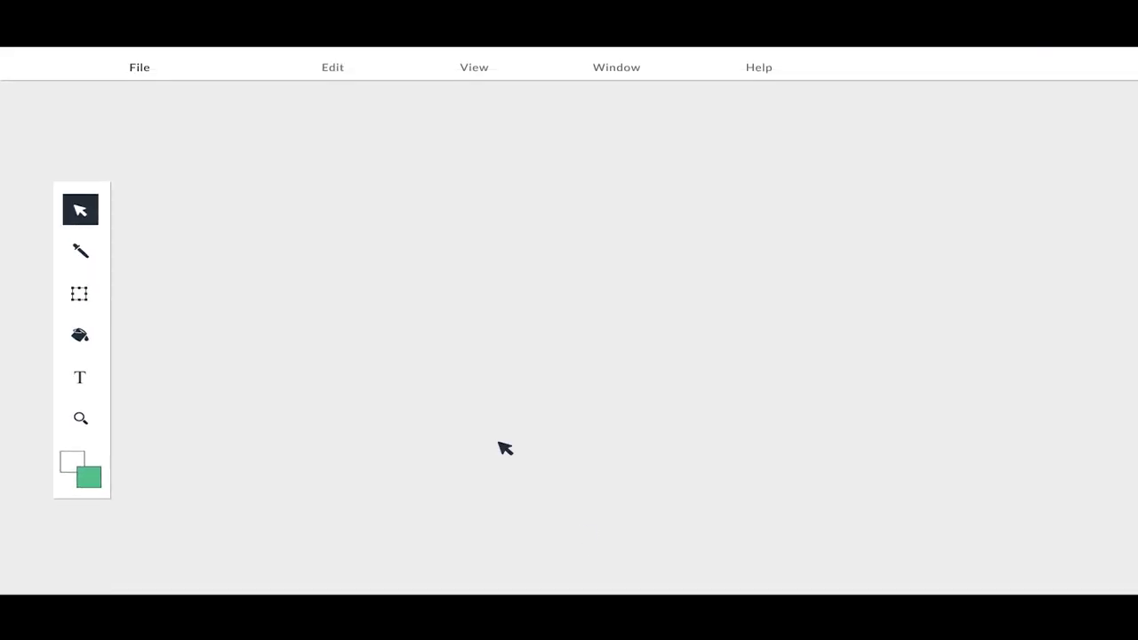
- Open the eyes logo image and enlarge it on the canvas
click(142, 131)
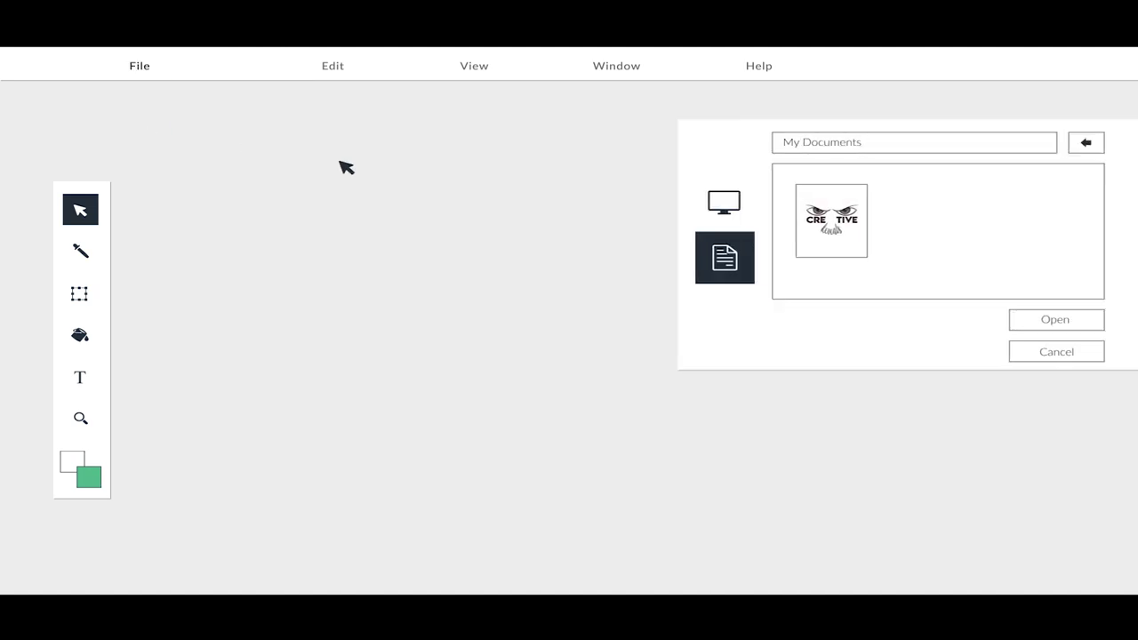
click(900, 322)
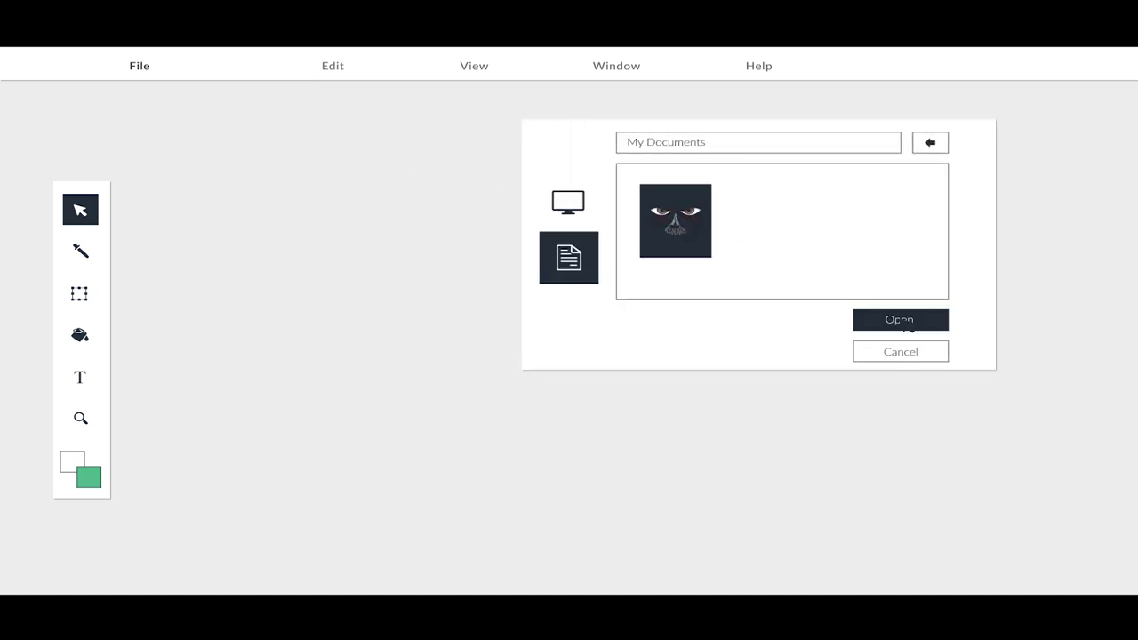
key(ctrl+t)
drag(666, 262, 718, 231)
- Add the 'Get Digital Sign' caption, fill the background green and make the text white
key(t)
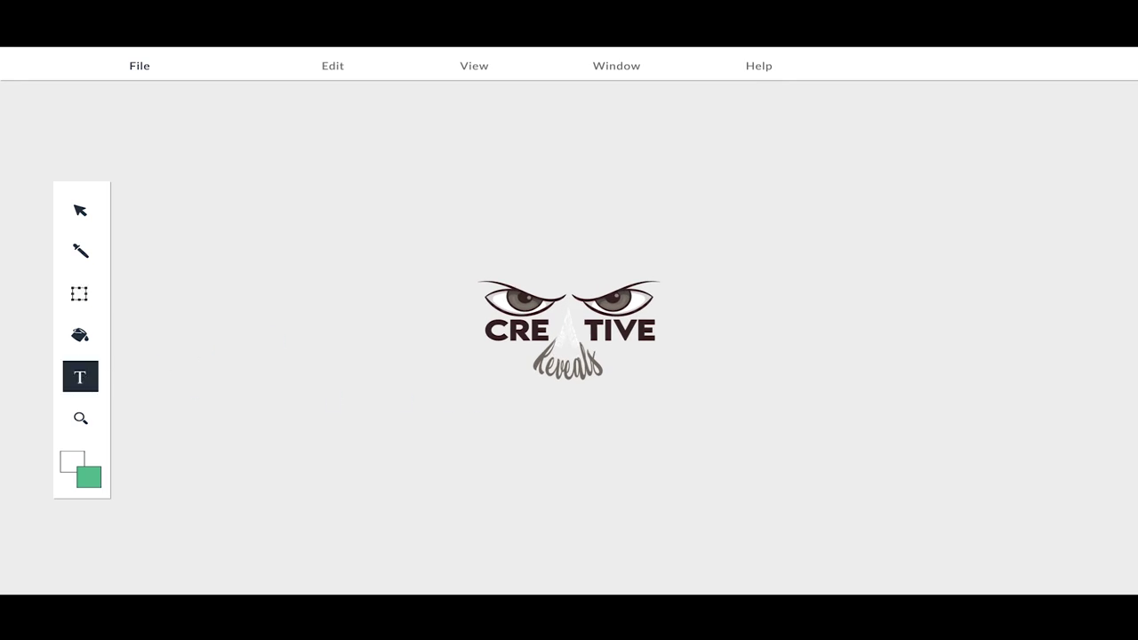
text(Digital Sign)
text(g)
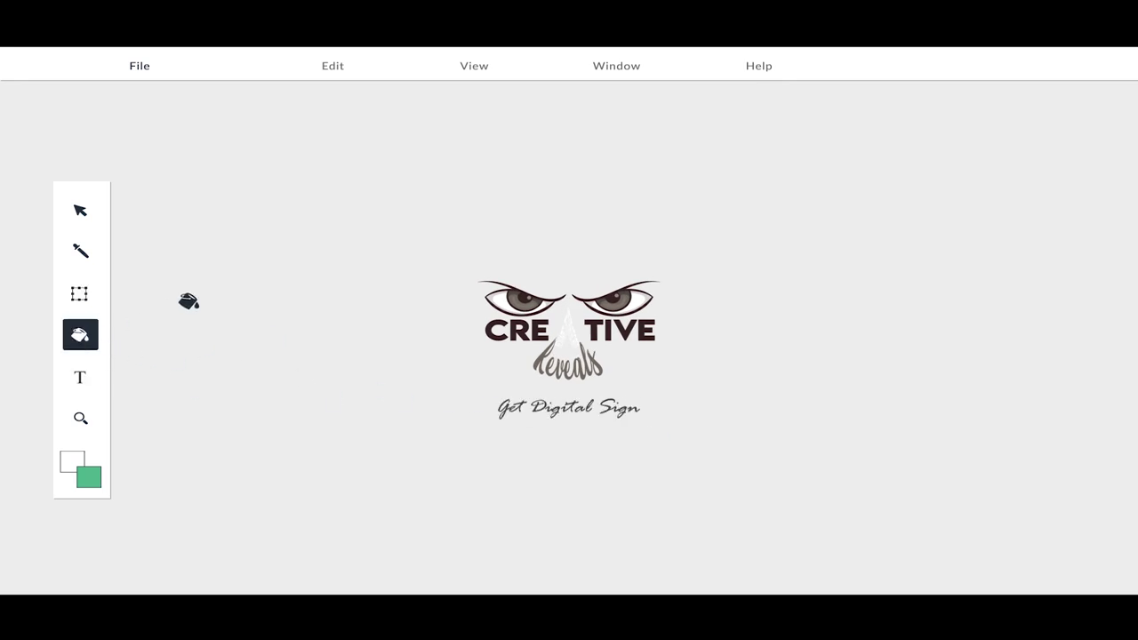
click(249, 274)
click(555, 405)
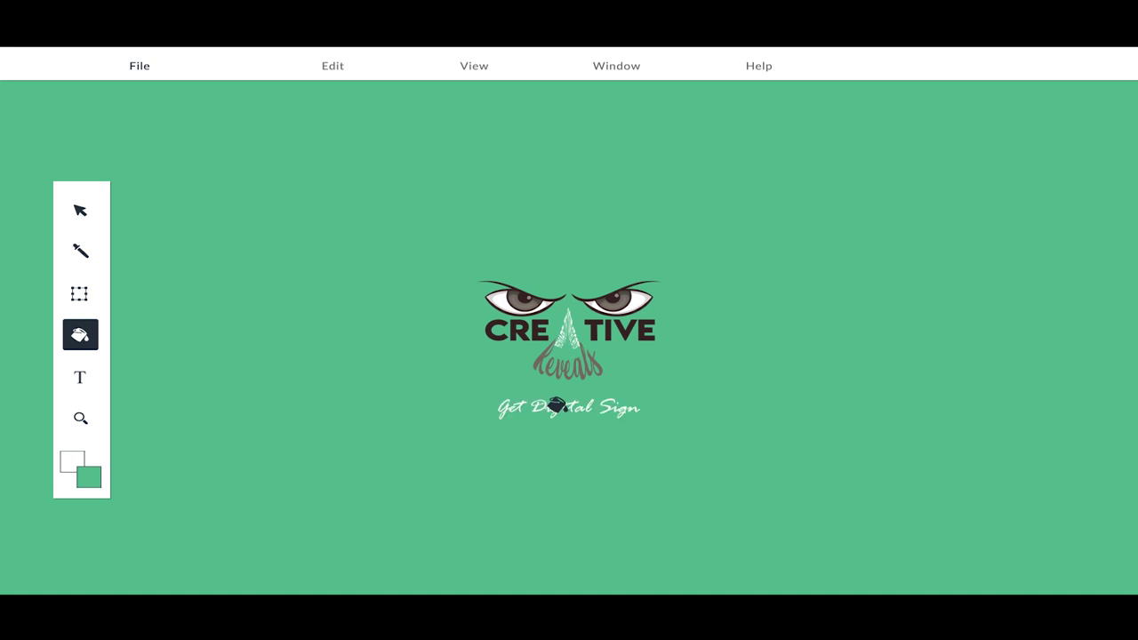
- Save the finished logo design
key(v)
click(139, 66)
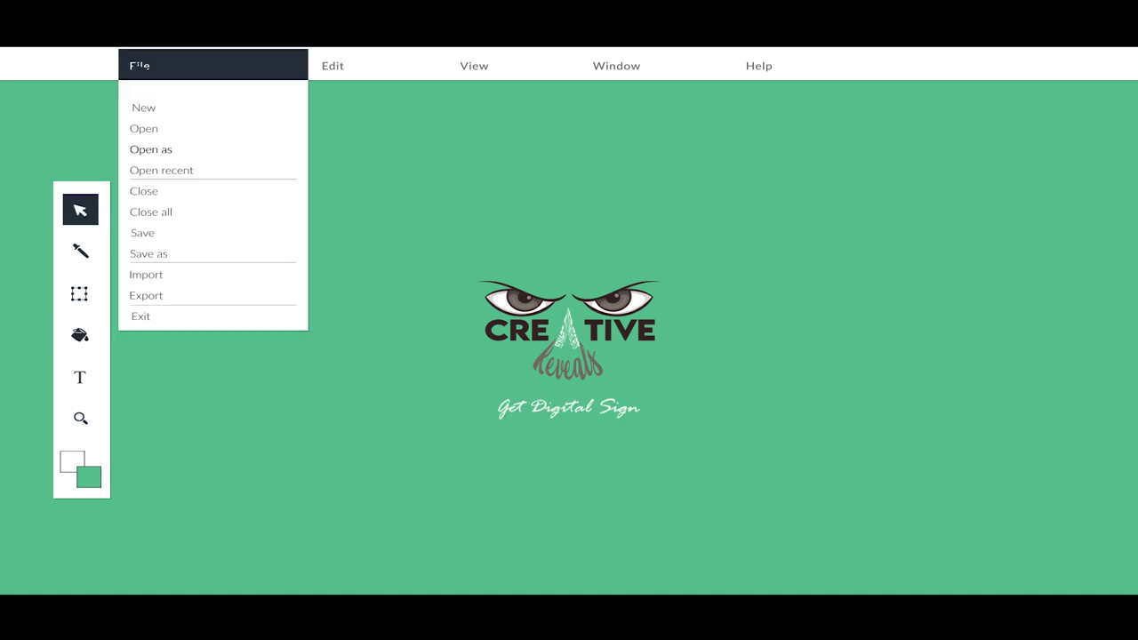
click(177, 234)
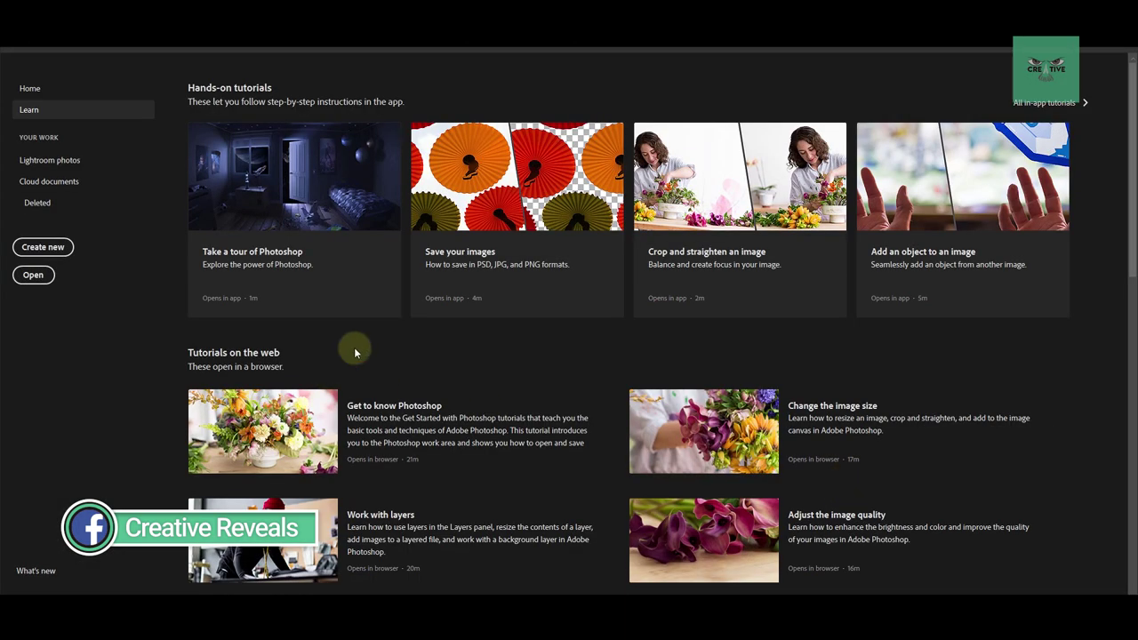
- Go to the Photoshop Home screen and then to the Learn tutorials page
click(35, 91)
click(40, 109)
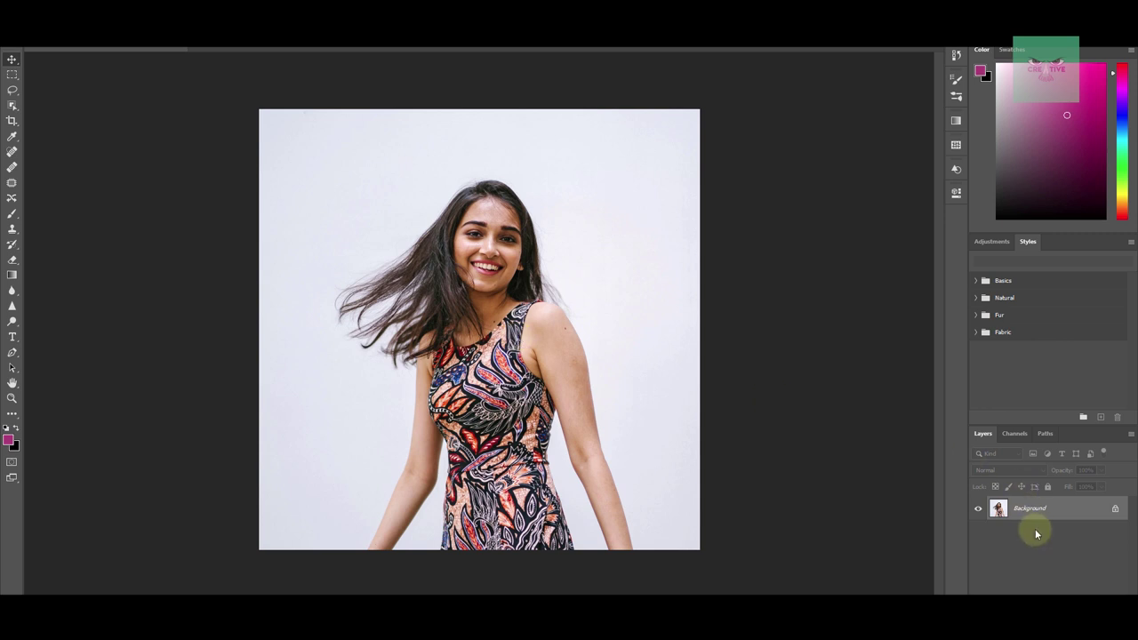
- Convert Background into Layer 0 and apply Remove Background from the Properties panel's Quick Actions
double_click(998, 508)
click(667, 203)
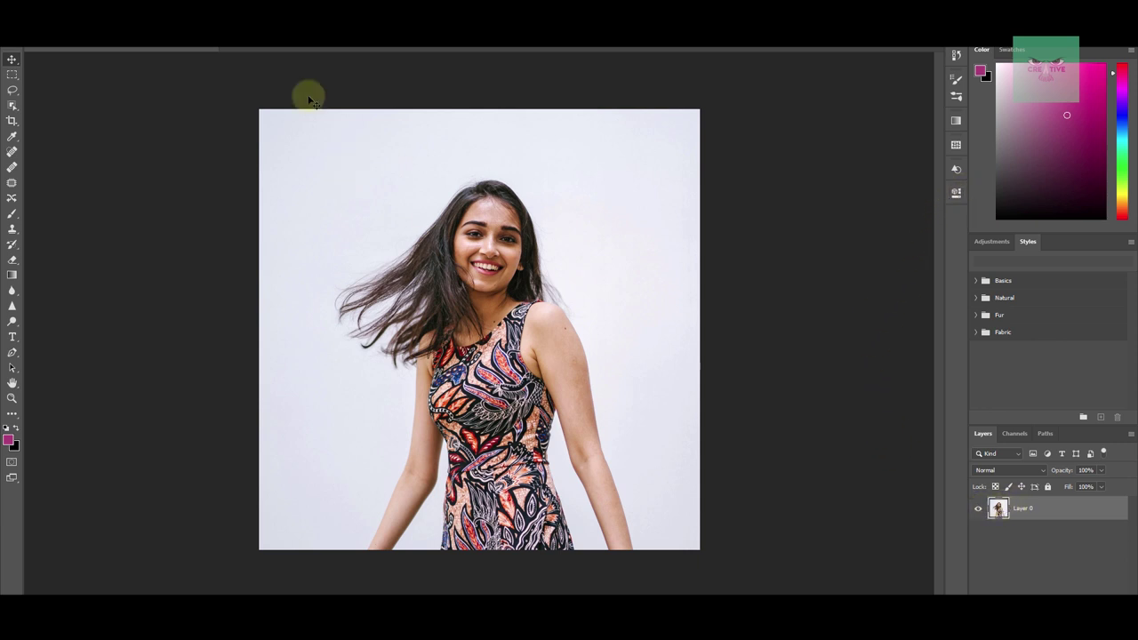
click(227, 44)
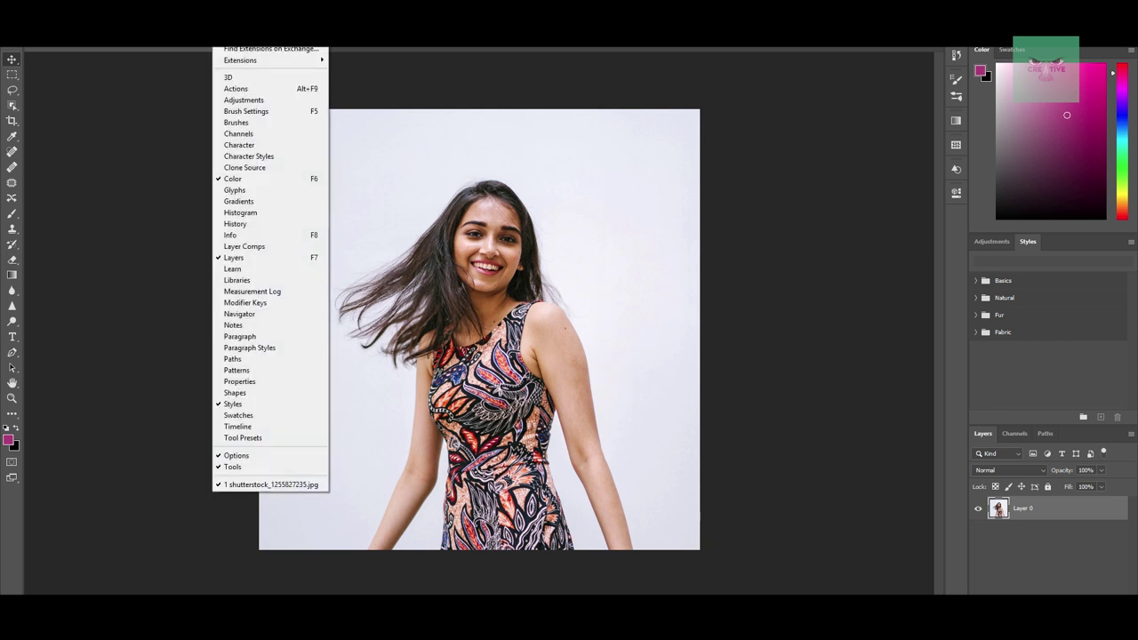
click(255, 384)
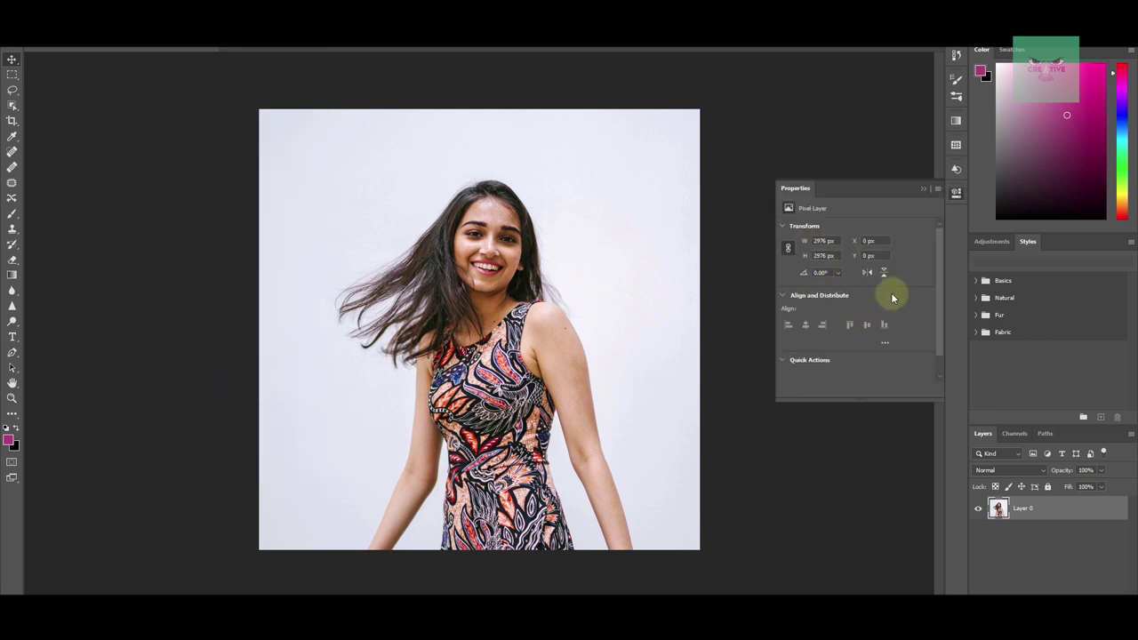
drag(940, 271, 934, 335)
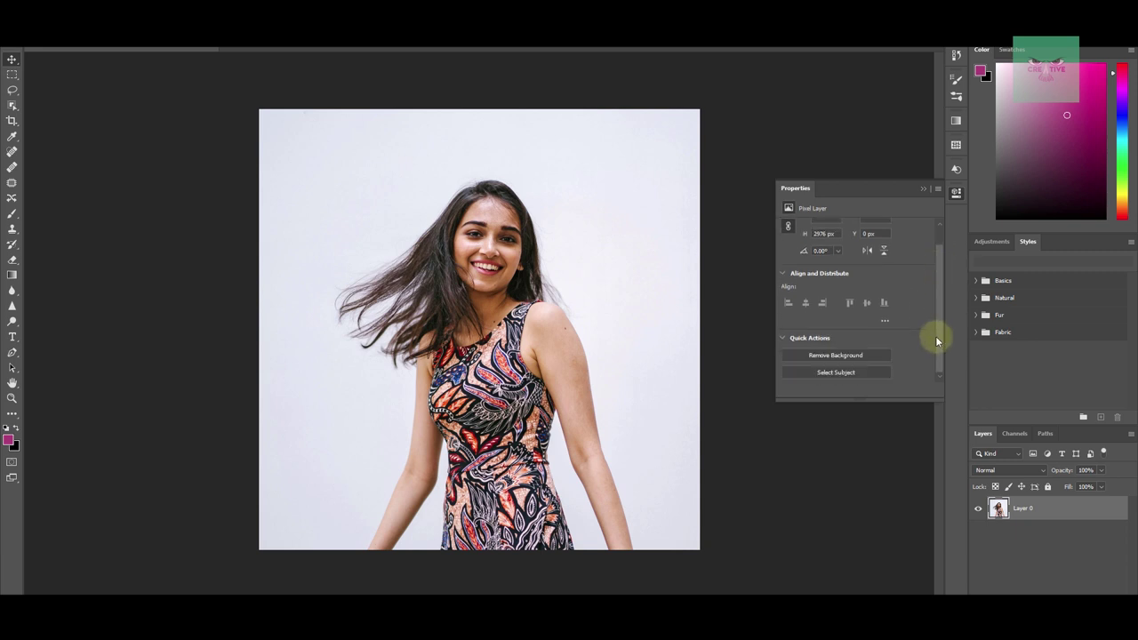
click(822, 356)
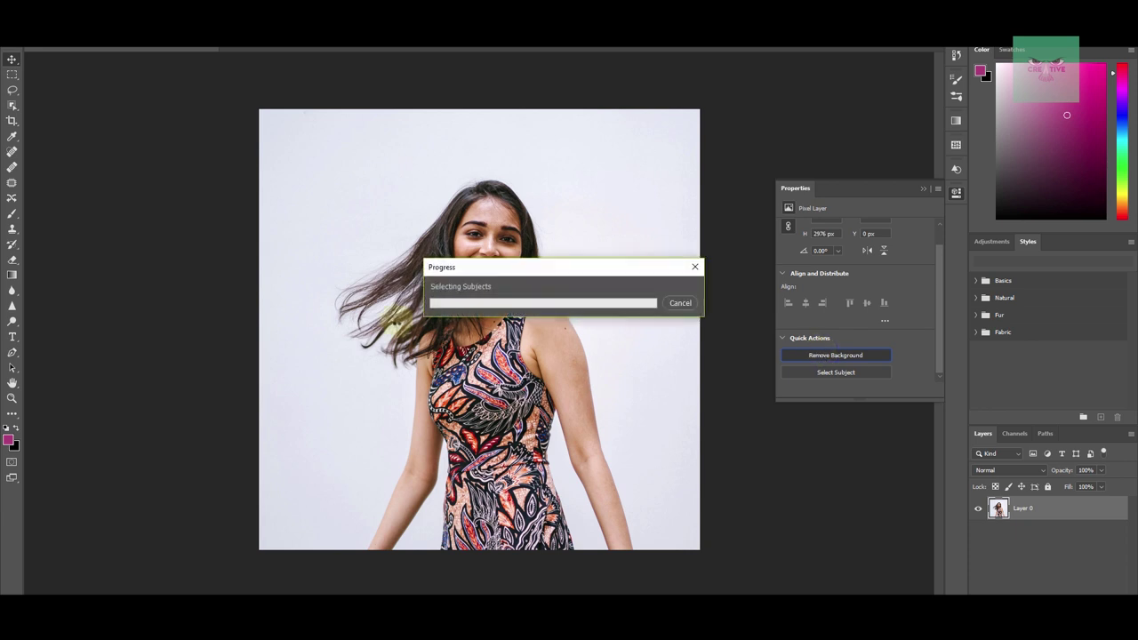
click(926, 187)
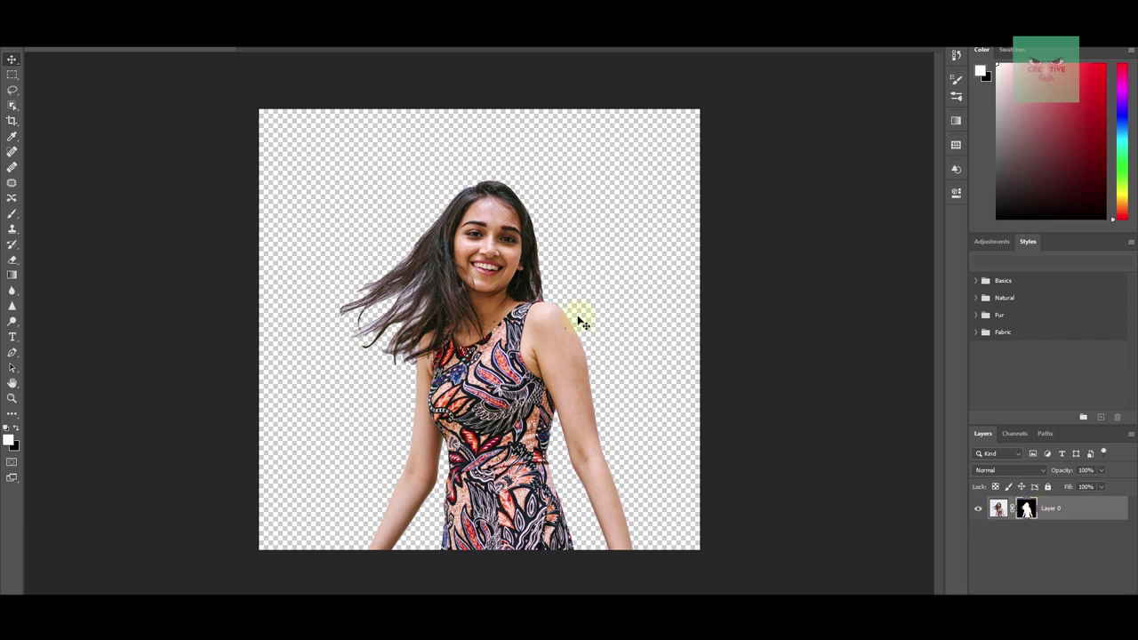
- Add a light green Color Fill layer and move it beneath Layer 0
scroll(533, 274, up, 6)
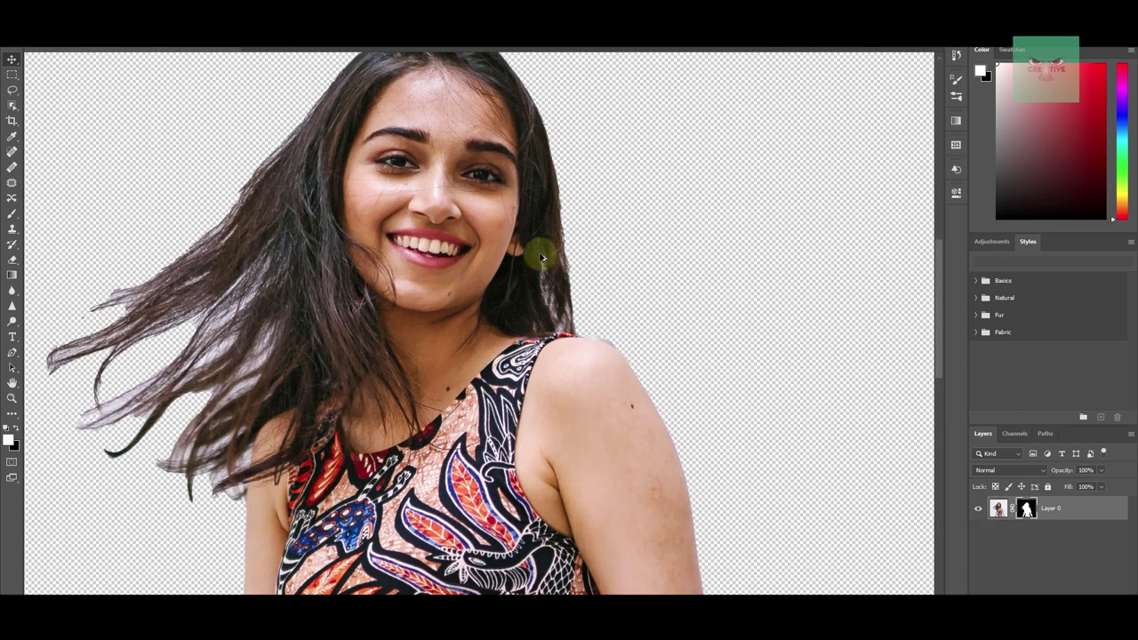
scroll(649, 355, down, 6)
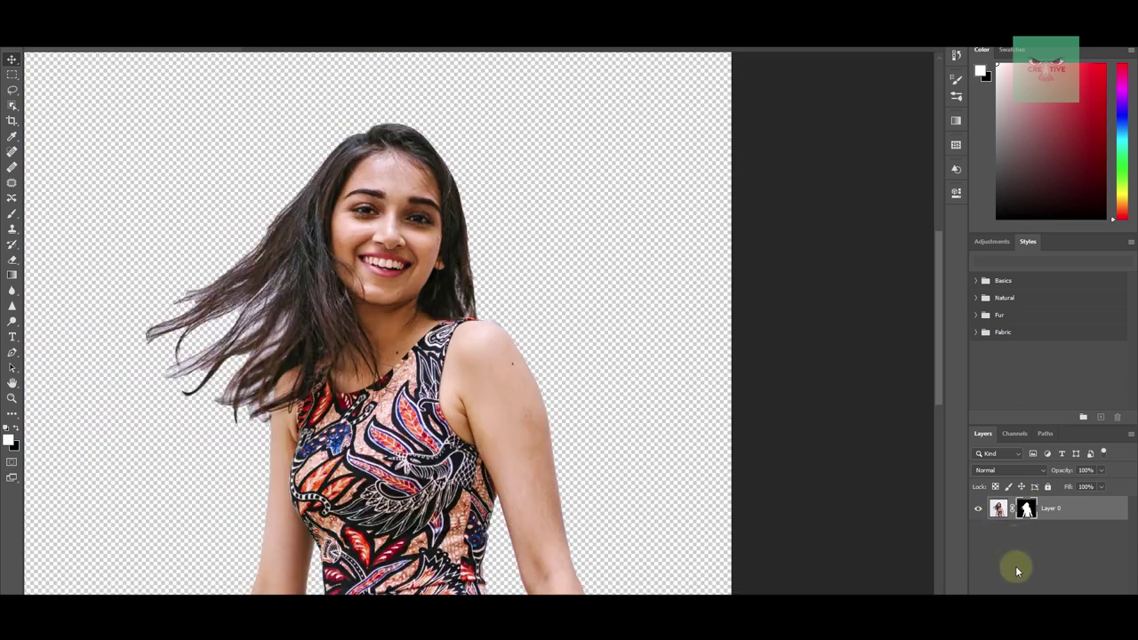
click(1072, 594)
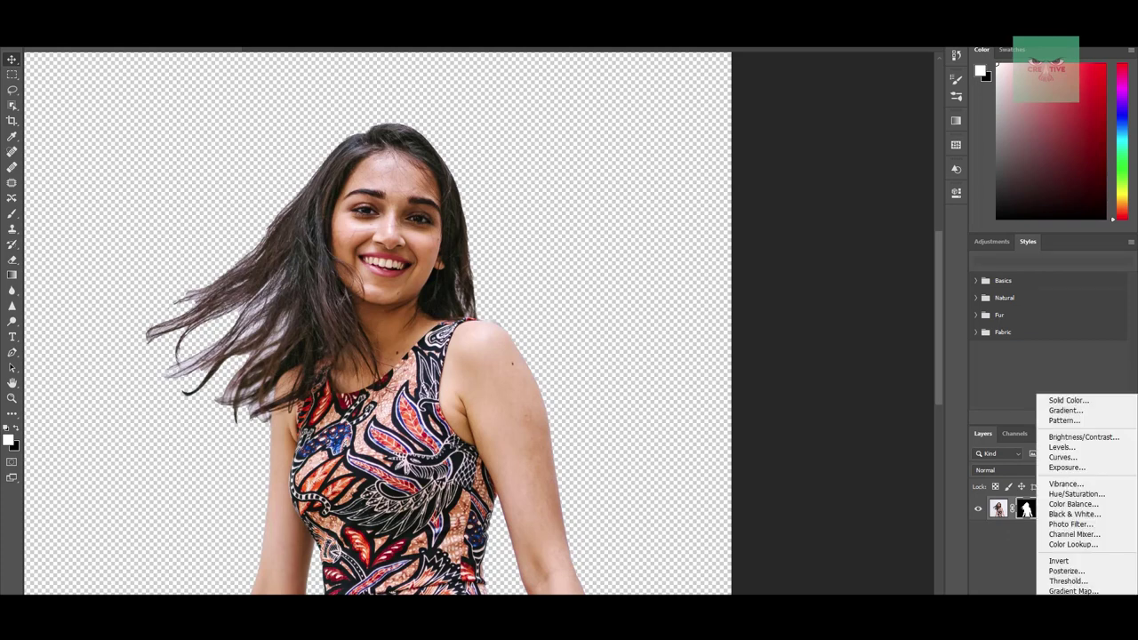
click(1076, 399)
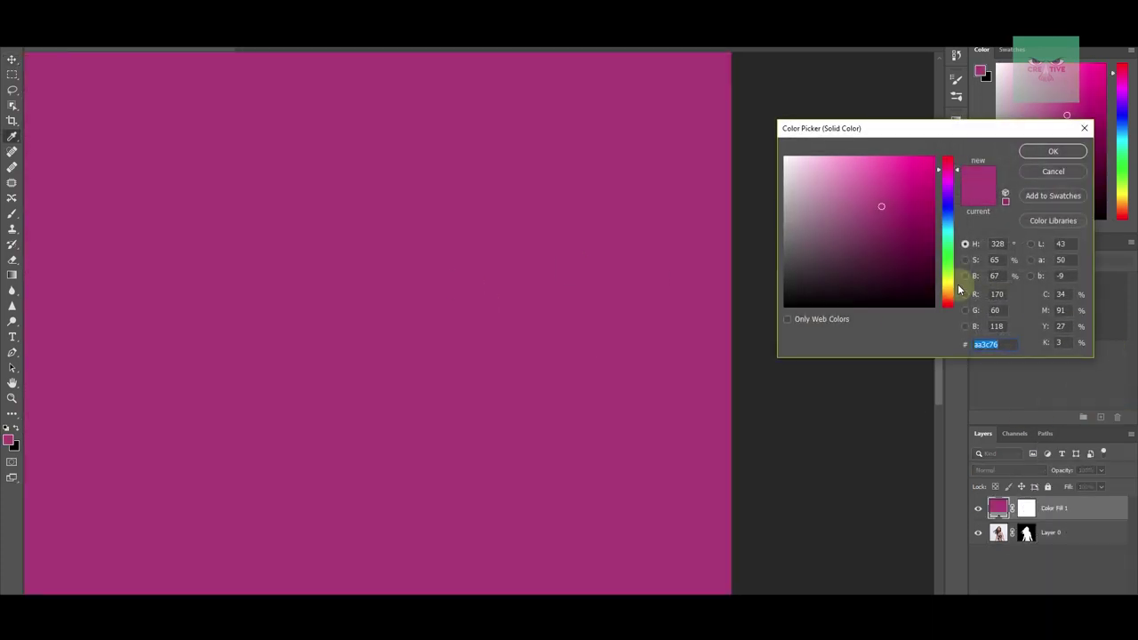
click(948, 251)
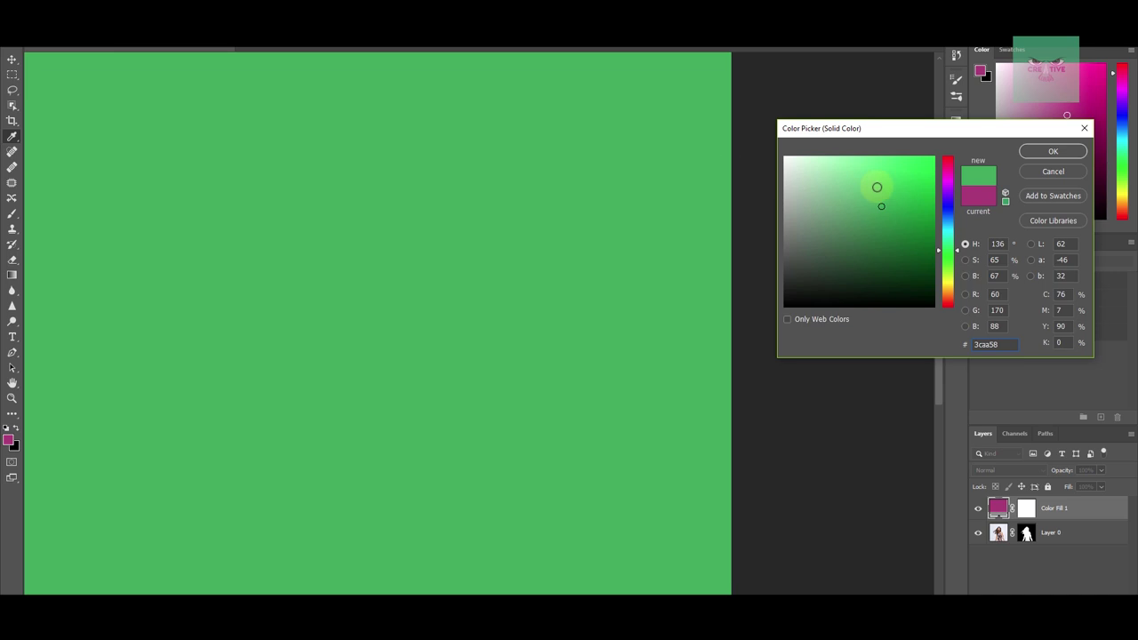
drag(877, 186, 849, 156)
click(1054, 151)
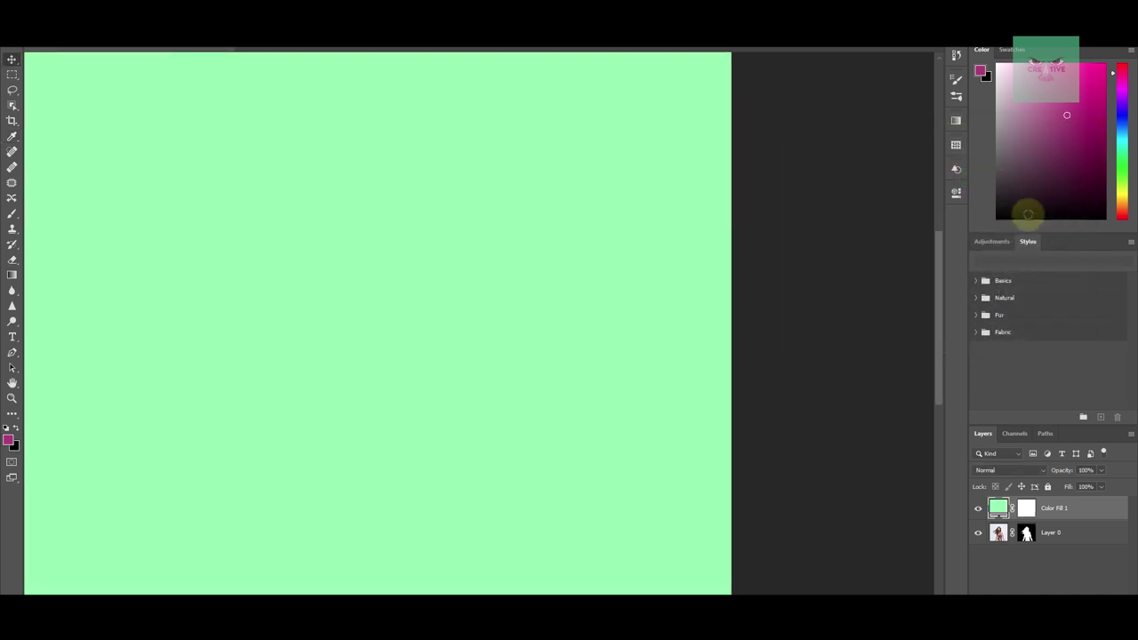
drag(998, 507, 999, 544)
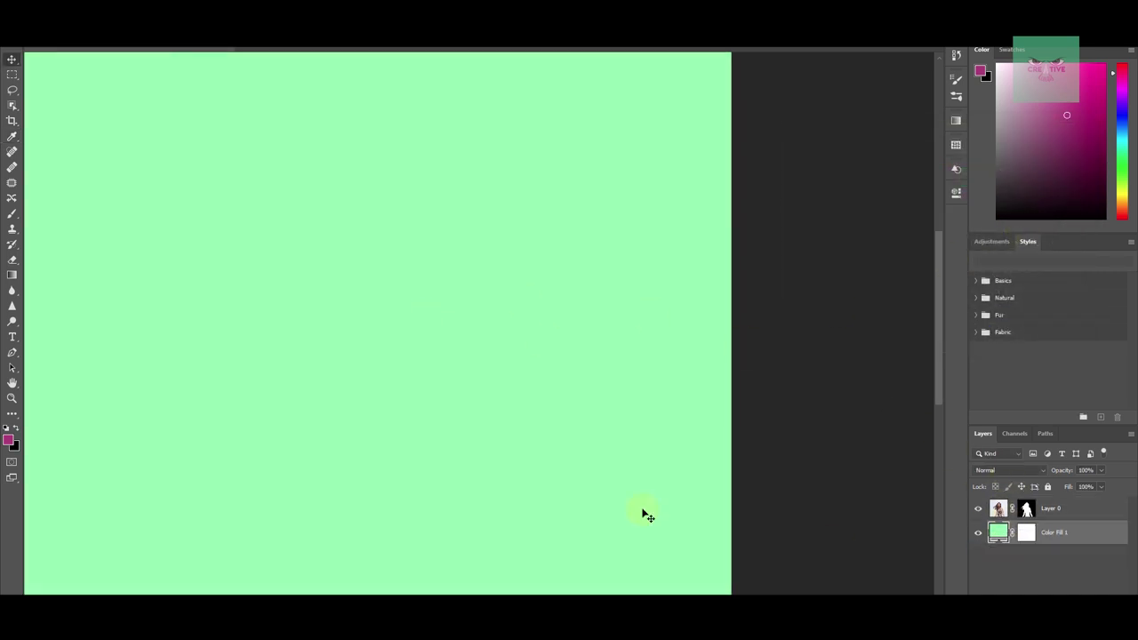
- Select Layer 0's mask and zoom in on the white fringe along the shoulder
key(ctrl+0)
scroll(584, 304, up, 2)
scroll(552, 306, up, 3)
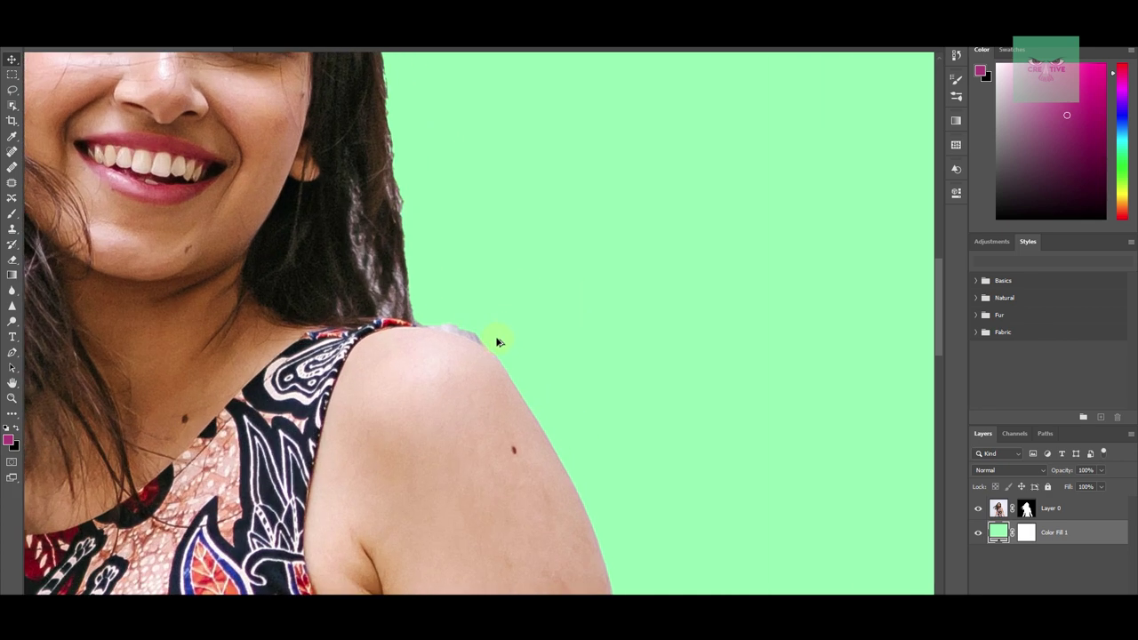
scroll(449, 330, up, 3)
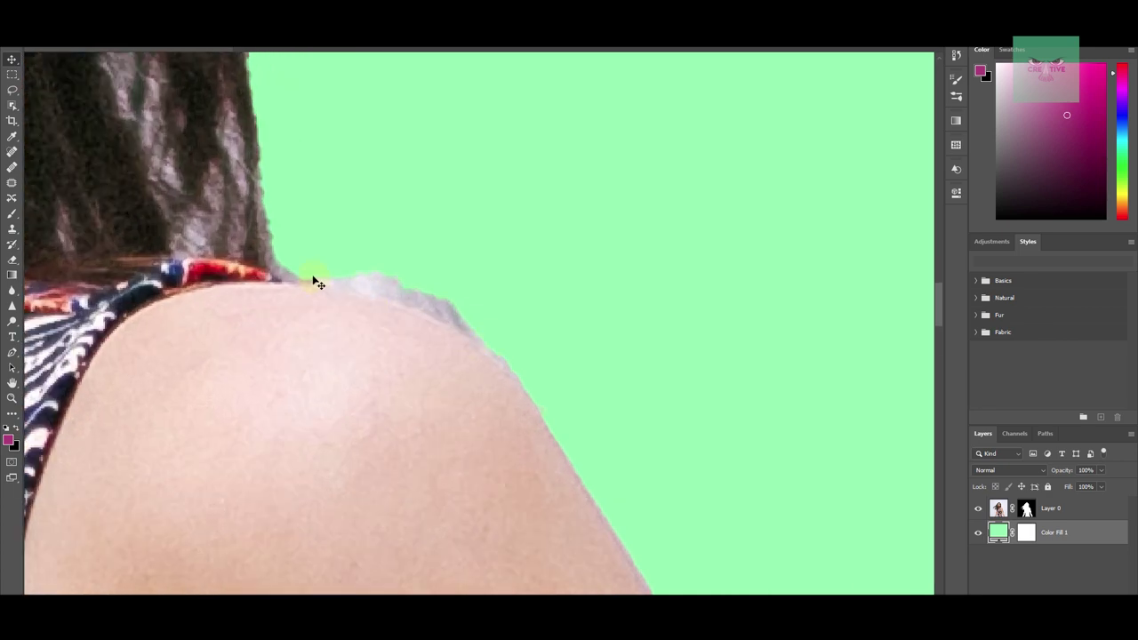
click(1025, 508)
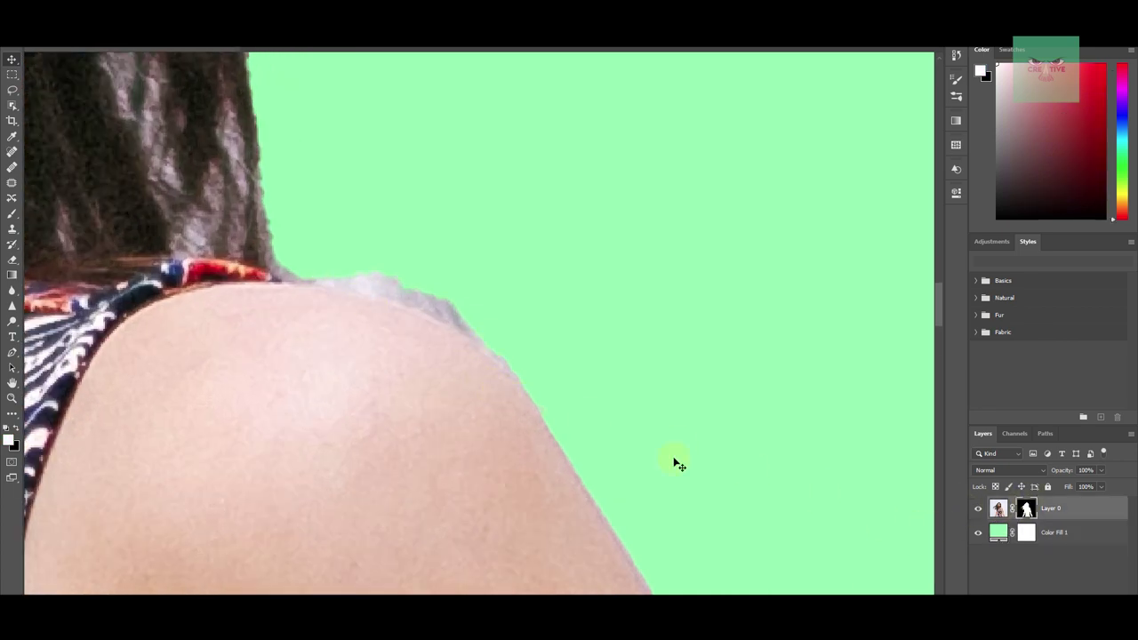
scroll(527, 347, down, 1)
scroll(353, 285, down, 2)
scroll(491, 510, up, 3)
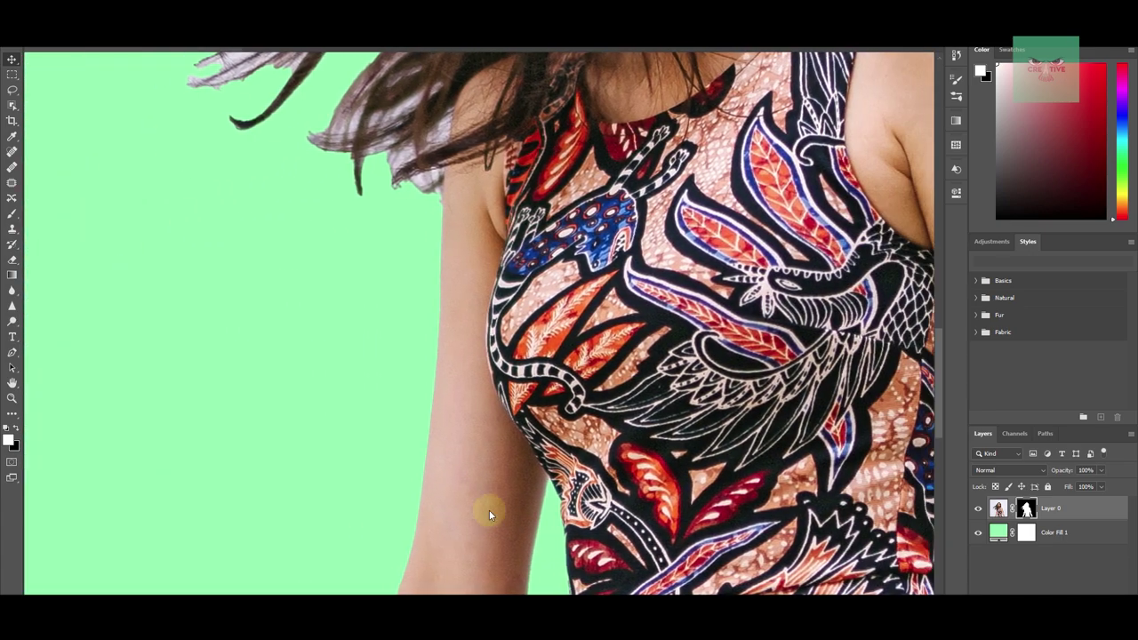
scroll(431, 504, up, 6)
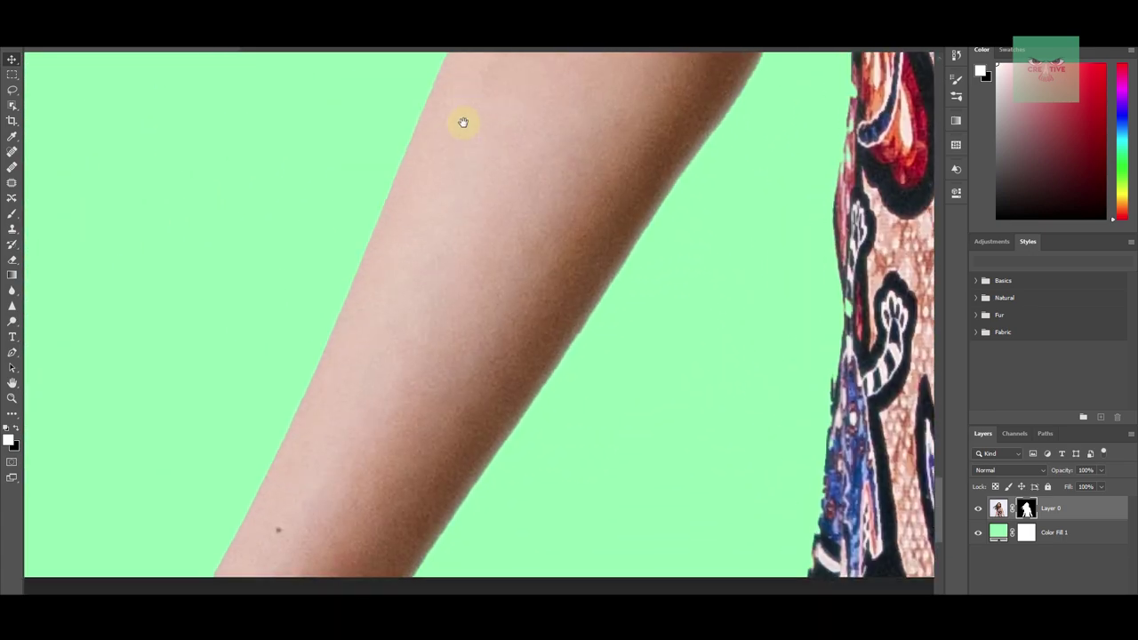
drag(462, 122, 174, 511)
scroll(178, 513, down, 5)
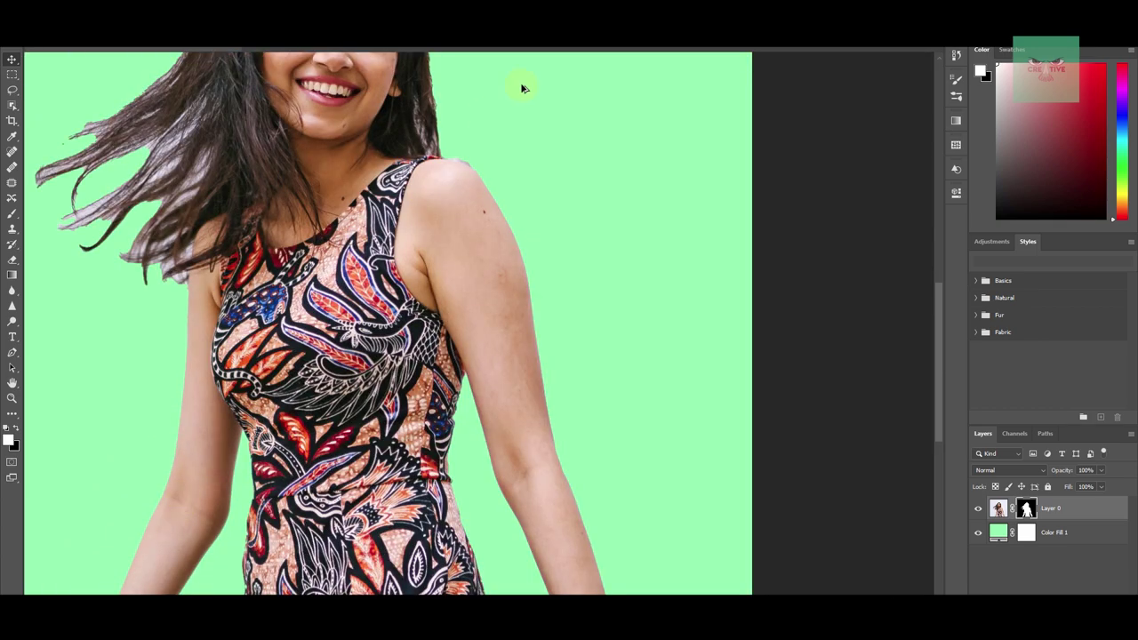
scroll(427, 201, up, 4)
scroll(428, 201, up, 2)
scroll(433, 248, up, 1)
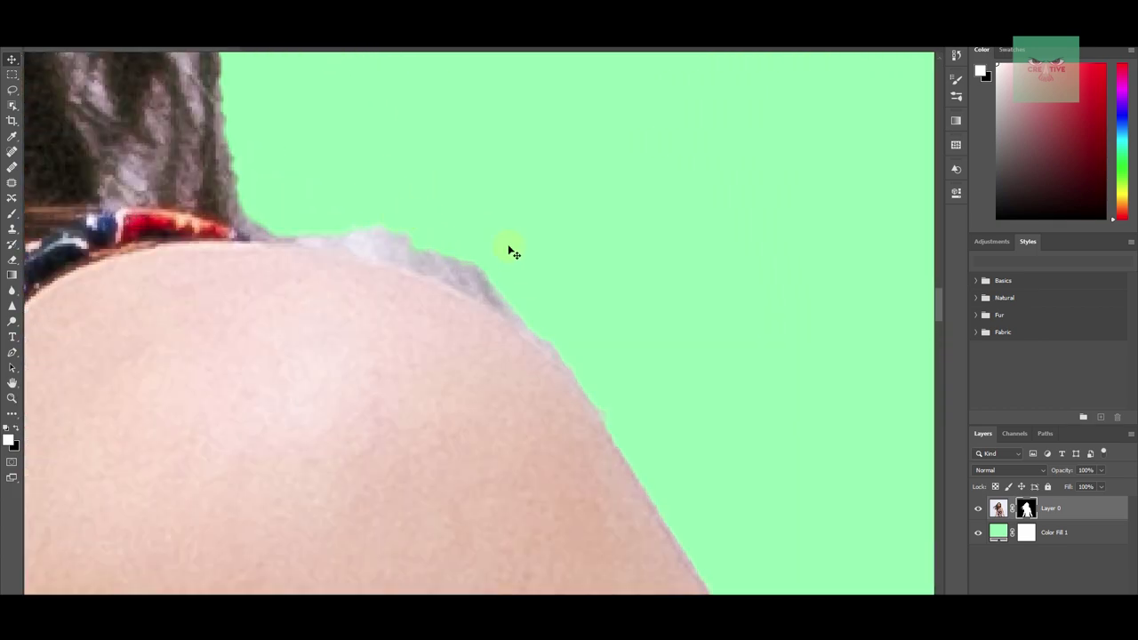
scroll(561, 317, up, 1)
scroll(568, 323, up, 1)
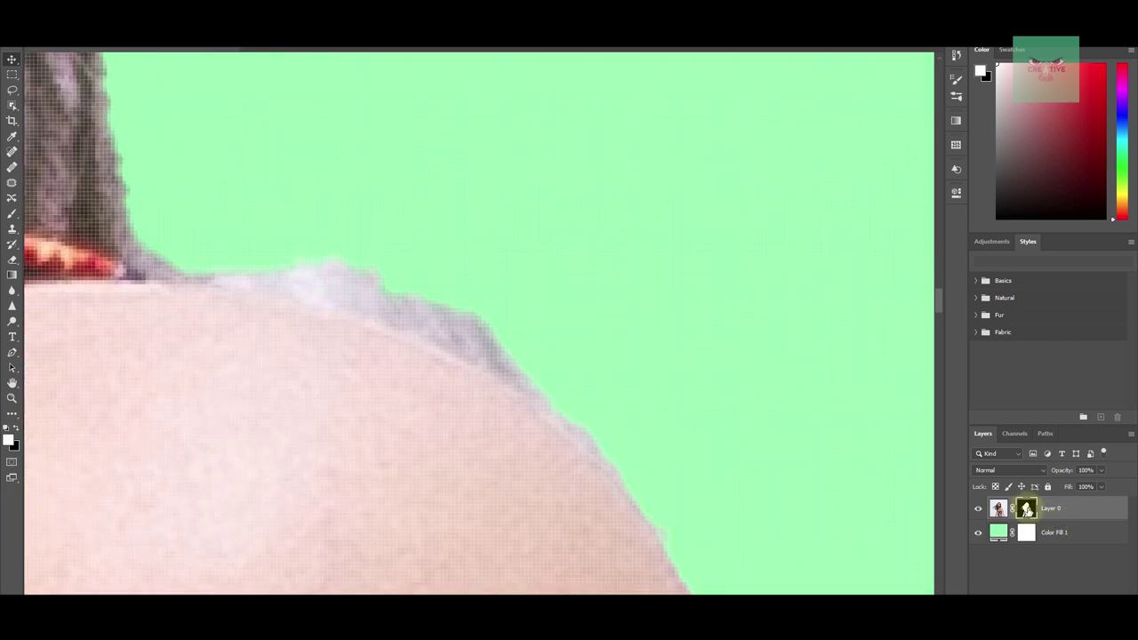
- Brush black onto Layer 0's mask along the shoulder to hide the white fringe
key(b)
click(15, 427)
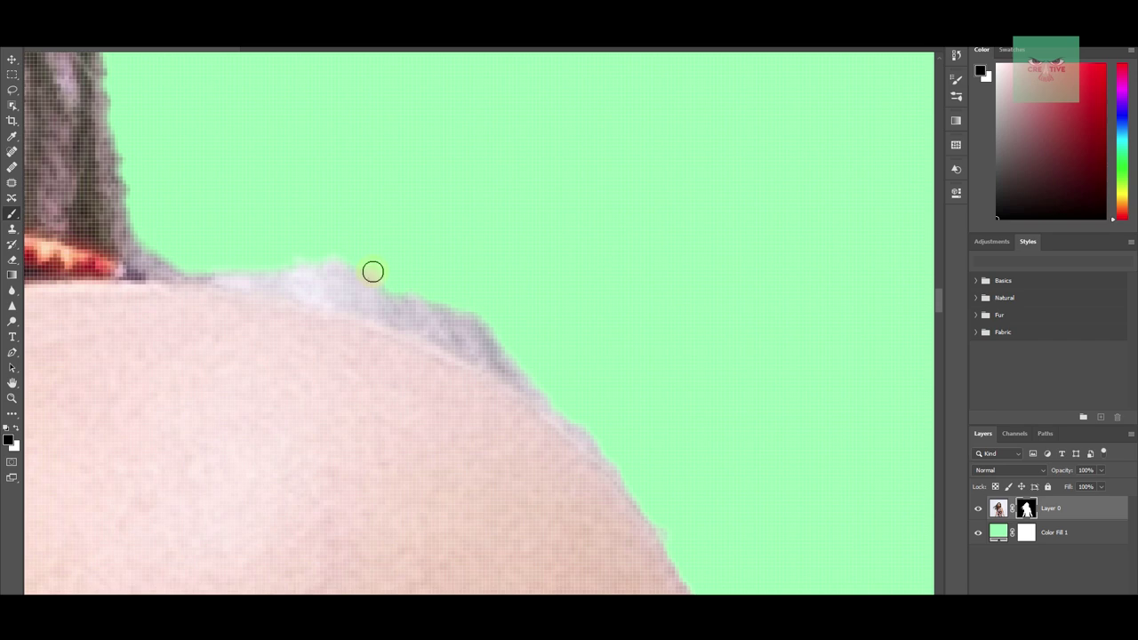
mouse_move(262, 269)
mouse_down()
mouse_move(460, 343)
mouse_move(591, 431)
mouse_up()
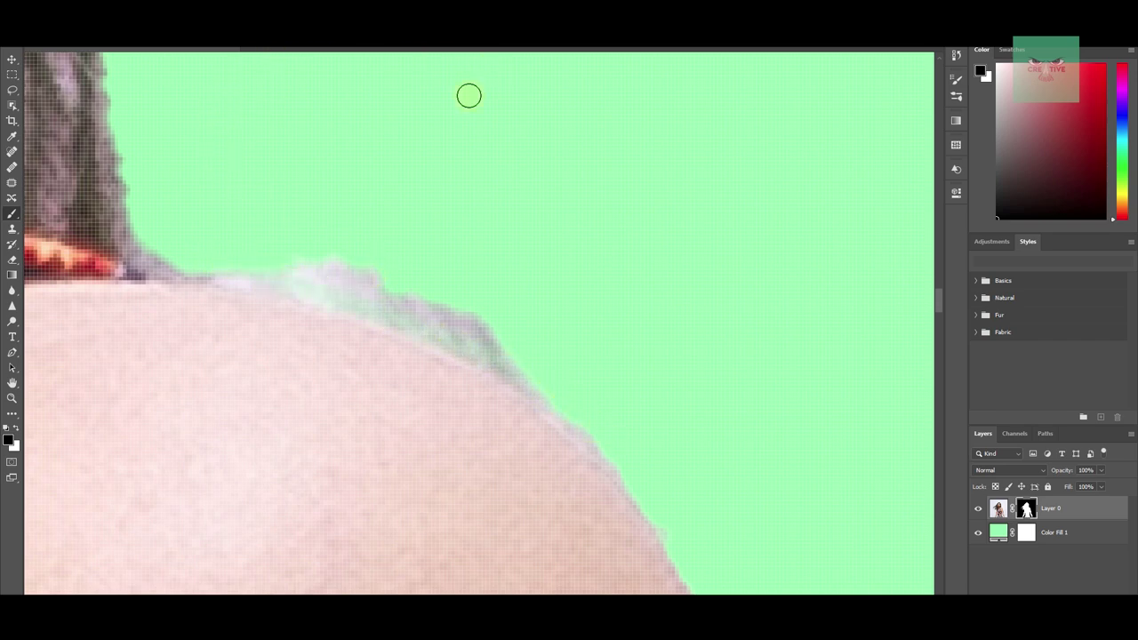
mouse_move(214, 246)
mouse_down()
mouse_move(370, 305)
mouse_move(546, 401)
mouse_move(635, 485)
mouse_move(674, 550)
mouse_move(597, 445)
mouse_move(483, 355)
mouse_move(461, 315)
mouse_move(484, 344)
mouse_move(423, 307)
mouse_move(406, 324)
mouse_move(374, 299)
mouse_move(380, 273)
mouse_move(349, 271)
mouse_move(580, 399)
mouse_move(463, 329)
mouse_move(509, 351)
mouse_move(420, 335)
mouse_move(323, 289)
mouse_move(223, 262)
mouse_move(307, 273)
mouse_move(294, 252)
mouse_move(341, 270)
mouse_move(496, 277)
mouse_up()
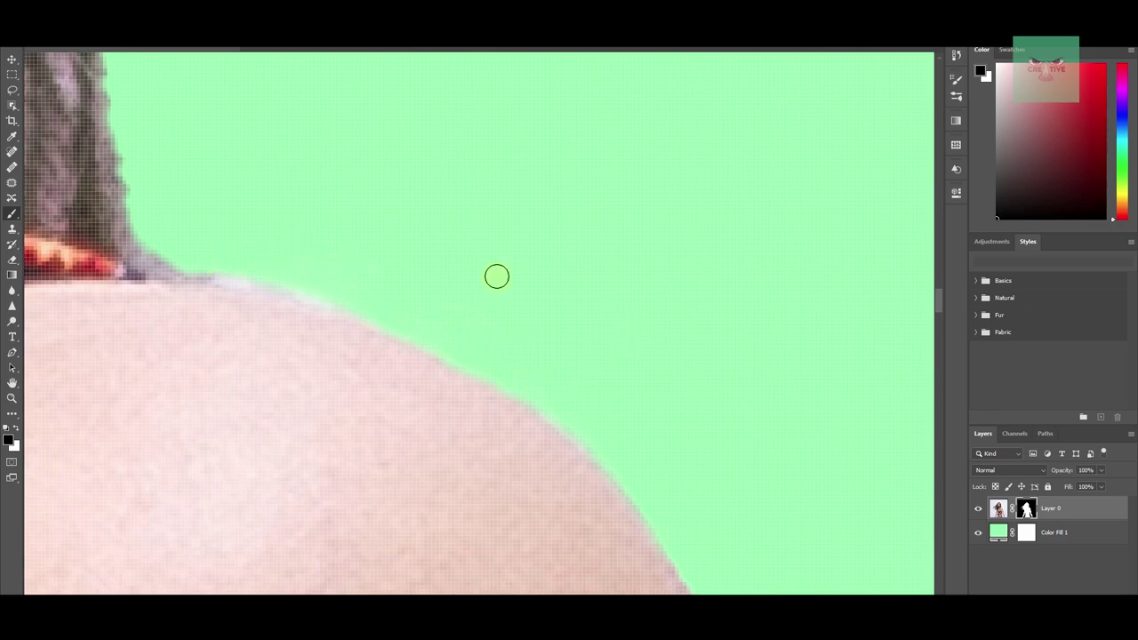
key(ctrl+0)
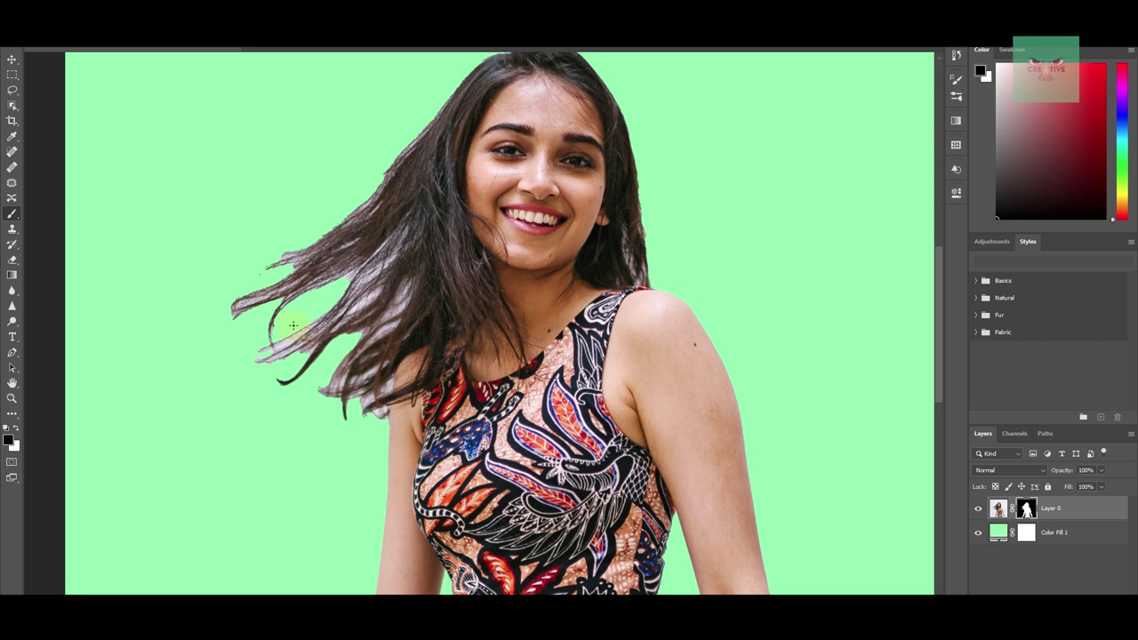
click(997, 509)
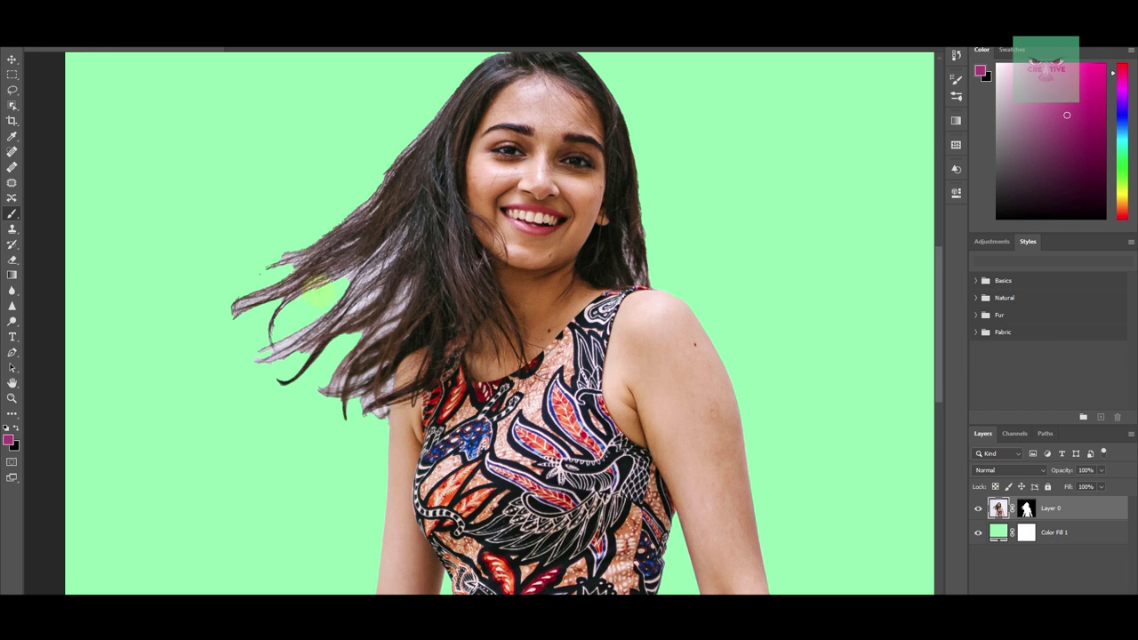
- In Select and Mask, brush over the flying hair to clean its whitish fringe
key(alt+ctrl+r)
scroll(292, 300, up, 1)
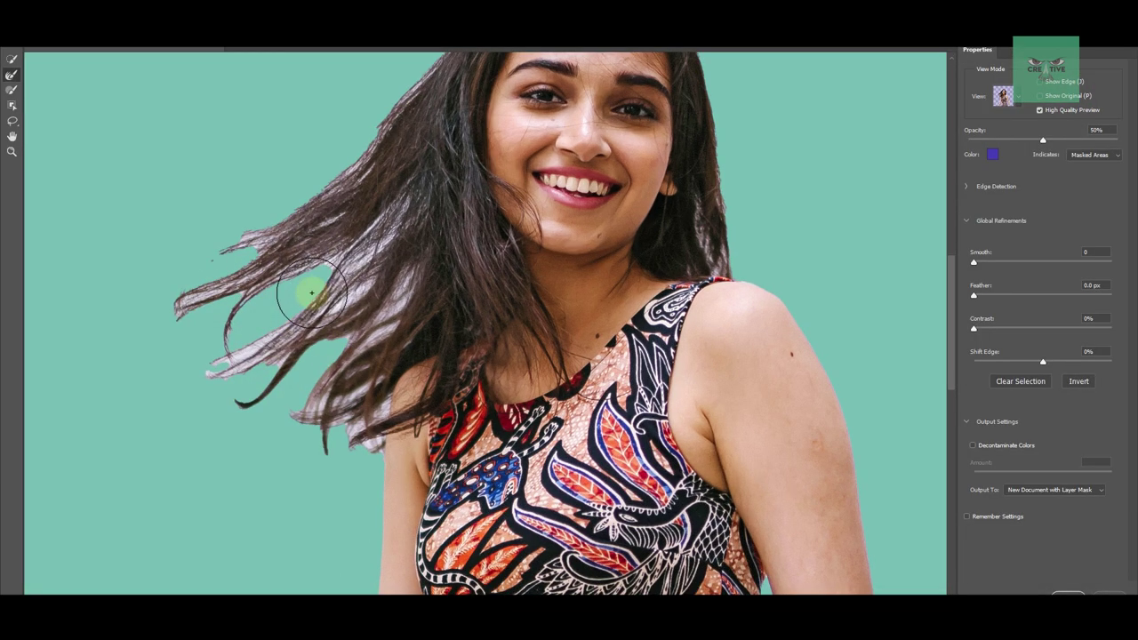
mouse_move(366, 247)
mouse_down()
mouse_move(177, 415)
mouse_move(276, 348)
mouse_move(321, 334)
mouse_move(311, 425)
mouse_move(382, 296)
mouse_move(347, 453)
mouse_move(391, 286)
mouse_move(232, 331)
mouse_move(321, 236)
mouse_move(229, 269)
mouse_move(128, 325)
mouse_move(276, 251)
mouse_move(330, 198)
mouse_move(346, 139)
mouse_move(391, 87)
mouse_move(351, 189)
mouse_move(323, 165)
mouse_move(242, 323)
mouse_move(325, 248)
mouse_move(376, 159)
mouse_move(601, 160)
mouse_move(670, 235)
mouse_move(667, 388)
mouse_up()
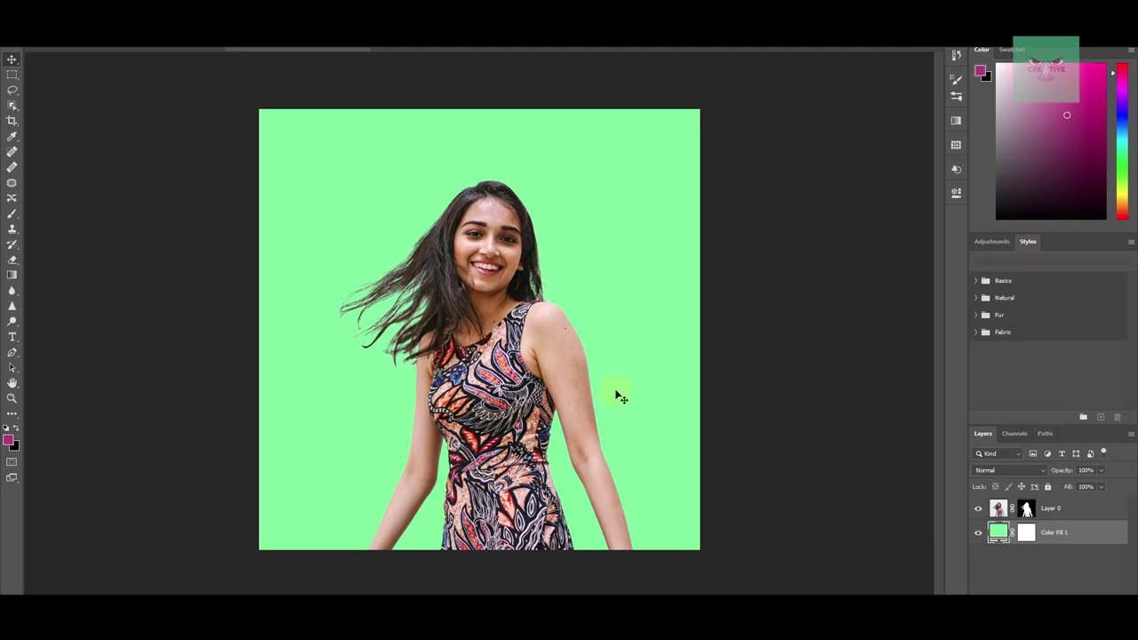
scroll(513, 322, up, 3)
scroll(538, 289, down, 4)
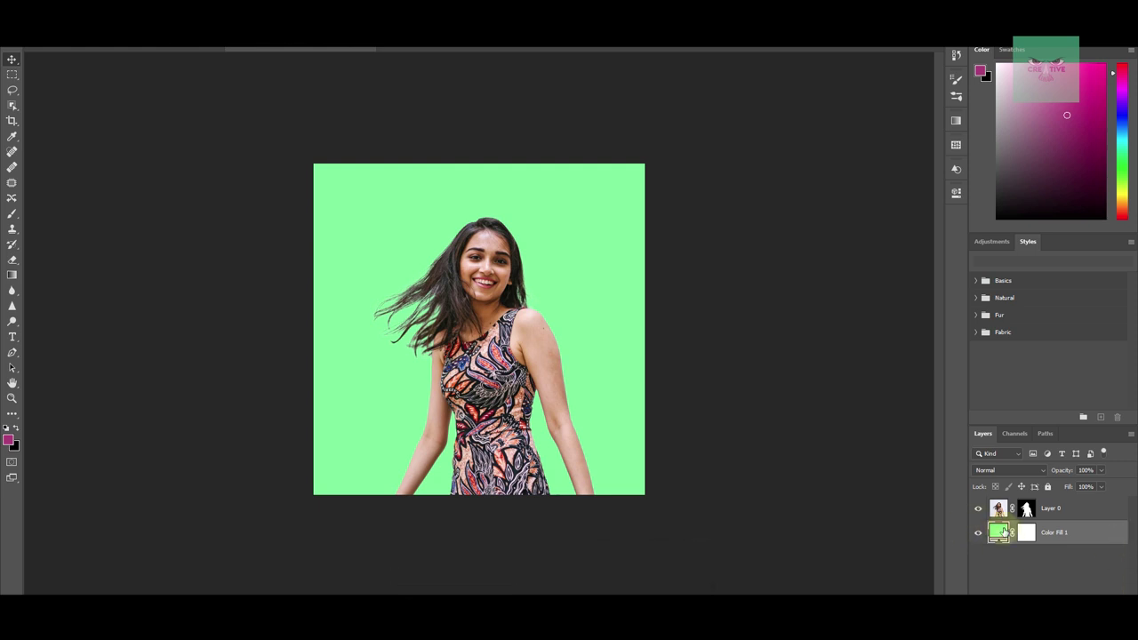
- Delete the Color Fill 1 layer and Layer 0's layer mask
key(Delete)
click(1026, 508)
right_click(1026, 508)
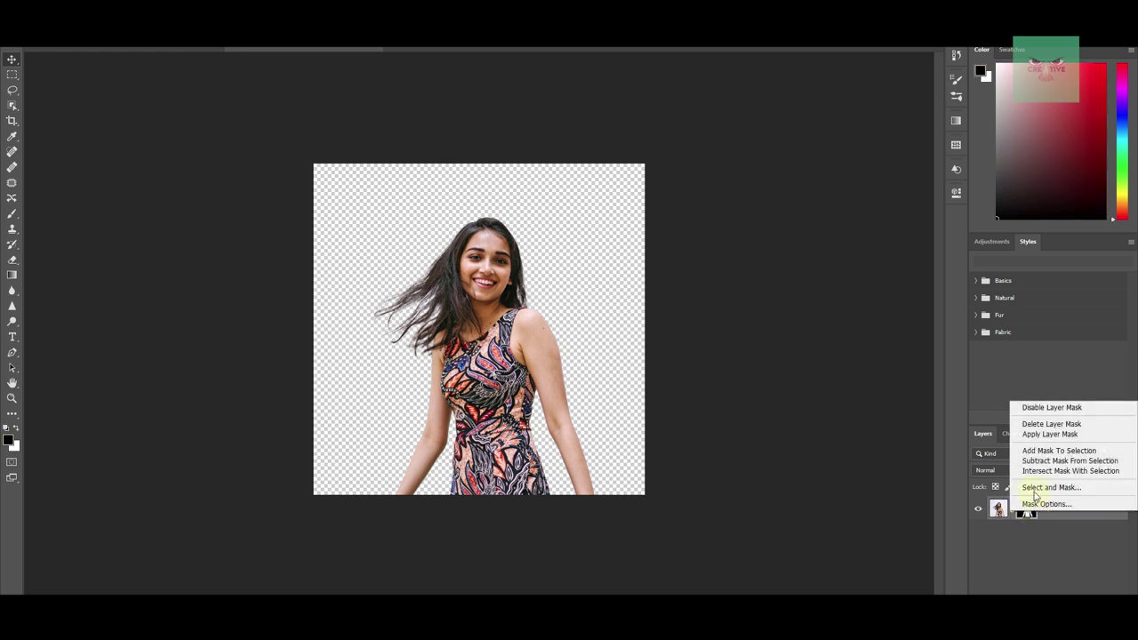
click(1084, 424)
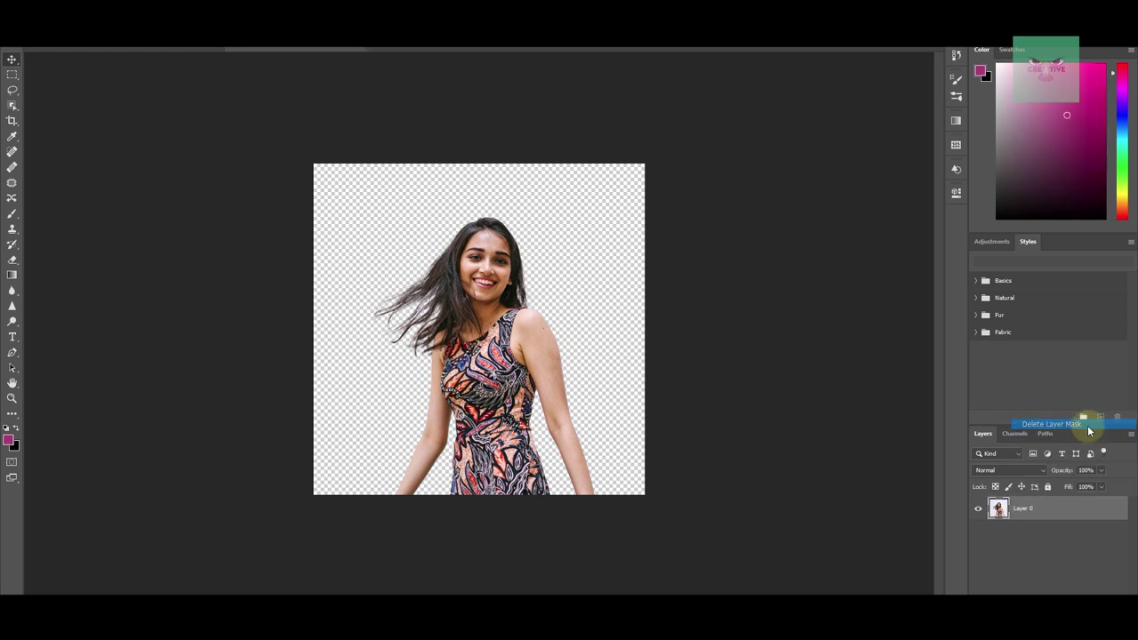
click(1047, 539)
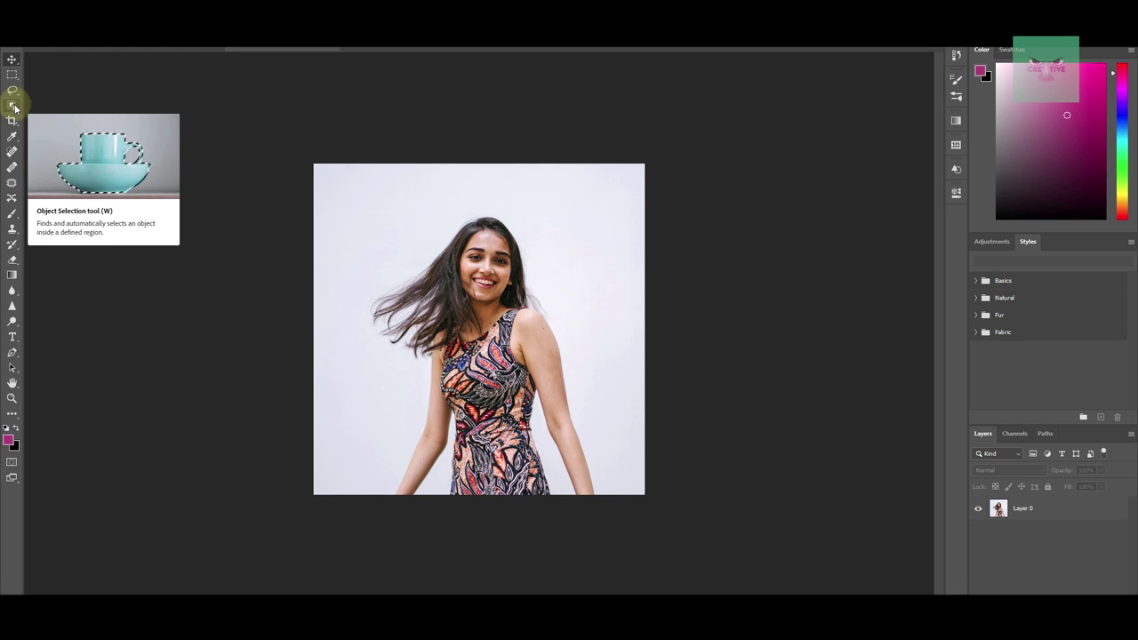
- Browse the Extra Tools list in the Customize Toolbar dialog and close it
key(alt+e)
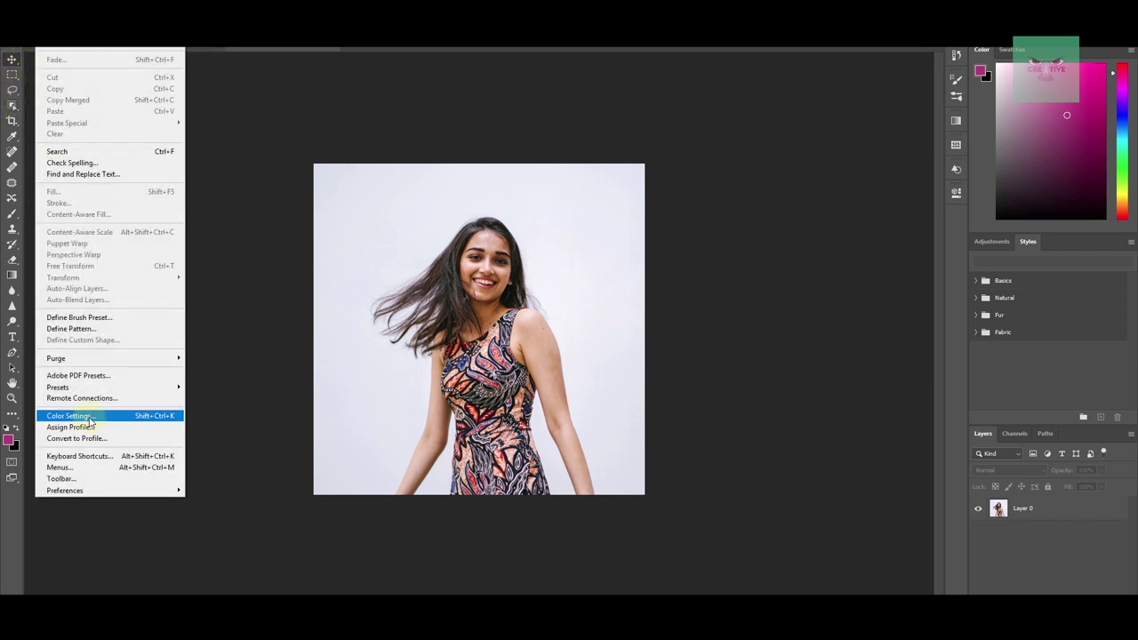
click(62, 478)
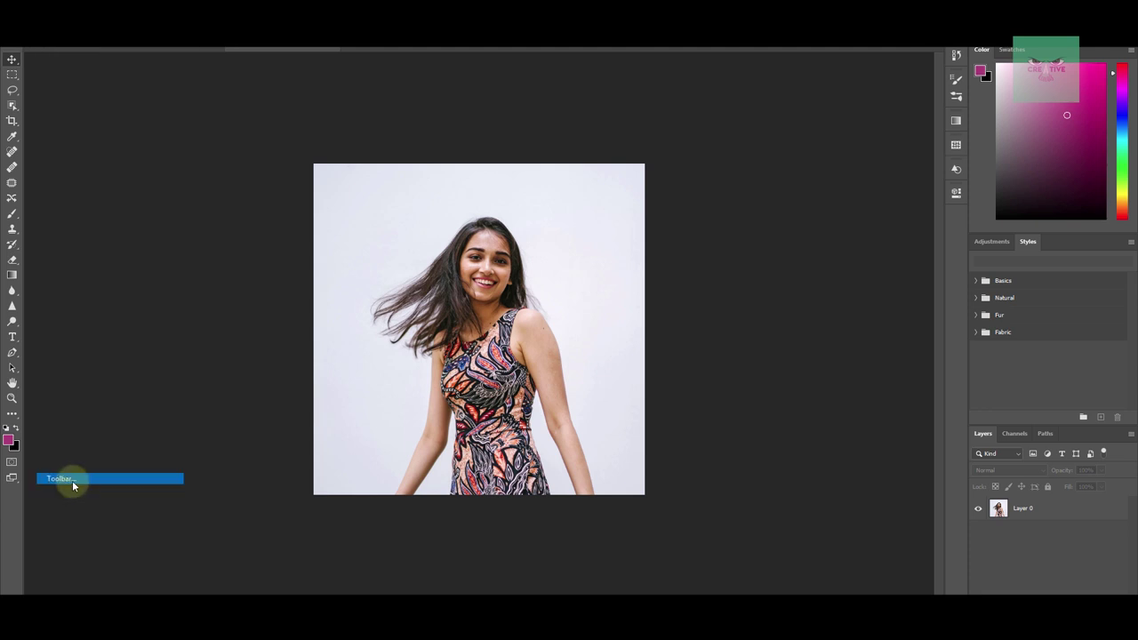
drag(723, 290, 701, 386)
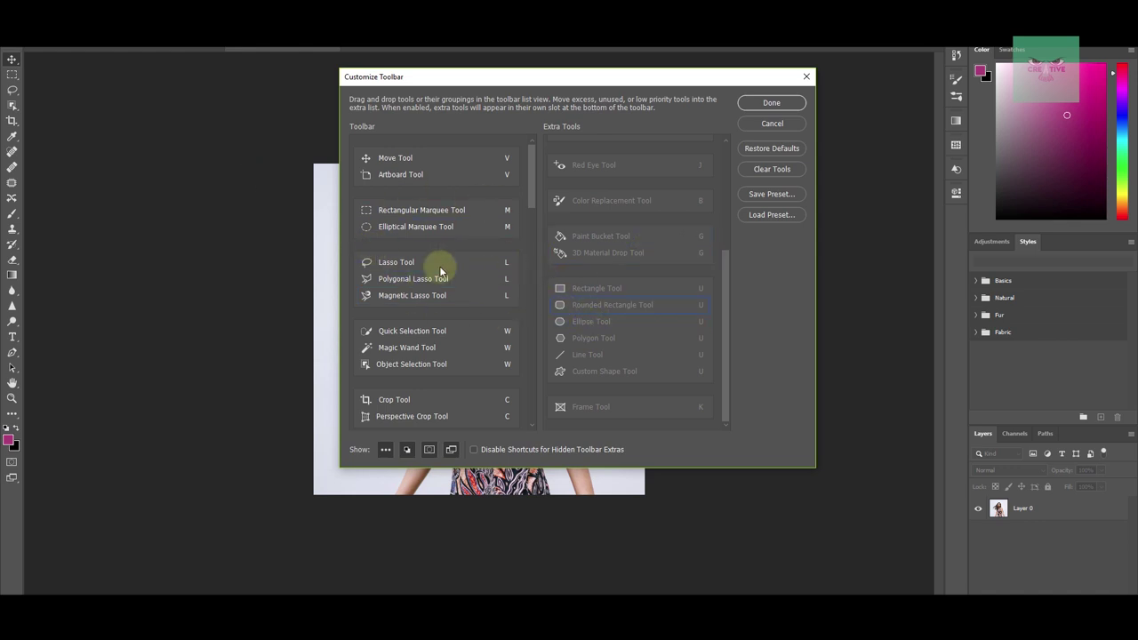
click(783, 101)
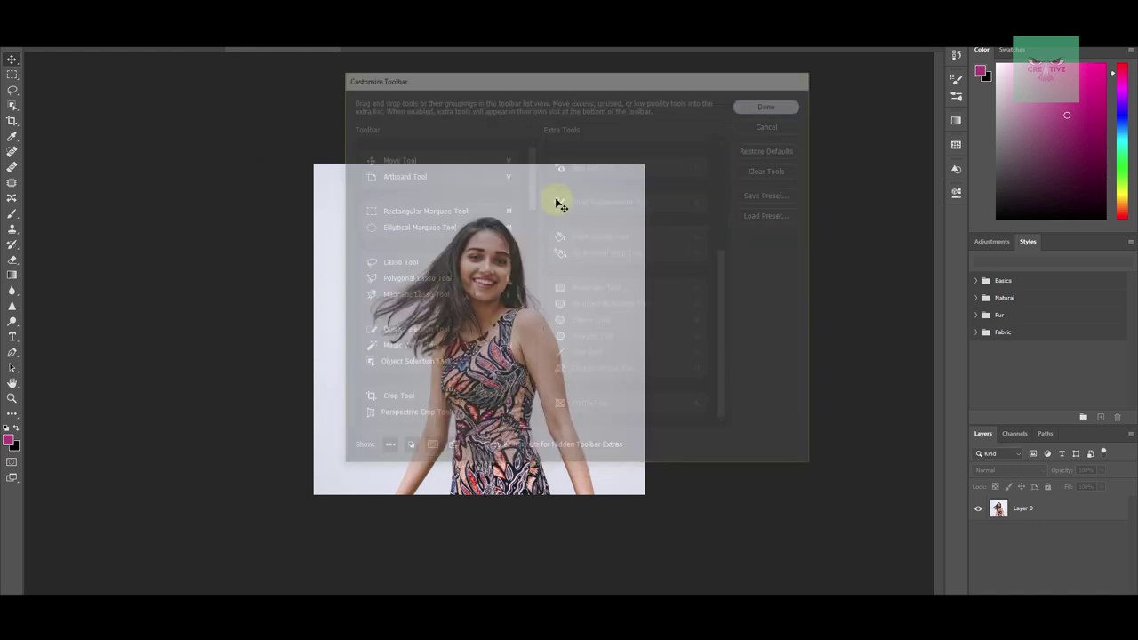
- Switch to the Object Selection Tool and make Layer 0 active
right_click(13, 107)
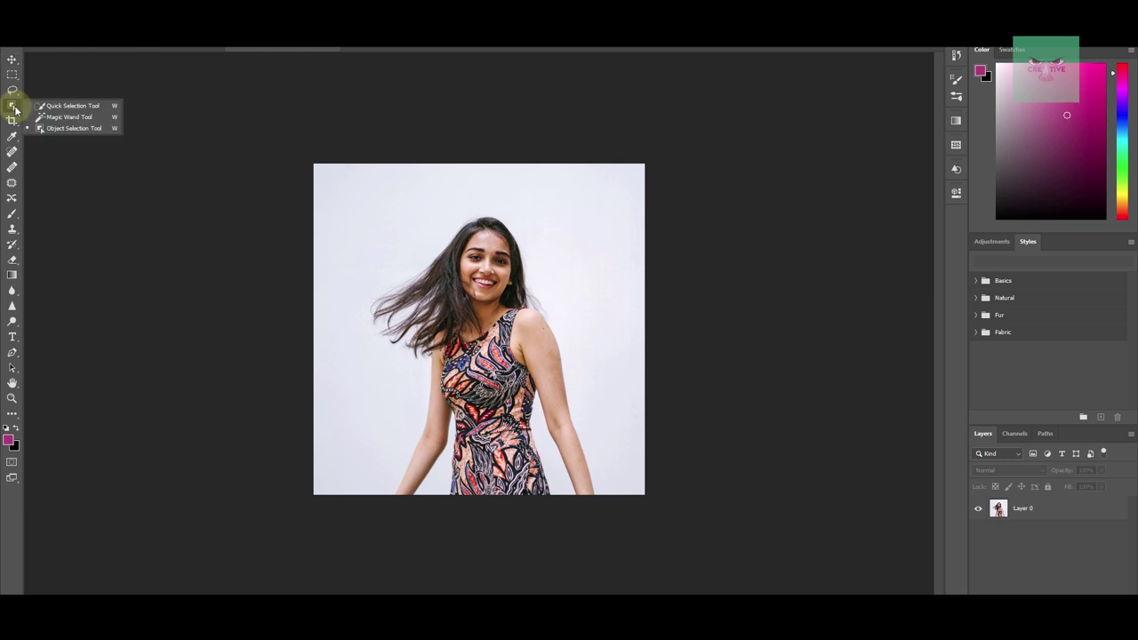
click(78, 129)
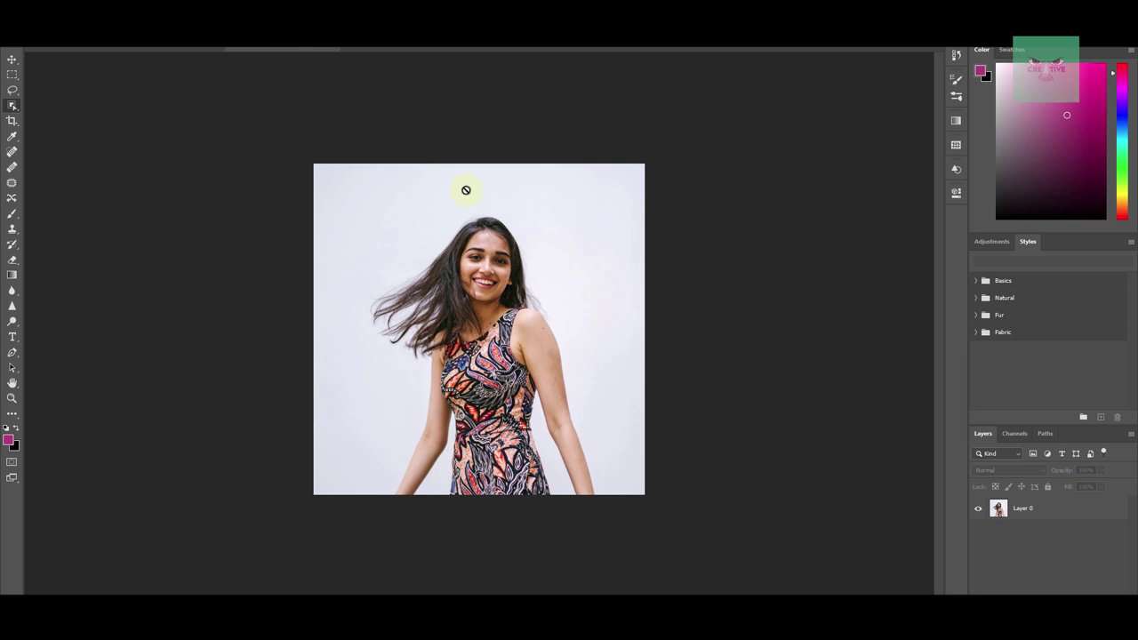
click(1015, 509)
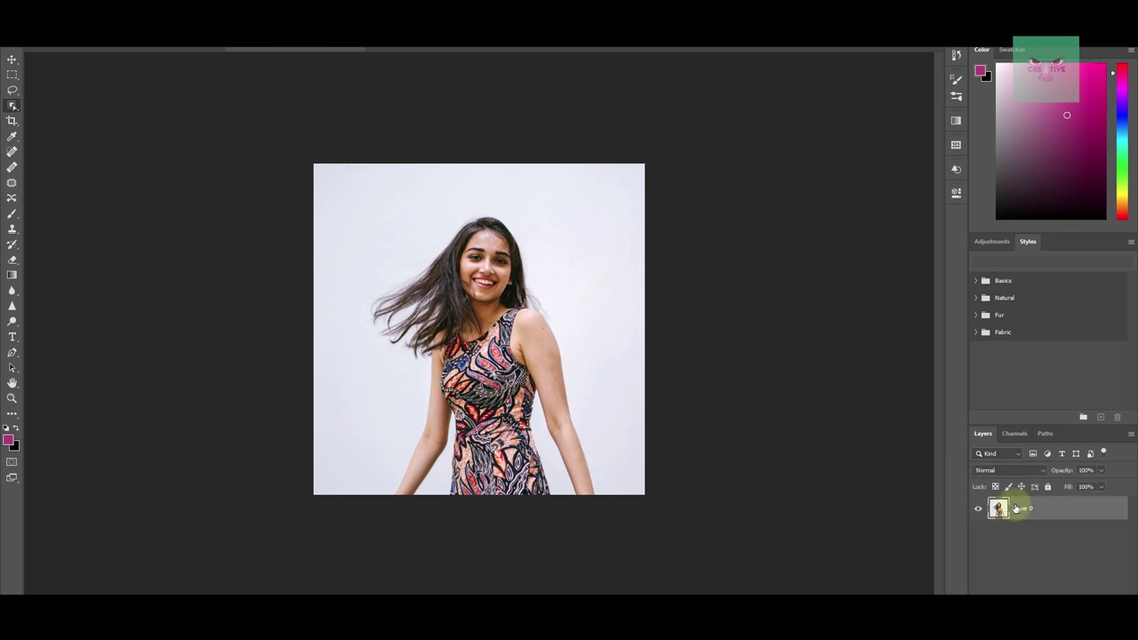
- Select the woman by boxing her with Object Selection after a lasso attempt, then switch to File Explorer
mouse_move(446, 214)
mouse_down()
mouse_move(477, 204)
mouse_move(527, 218)
mouse_move(609, 404)
mouse_move(623, 498)
mouse_move(505, 545)
mouse_move(391, 534)
mouse_move(347, 427)
mouse_move(344, 293)
mouse_move(412, 233)
mouse_move(487, 206)
mouse_up()
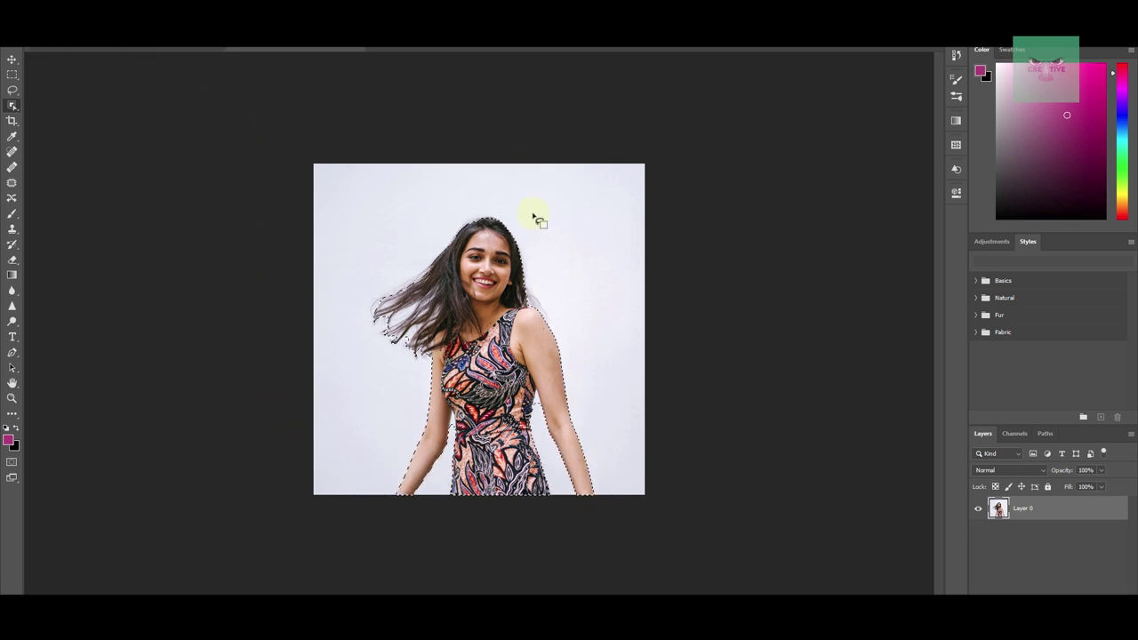
click(350, 134)
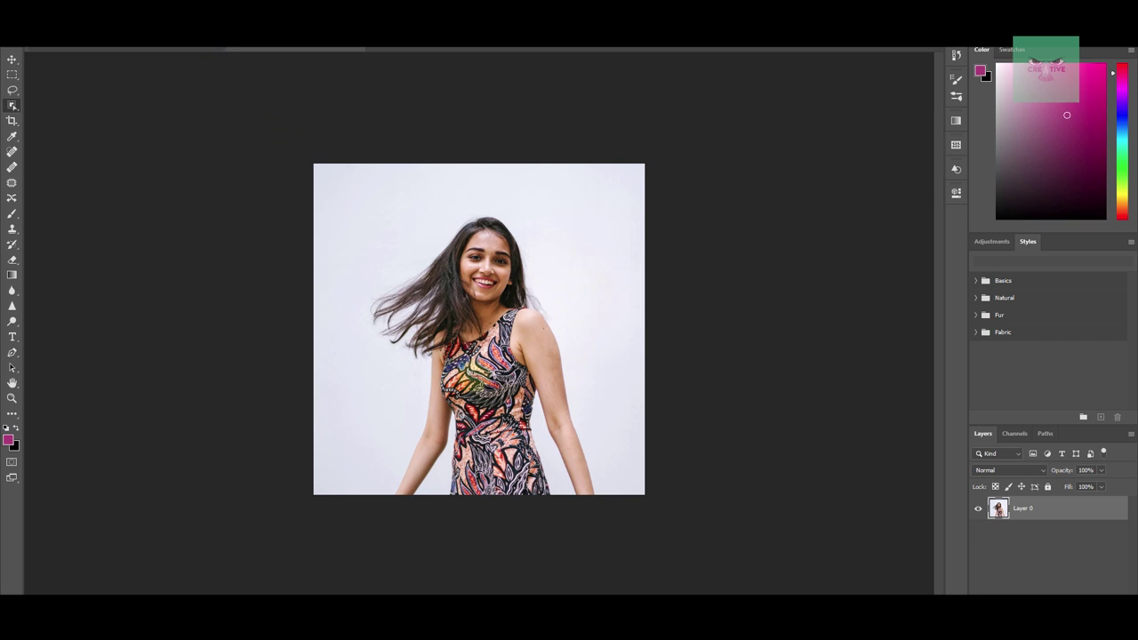
drag(400, 420, 643, 536)
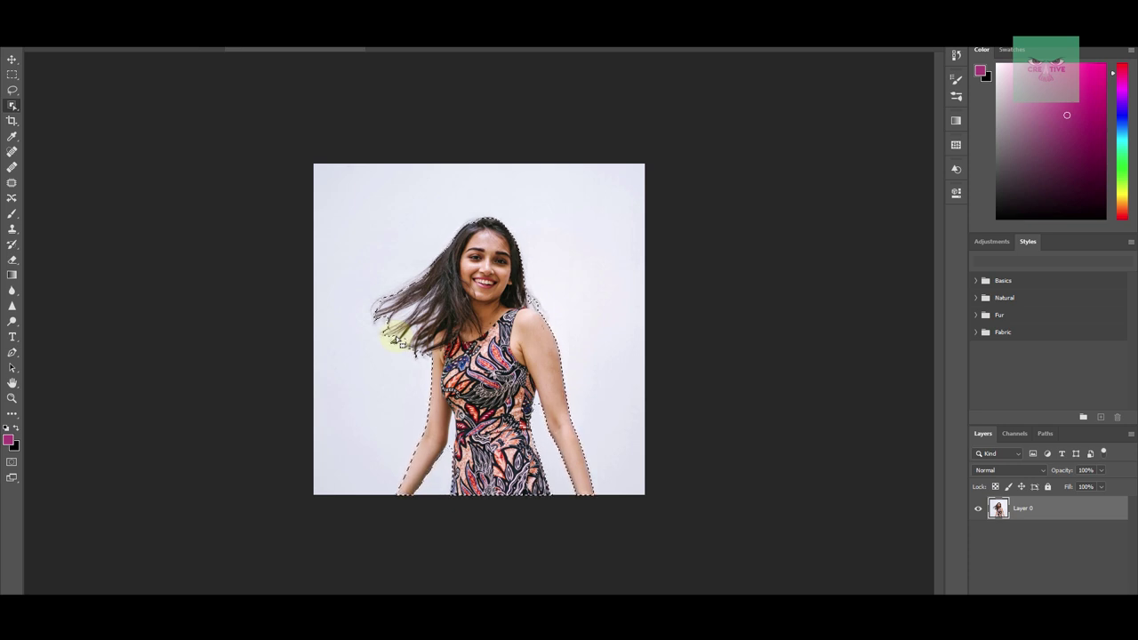
click(654, 623)
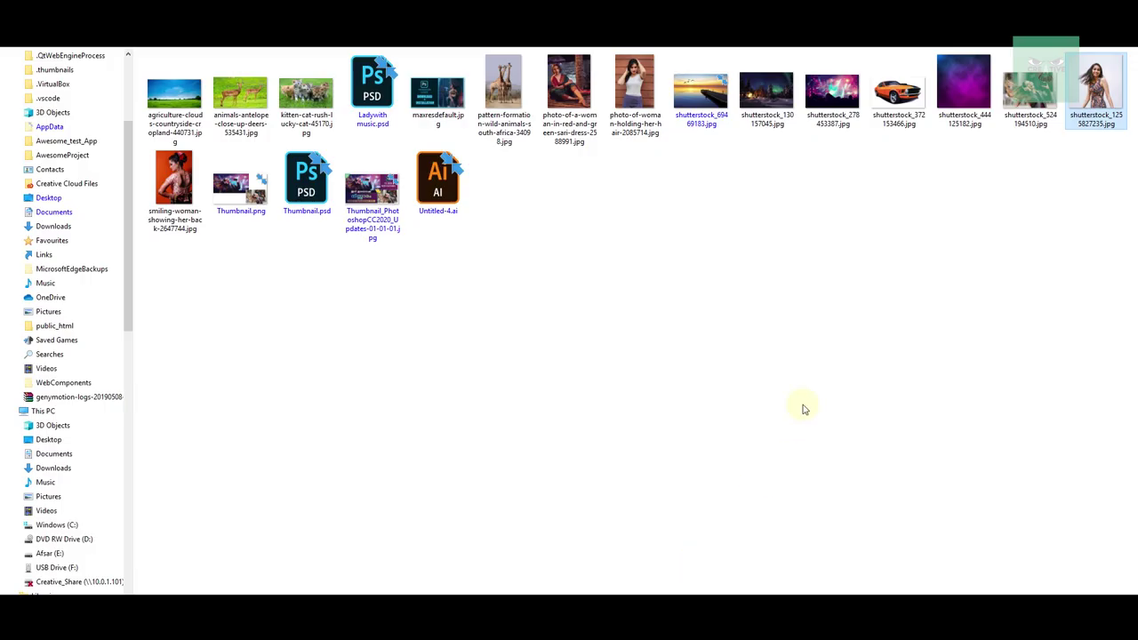
- Drag shutterstock_372153466.jpg from File Explorer into Photoshop to open it
drag(924, 133, 569, 51)
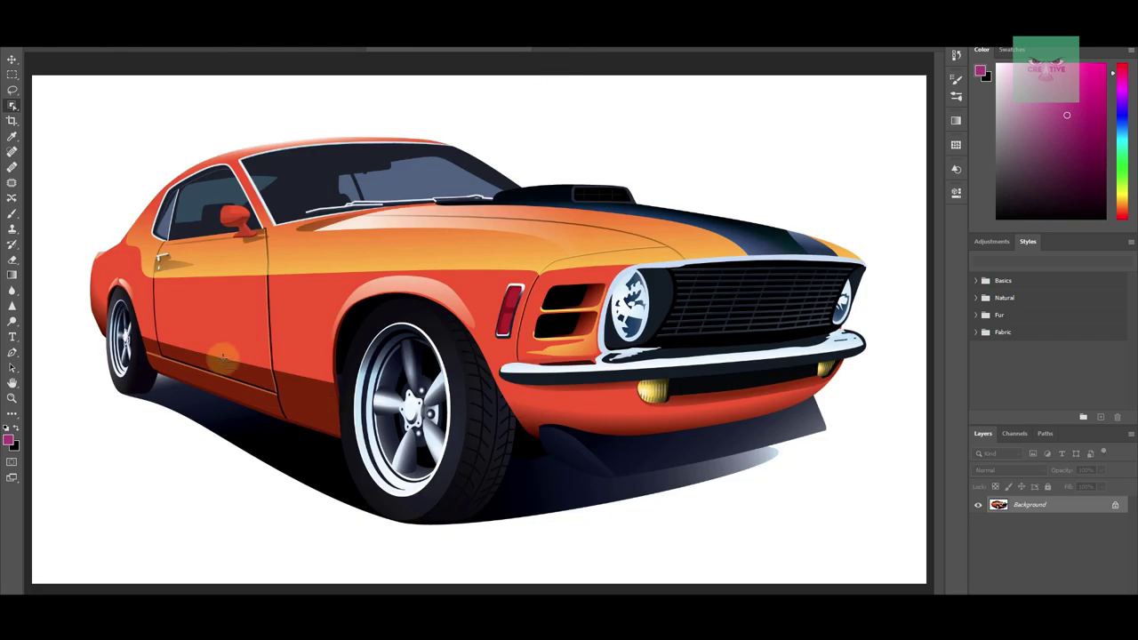
- Zoom out, convert the car's locked Background into Layer 0, and put a Free Transform box around it
click(12, 58)
key(ctrl+minus)
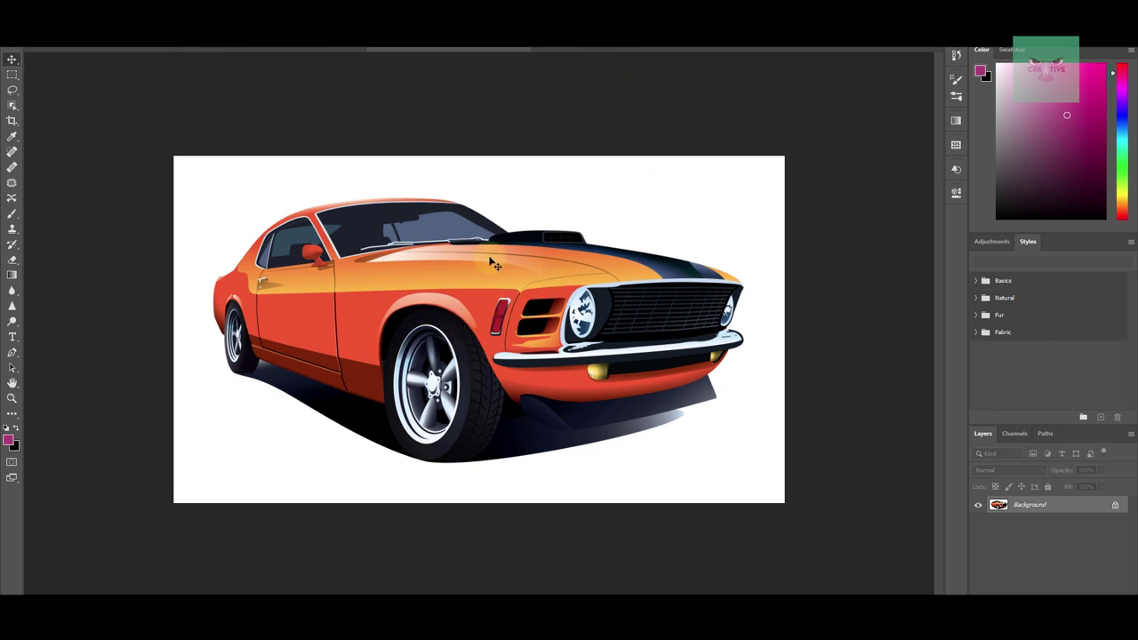
double_click(989, 501)
click(667, 203)
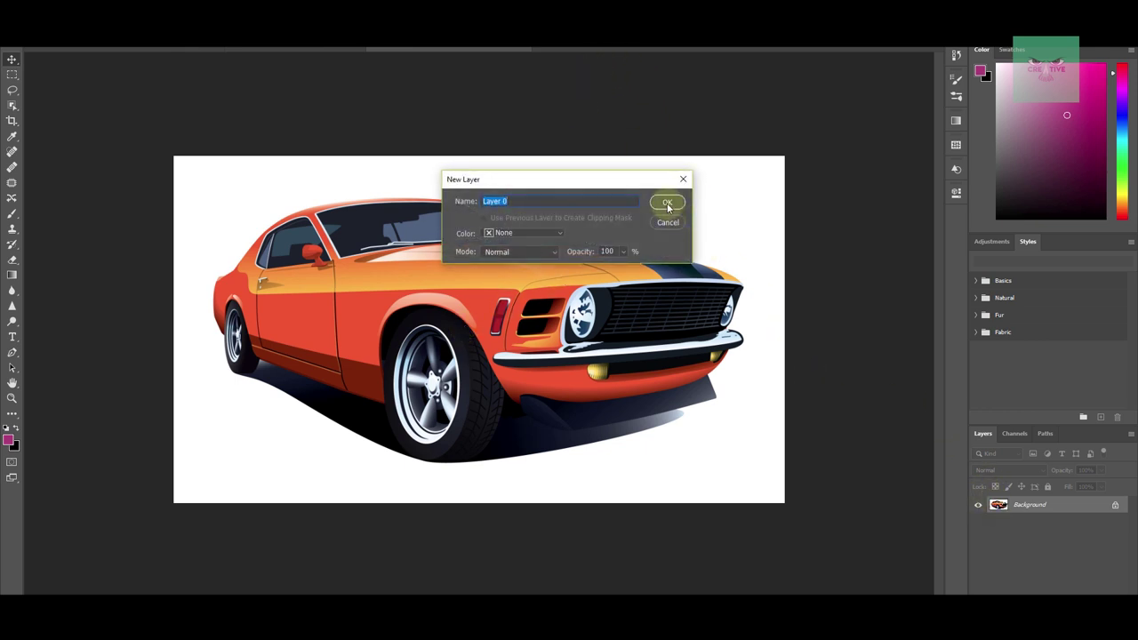
key(ctrl+t)
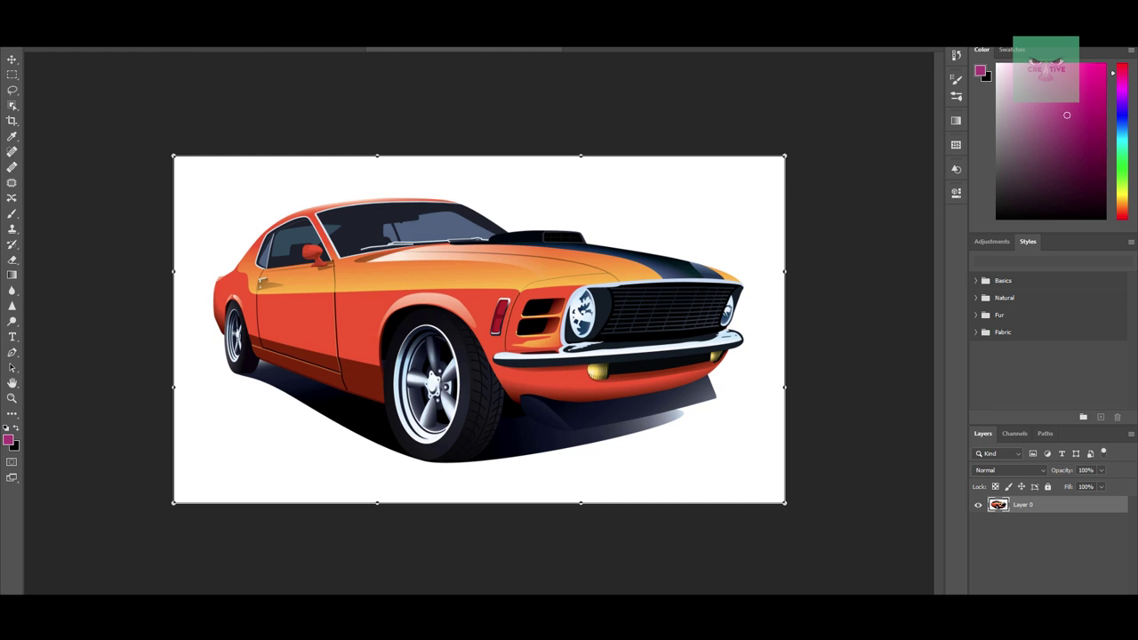
click(226, 41)
- Switch the transform overlay from a rule-of-thirds grid to a 4x4 grid
click(225, 57)
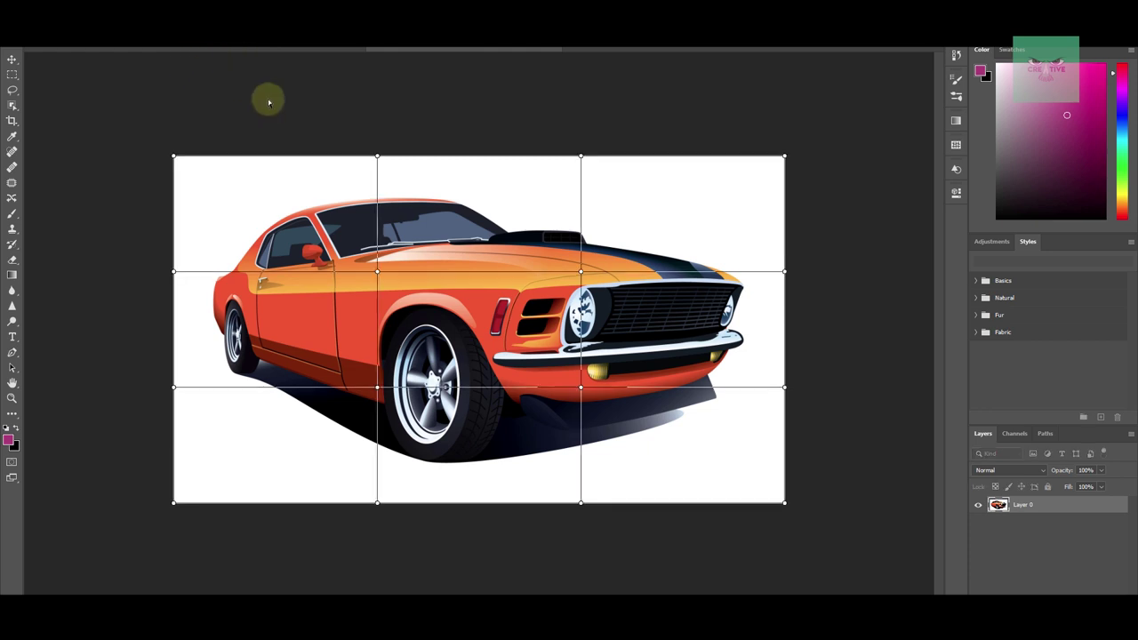
click(226, 41)
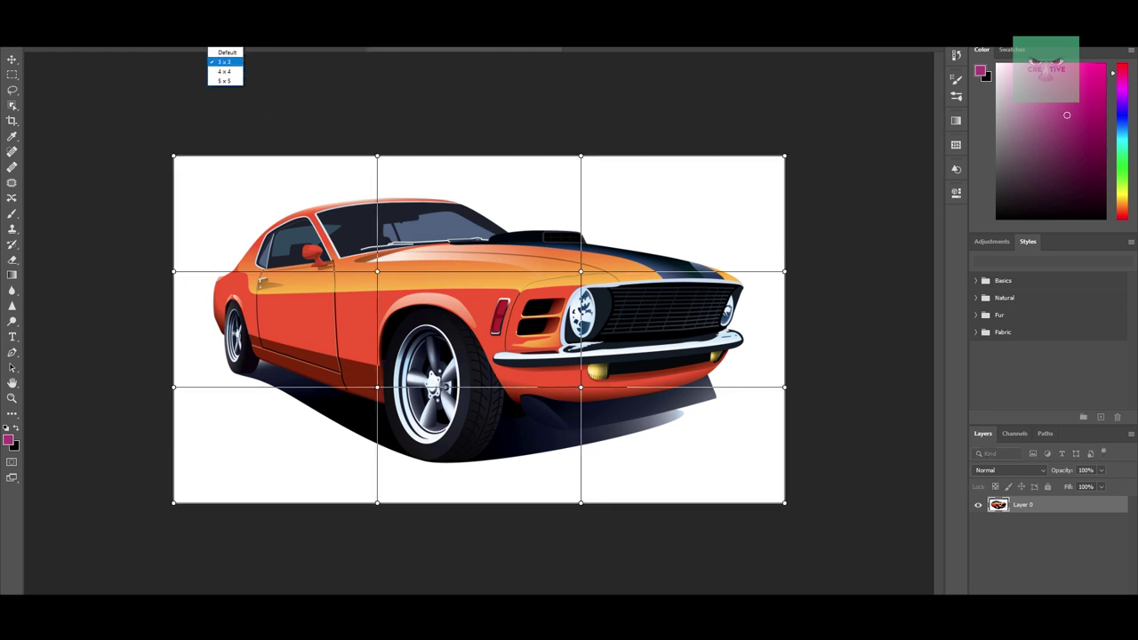
click(230, 80)
- Set the warp grid to 5x5, then a custom 4 columns by 8 rows, then back to Default
click(227, 41)
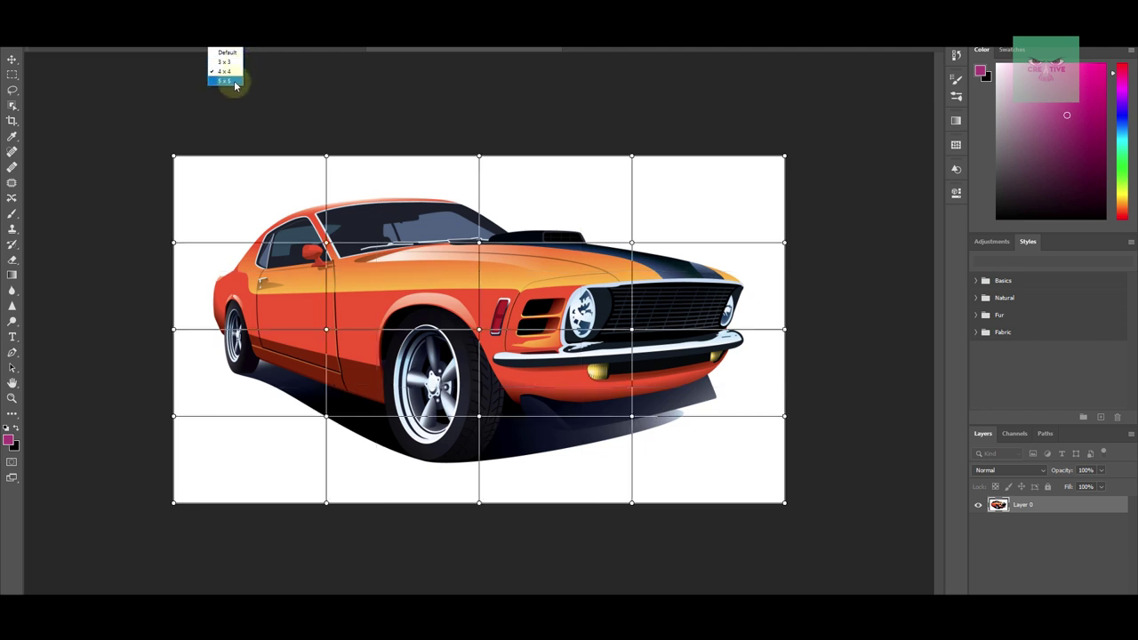
click(228, 81)
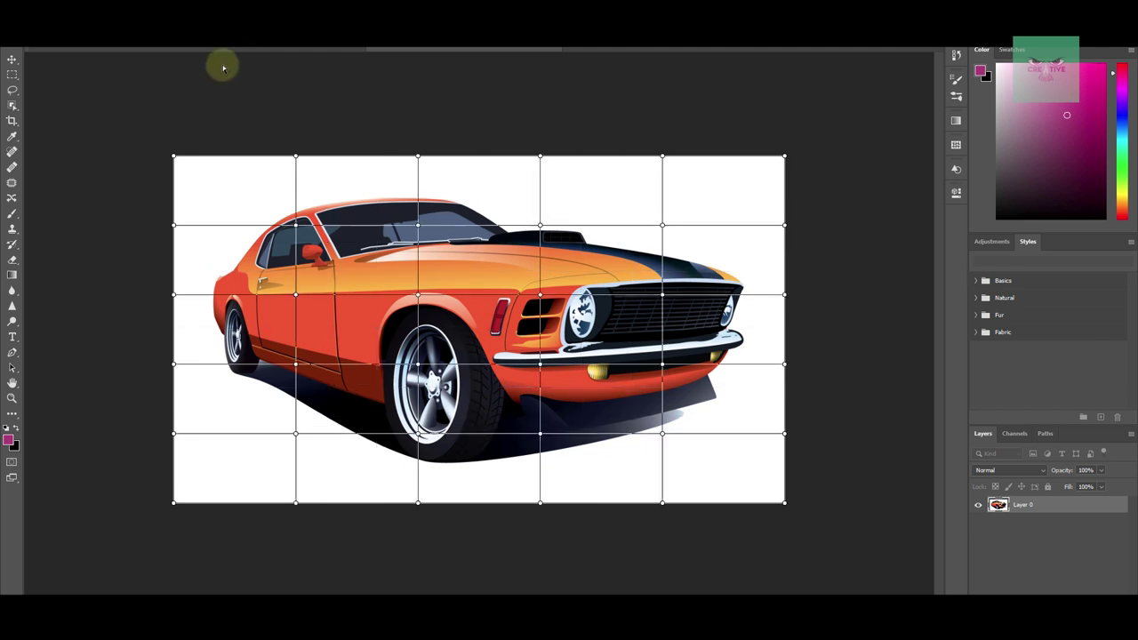
click(227, 41)
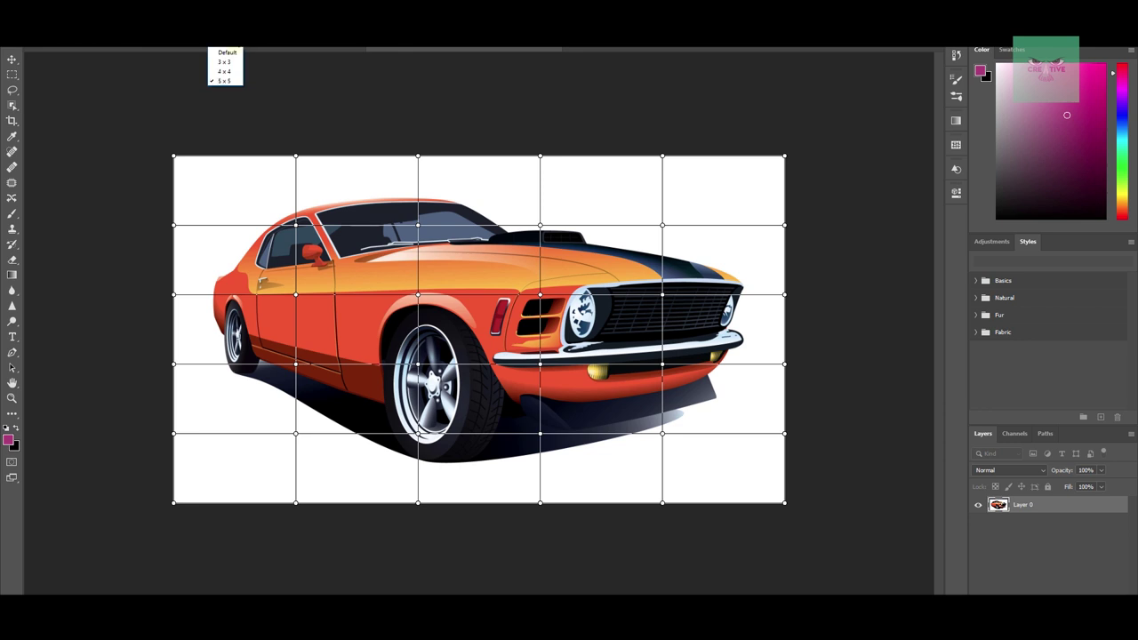
click(227, 90)
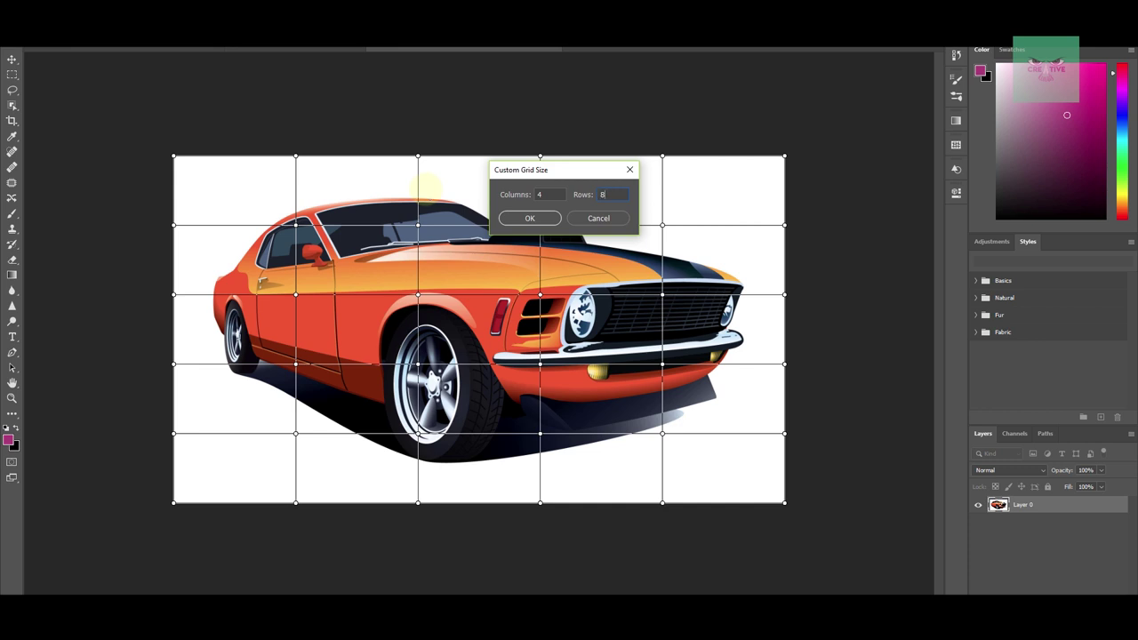
click(529, 217)
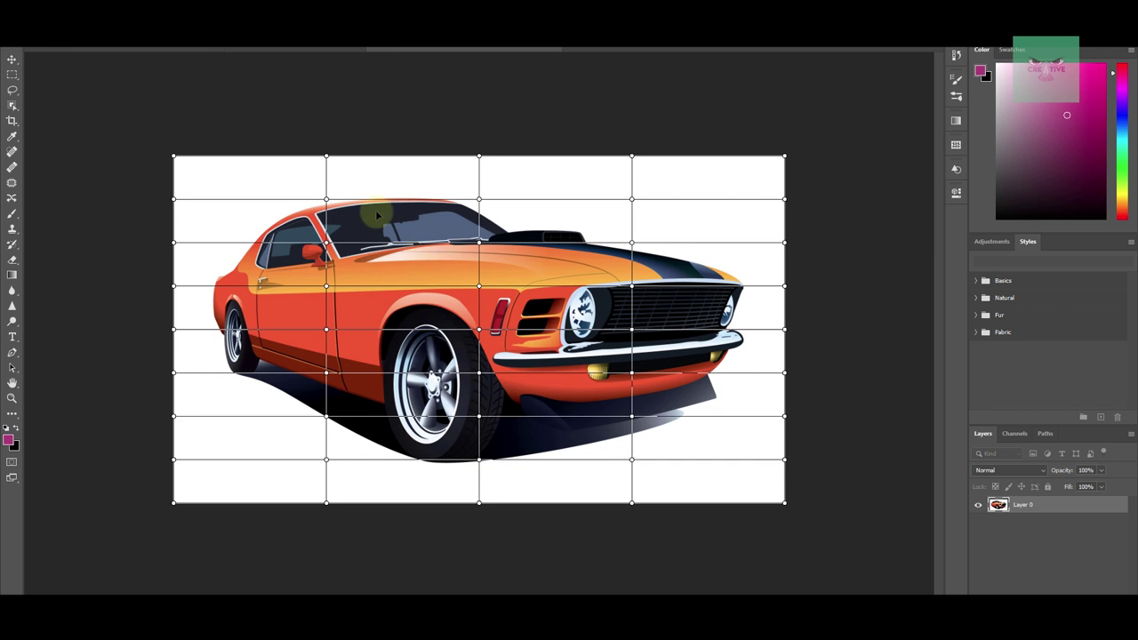
click(224, 54)
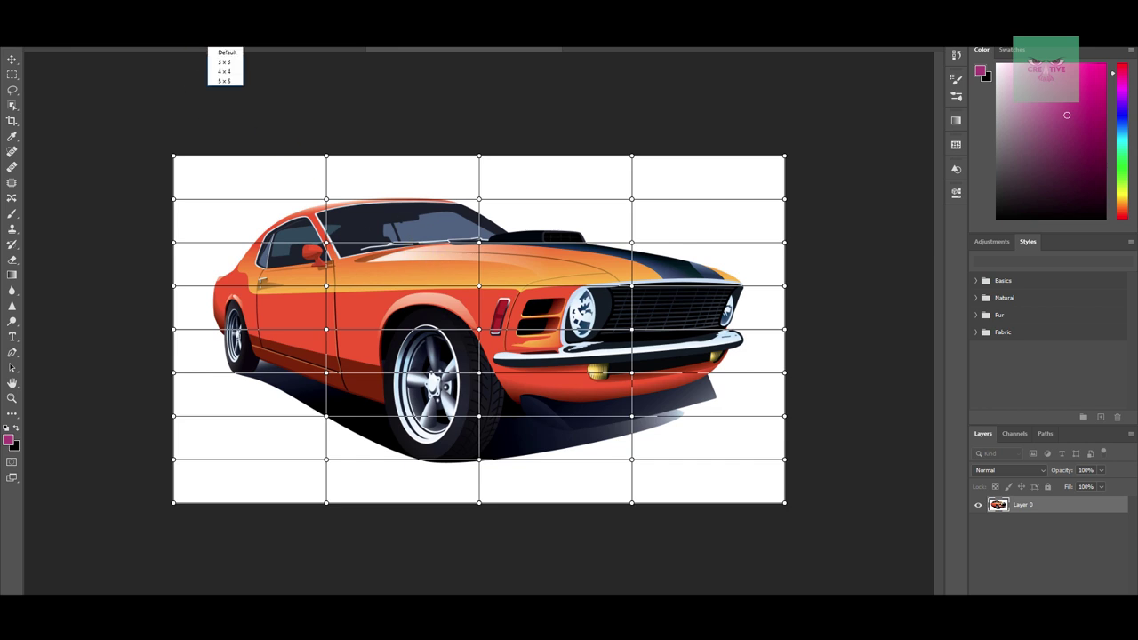
click(230, 56)
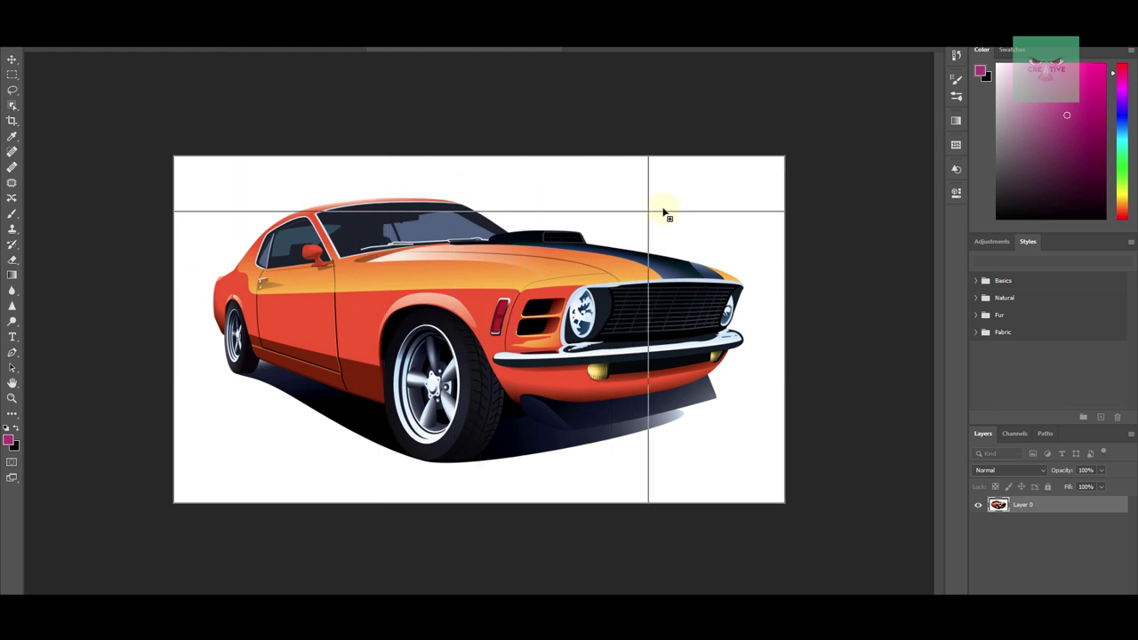
- Add crosswise warp splits at the car's upper right, rear, door, front wheel and front
click(711, 194)
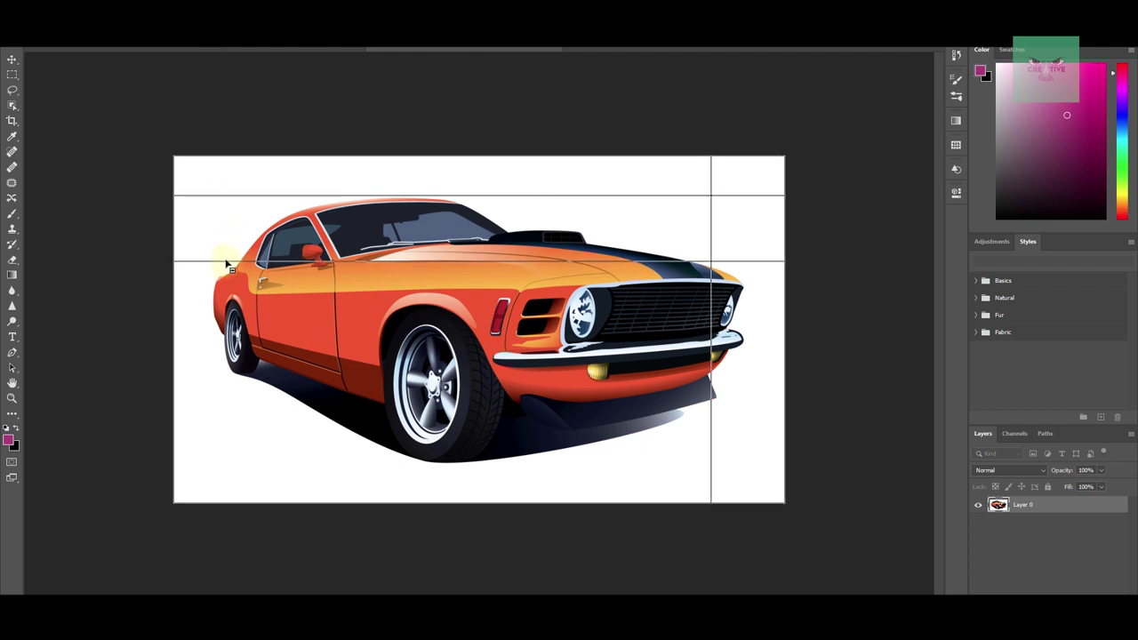
click(229, 254)
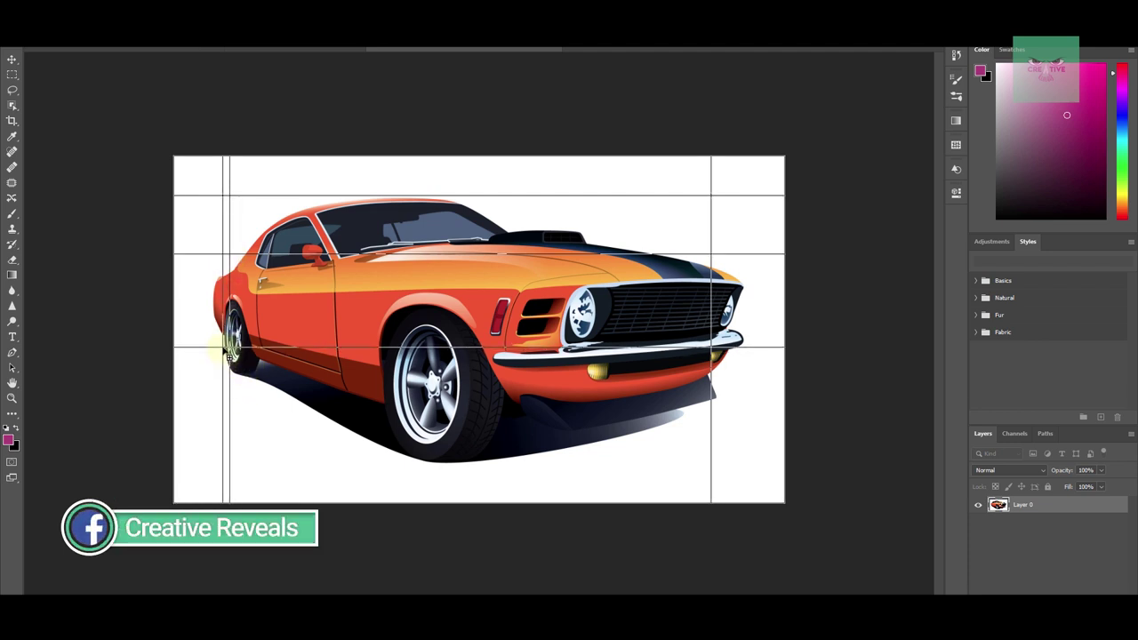
click(295, 311)
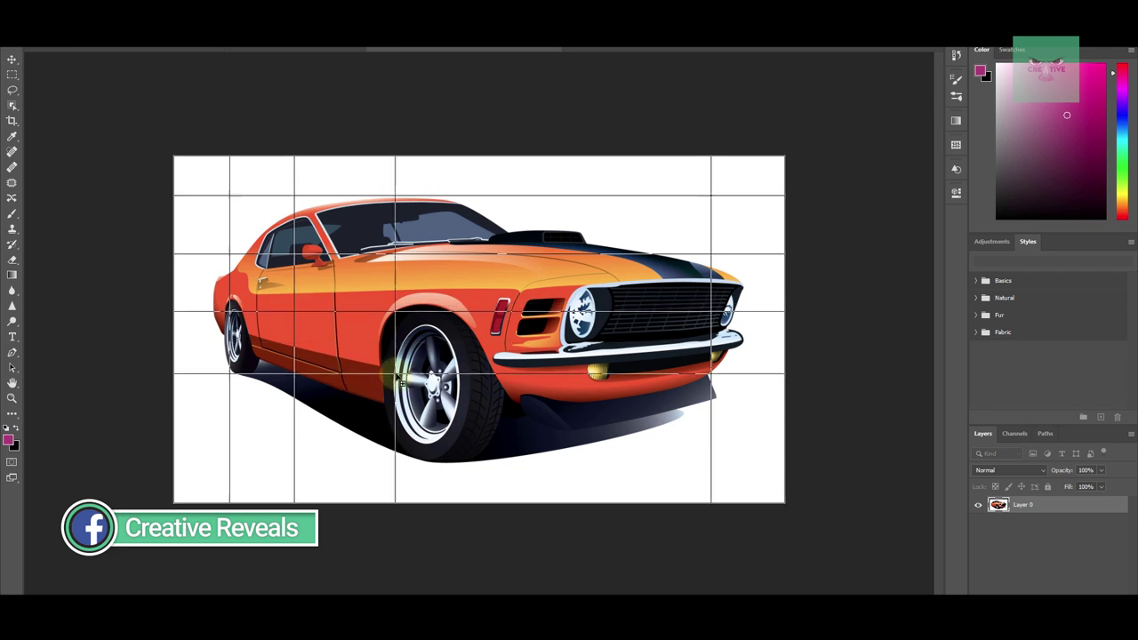
click(391, 373)
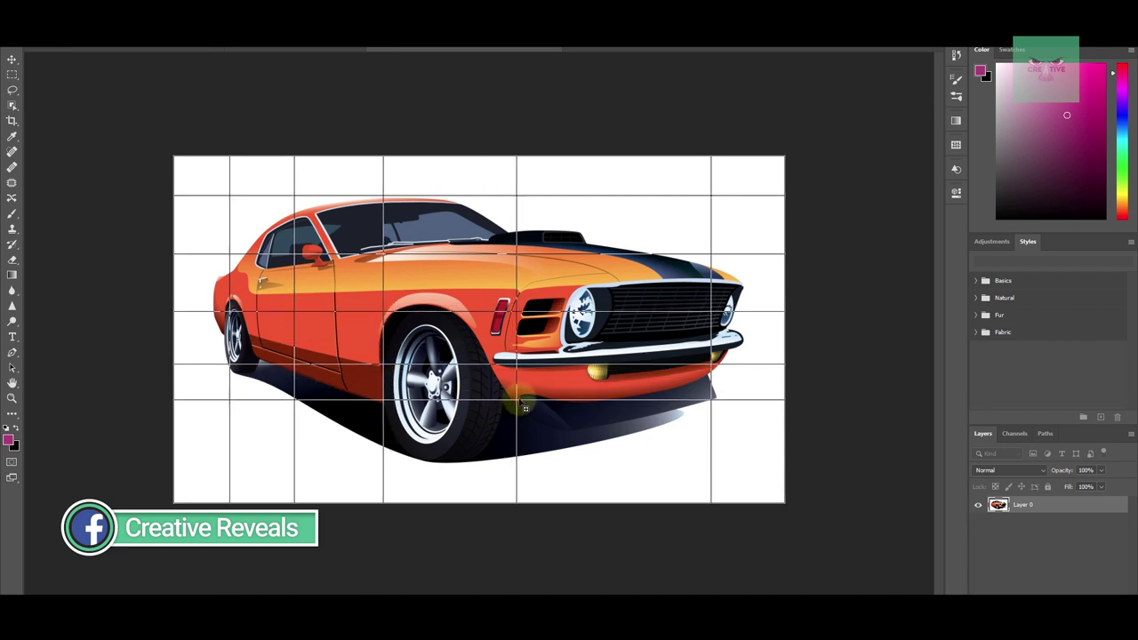
click(523, 388)
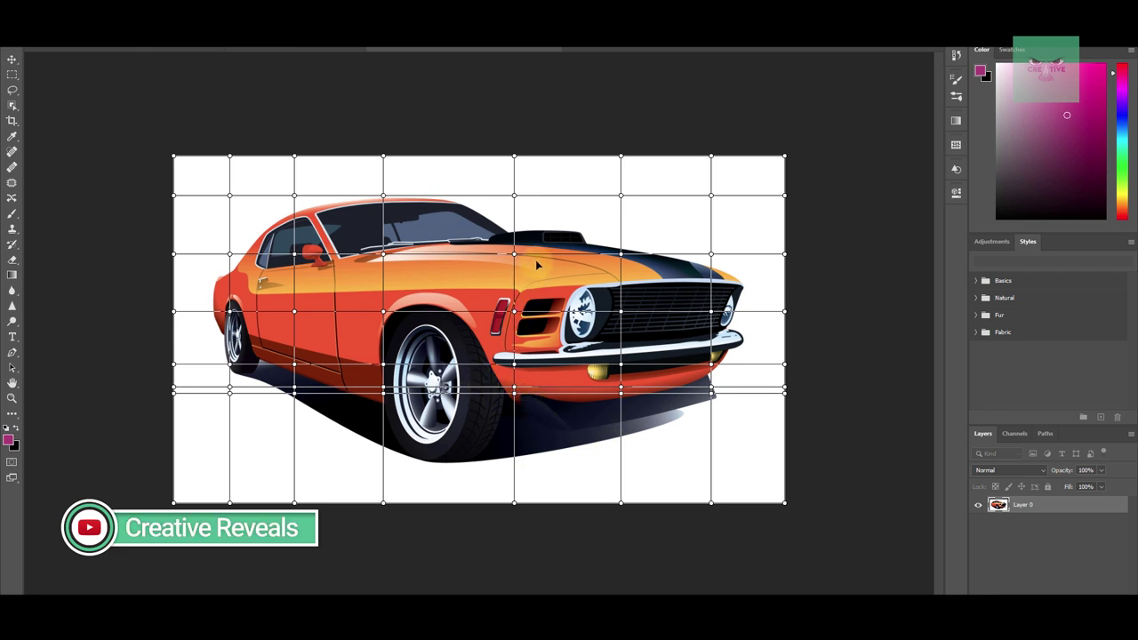
- Drag warp points to bulge the hood, raise the roofline, and reshape the rear and front fender
drag(622, 251, 620, 213)
drag(383, 195, 381, 166)
drag(169, 261, 291, 169)
drag(383, 311, 444, 319)
- Add two vertical splits and a horizontal split through the car's warp mesh
key(alt)
alt+click(454, 189)
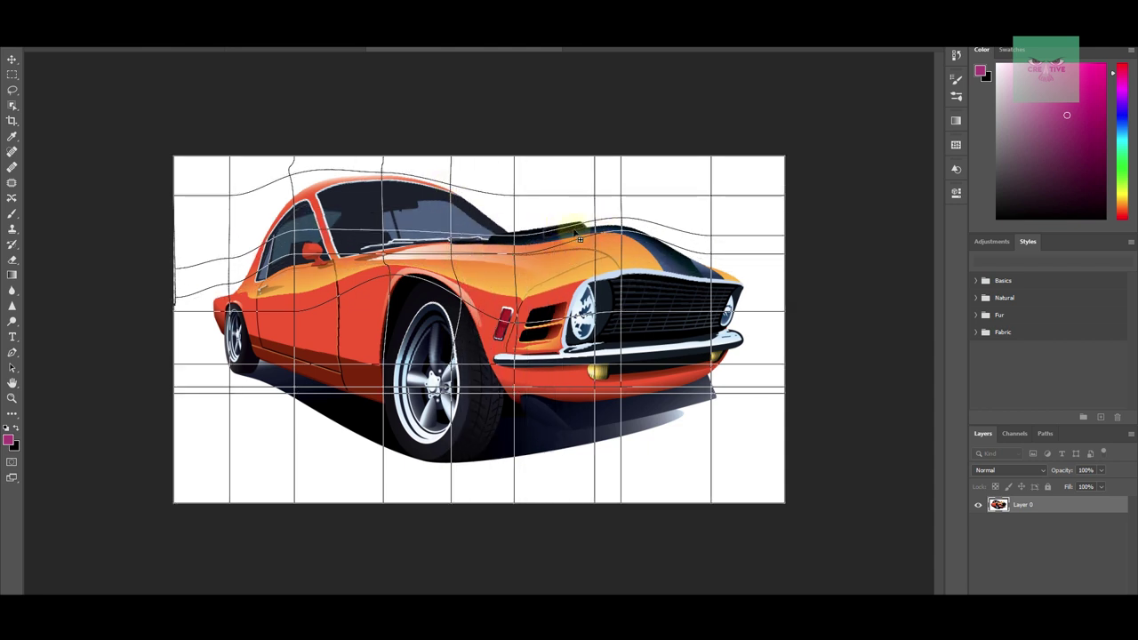
alt+click(450, 223)
alt+click(437, 194)
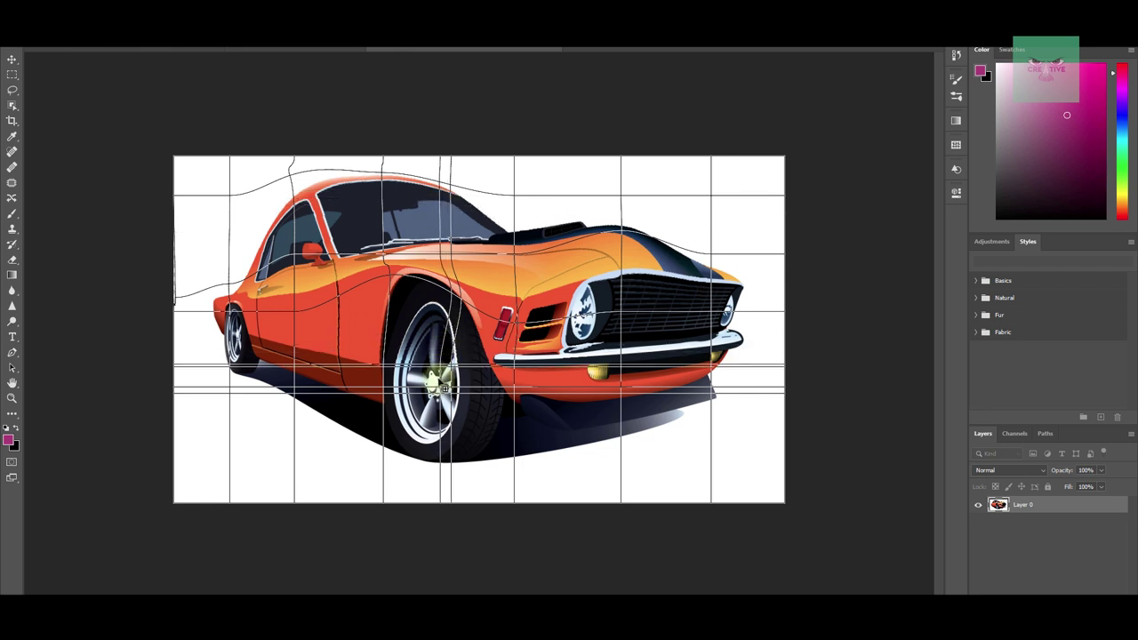
click(525, 119)
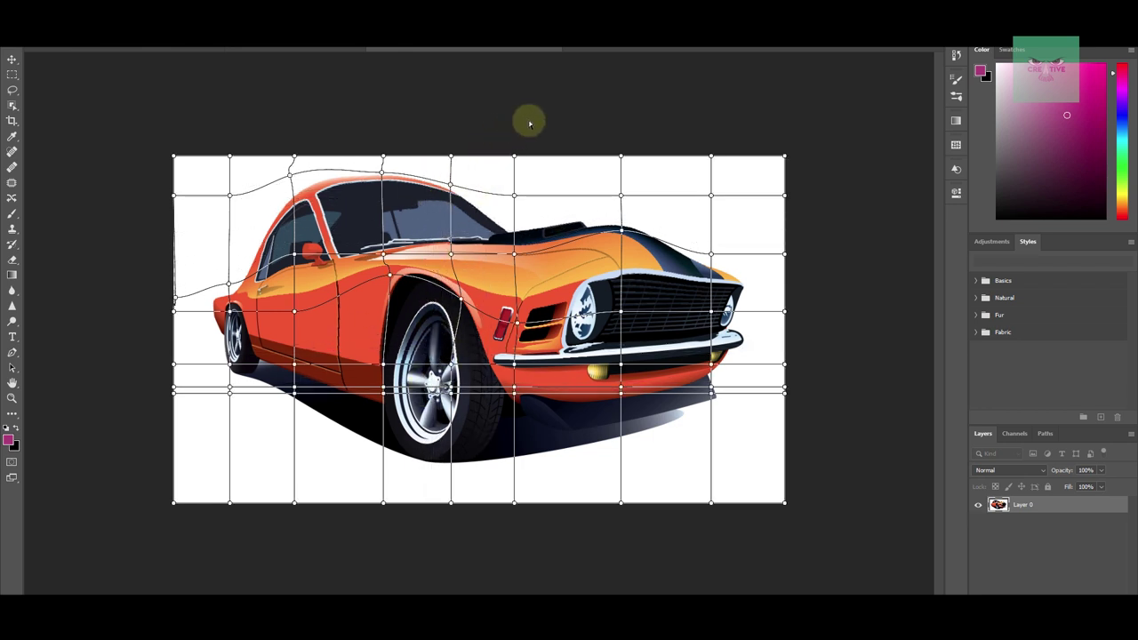
- Lift the hood control point, select the front-wheel points, then commit the warp and zoom out
click(459, 301)
drag(604, 324, 620, 406)
click(711, 392)
click(449, 404)
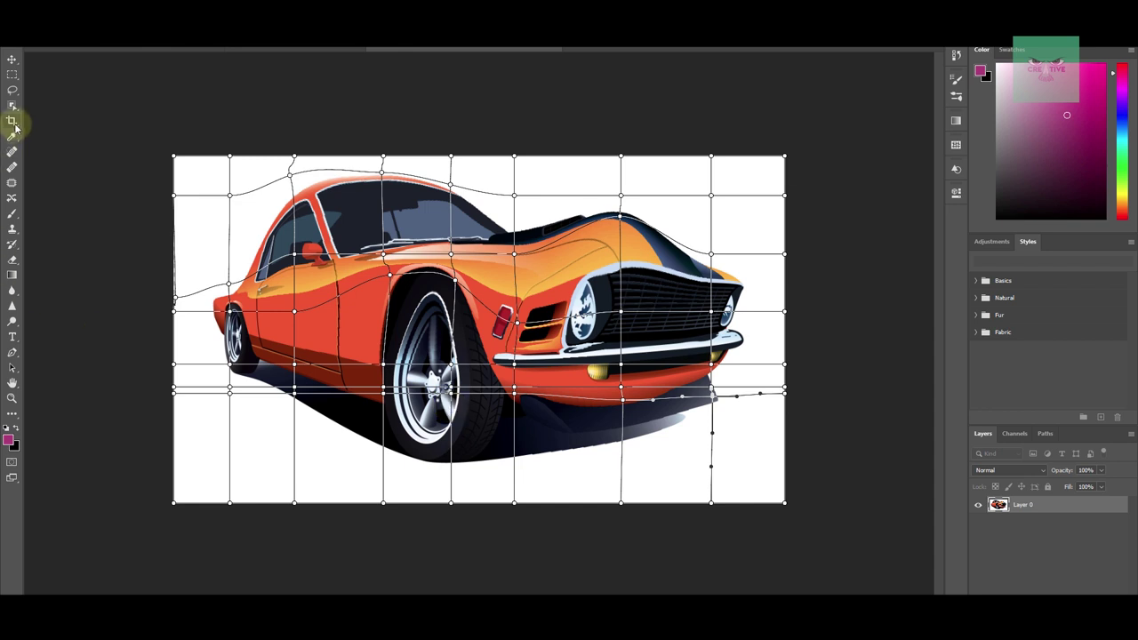
click(12, 59)
key(ctrl+minus)
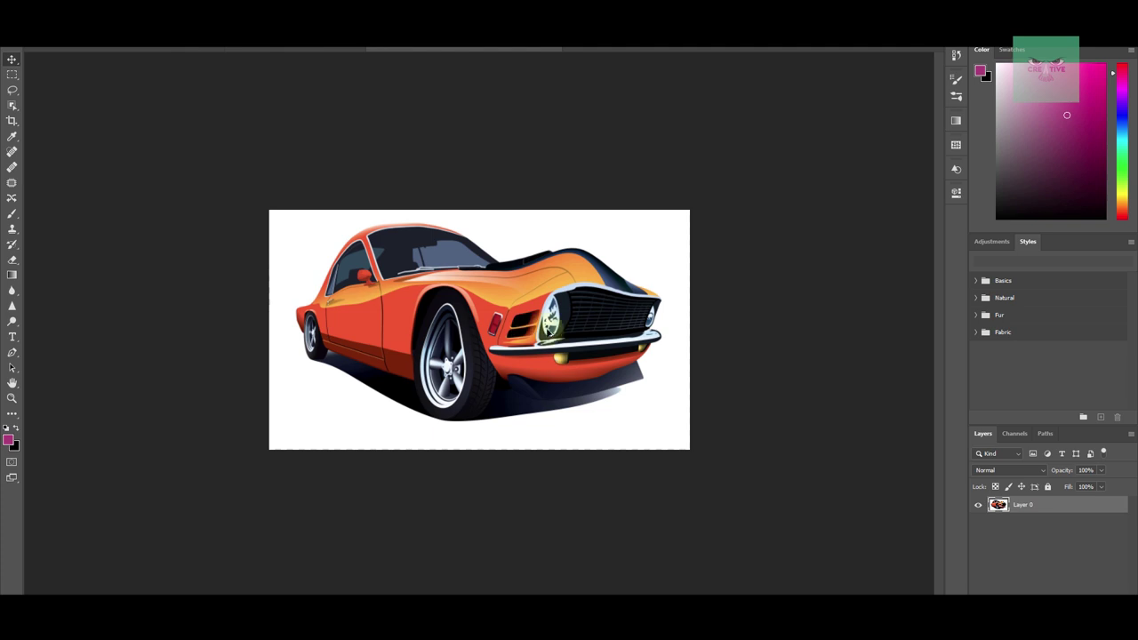
click(453, 323)
click(534, 322)
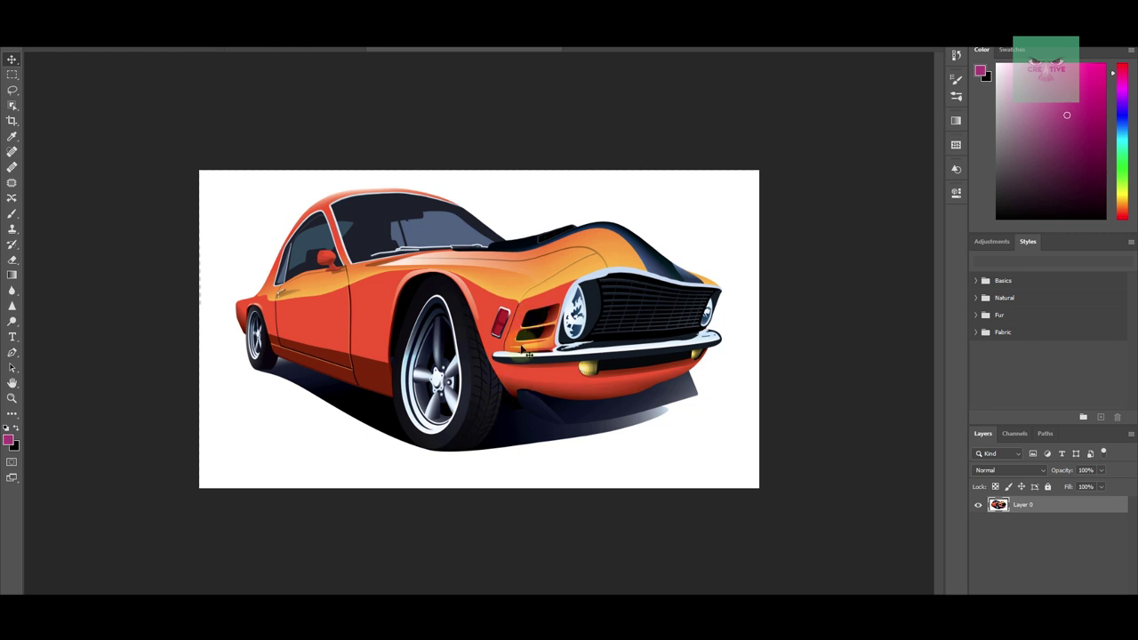
click(999, 507)
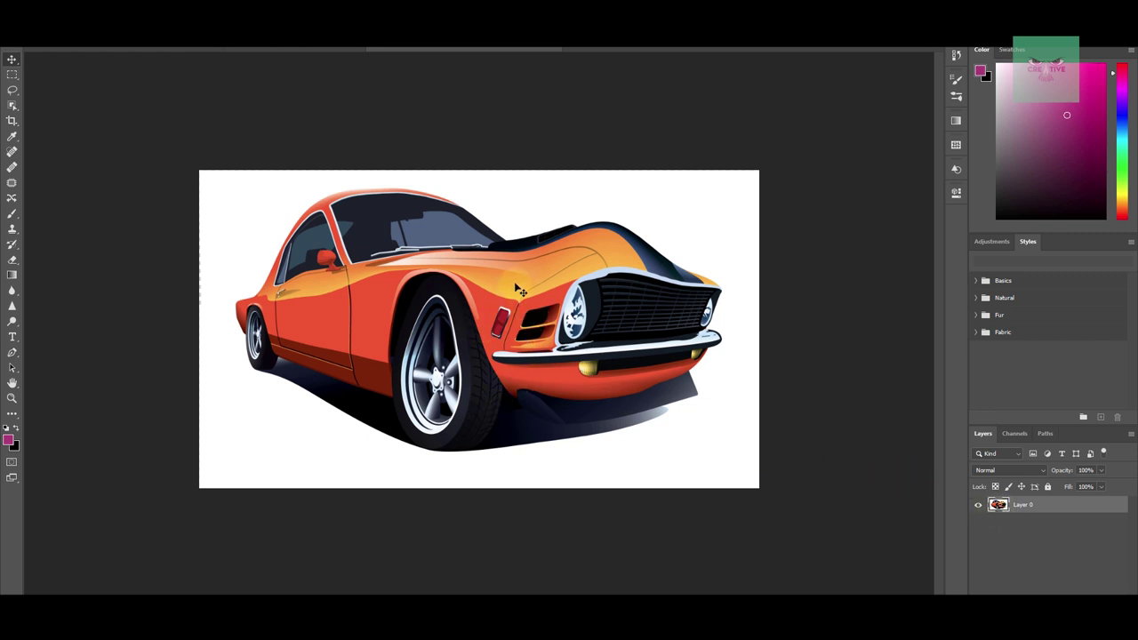
click(978, 499)
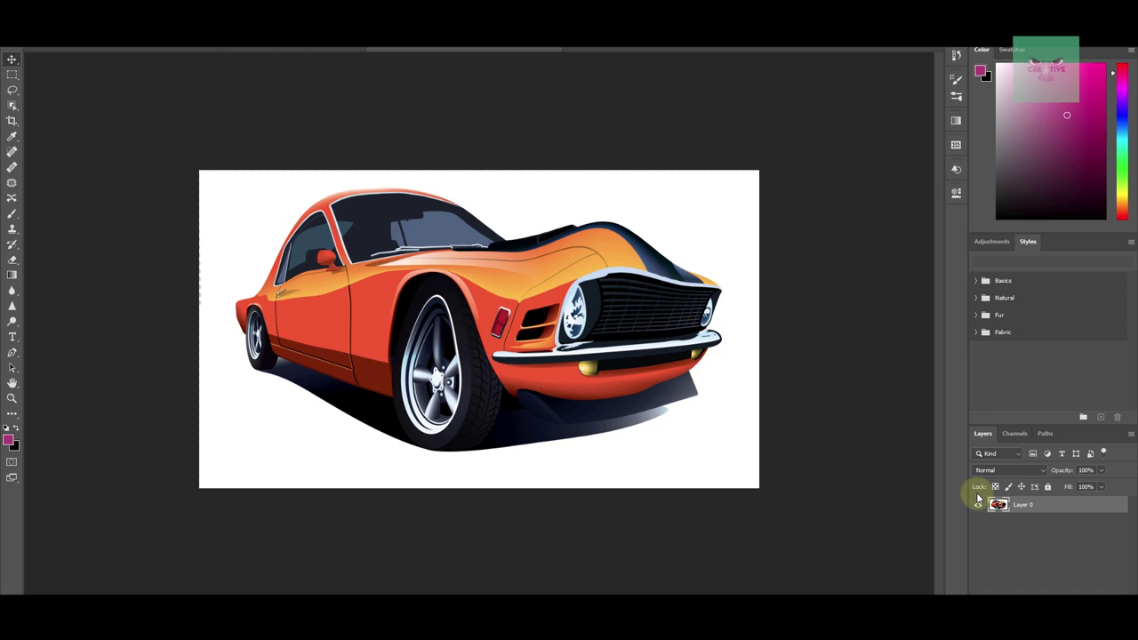
- Duplicate the car down-left and shrink the copy around its centre
drag(459, 227, 342, 337)
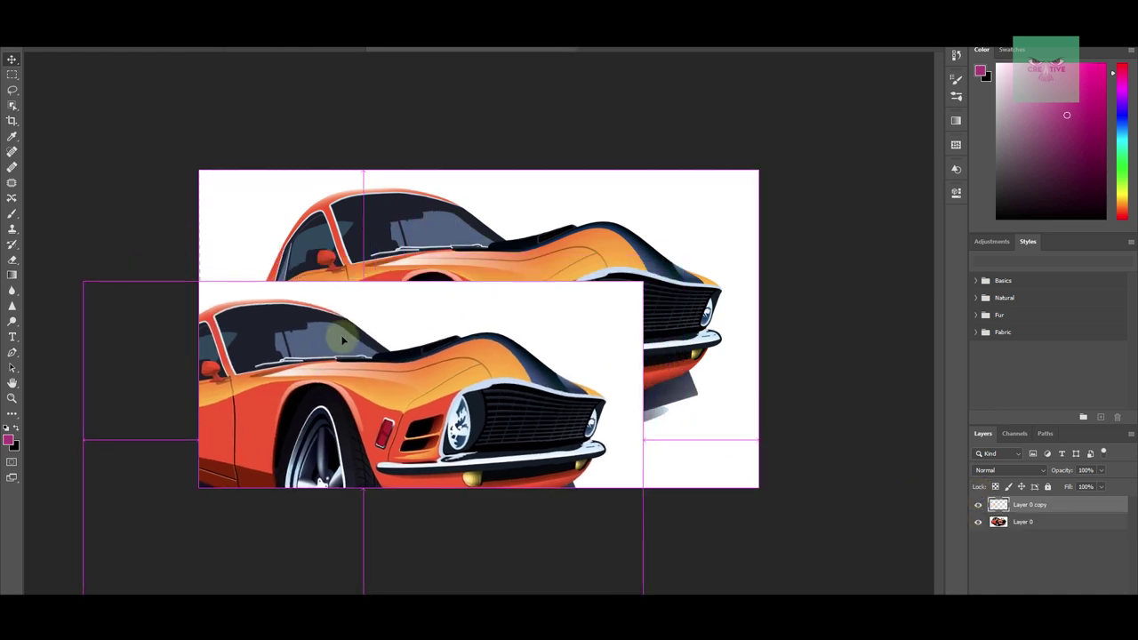
key(ctrl+t)
drag(614, 299, 504, 366)
key(Return)
- Duplicate the small car to the upper right and shift its hue to -33, turning it pink
drag(413, 426, 664, 275)
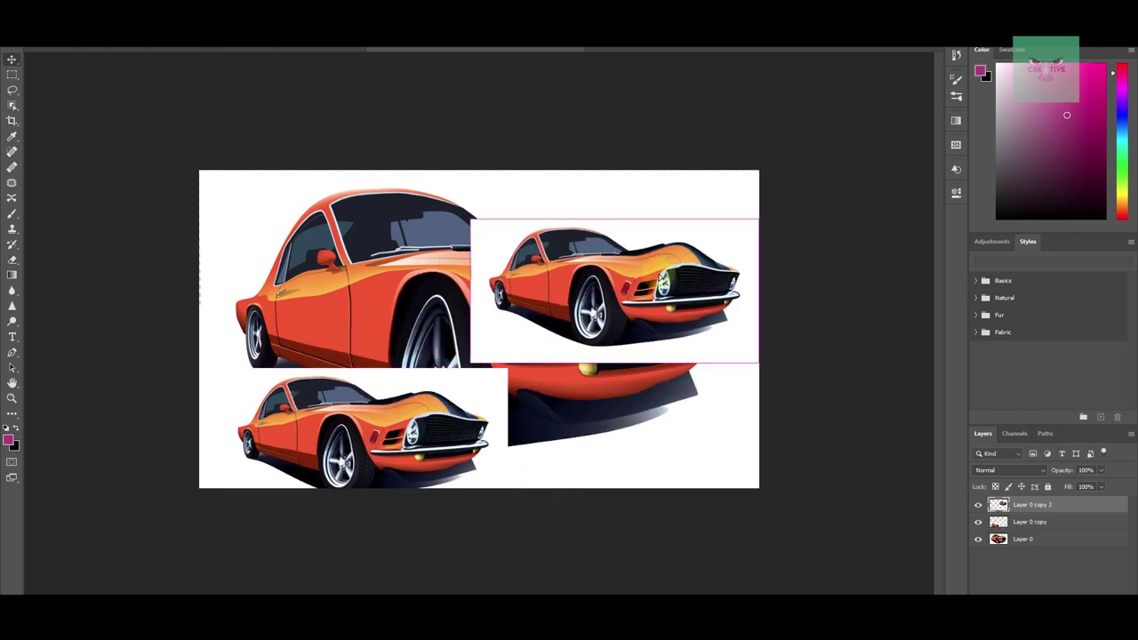
key(ctrl+u)
drag(925, 257, 905, 257)
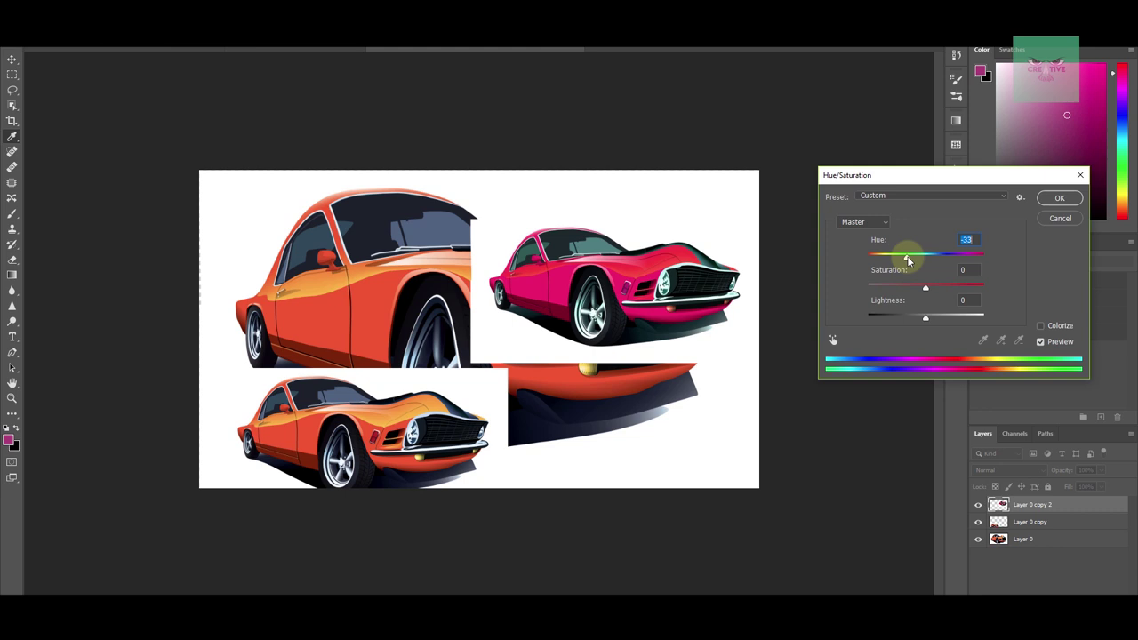
click(1060, 203)
- Duplicate the pink car, shrink it, and place it in the top-left corner
drag(704, 273, 402, 253)
key(ctrl+t)
drag(452, 341, 400, 310)
drag(362, 271, 709, 452)
key(Return)
- Make a tiny pink car near the bottom right and copy it three times along the bottom row
key(ctrl+t)
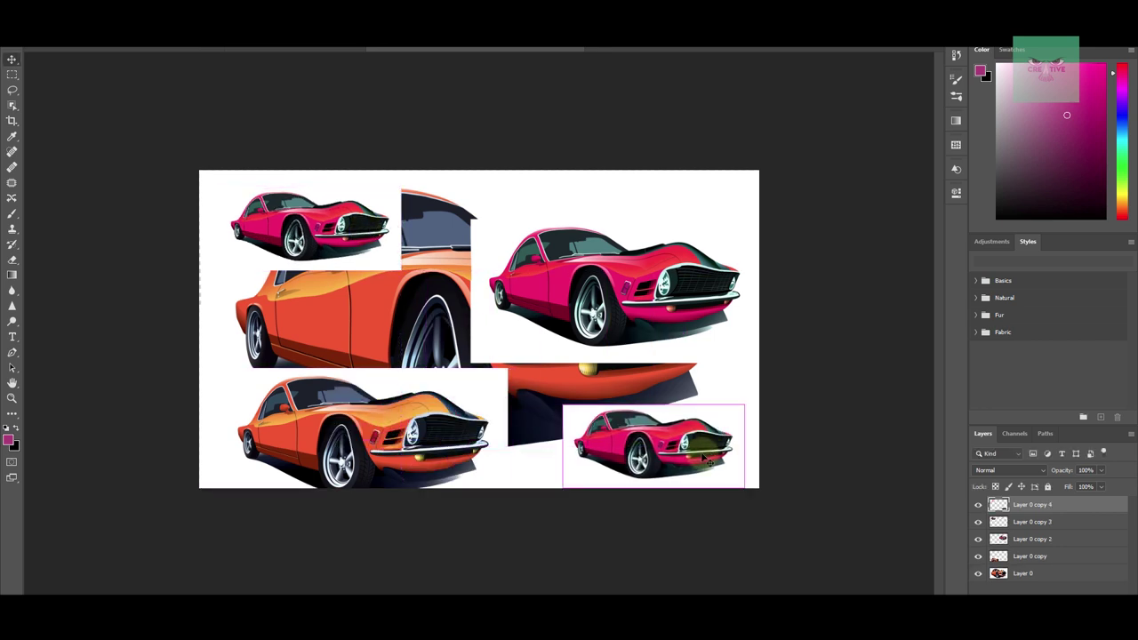
drag(743, 403, 696, 425)
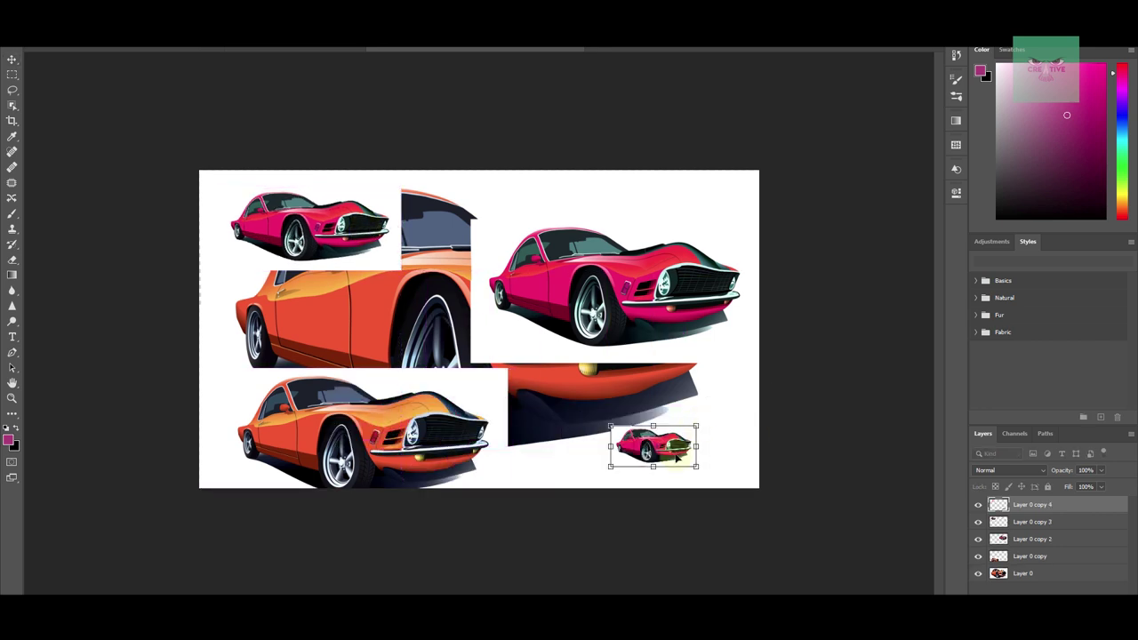
key(Return)
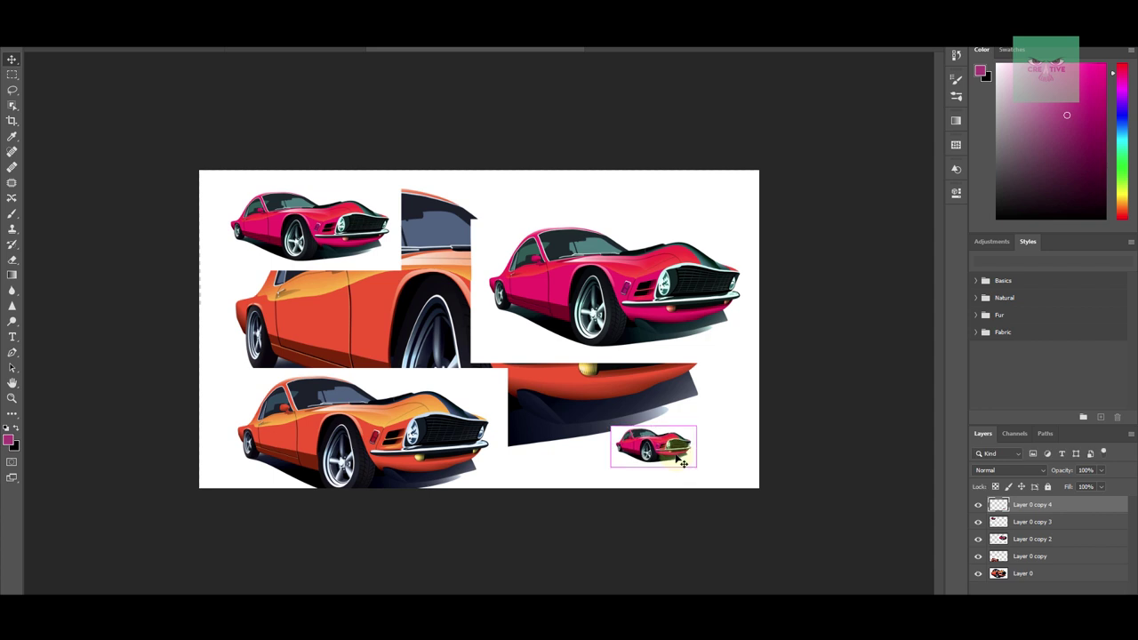
drag(677, 461, 704, 455)
alt+drag(686, 444, 462, 454)
alt+drag(462, 453, 360, 454)
alt+drag(360, 453, 289, 455)
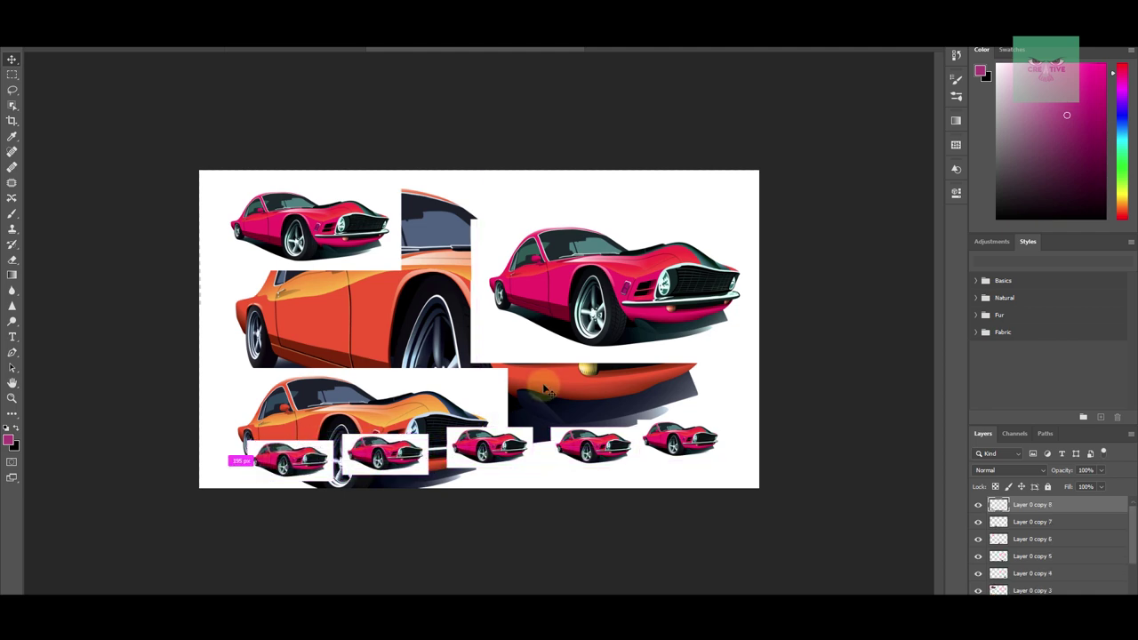
- Cancel the save options and undo the car copies and warp back to the original car
key(ctrl+s)
key(Escape)
key(ctrl+z)
key(ctrl+z)
key(ctrl+z)
key(ctrl+z)
key(ctrl+z)
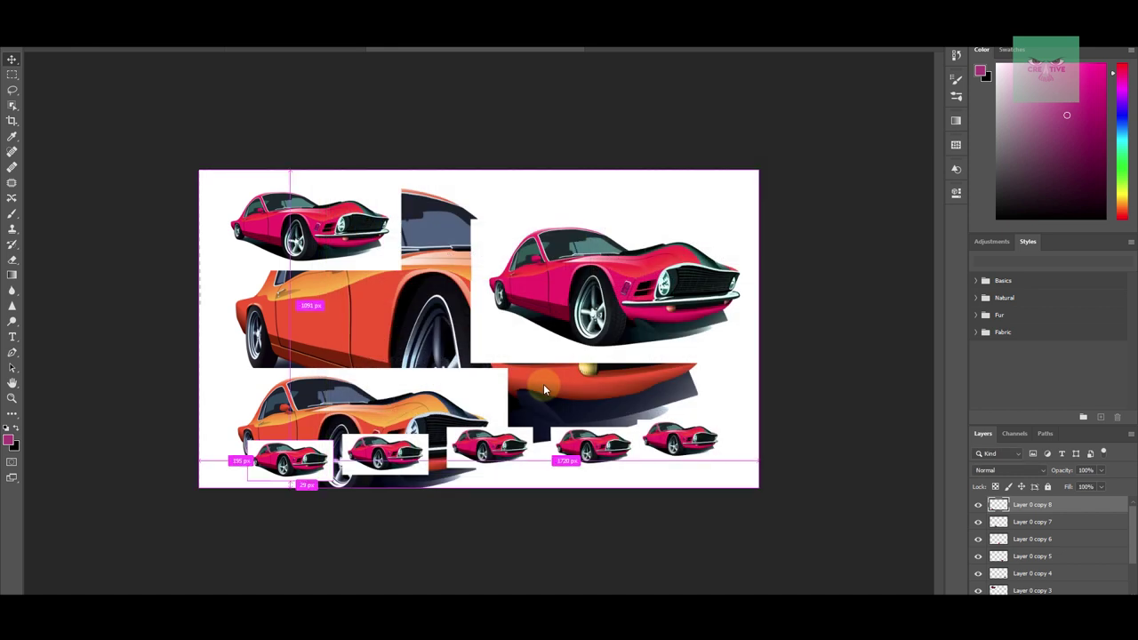
key(ctrl+z)
key(ctrl+z)
key(ctrl+z)
key(ctrl+z)
key(ctrl+z)
key(ctrl+z)
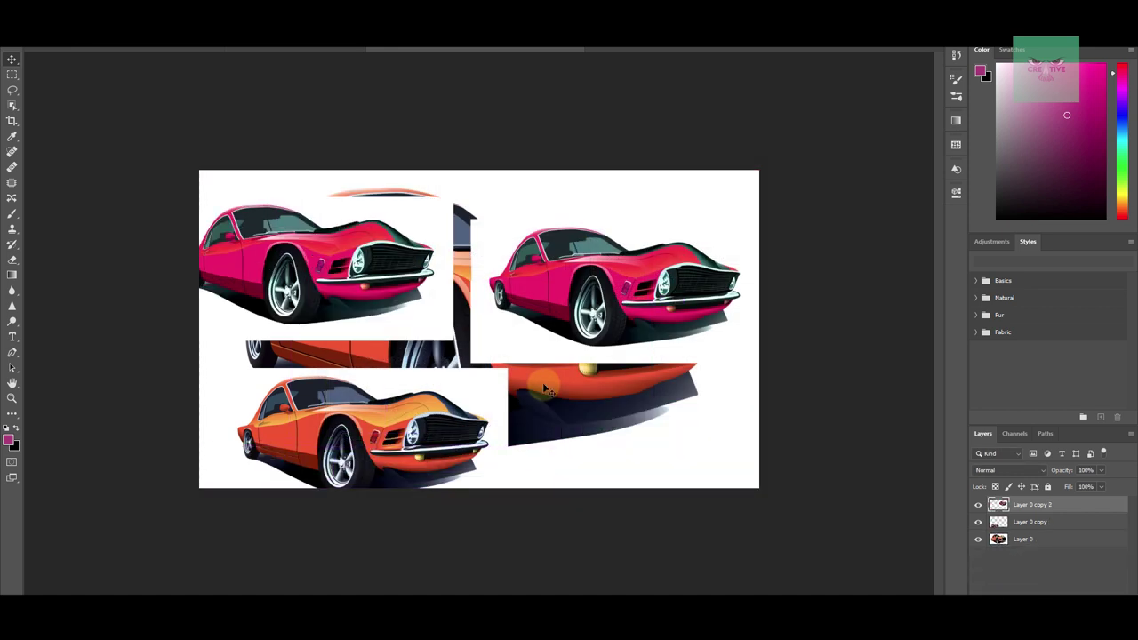
key(ctrl+z)
key(ctrl+z)
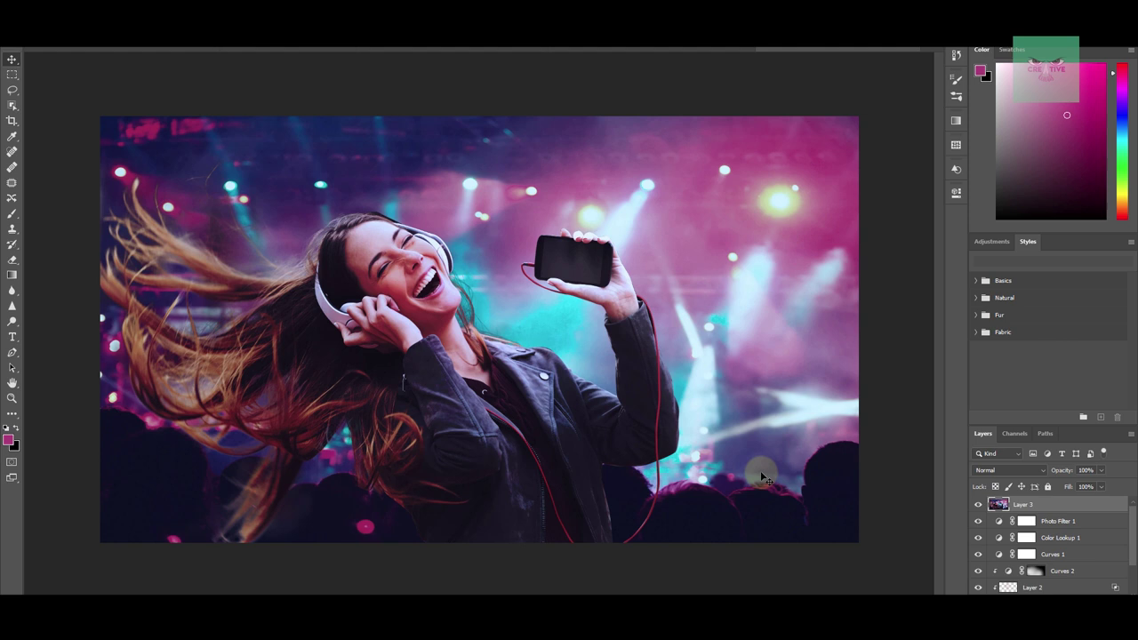
- Select the layers from Photo Filter 1 down to Layer 1 and convert them into a smart object
scroll(1058, 578, down, 3)
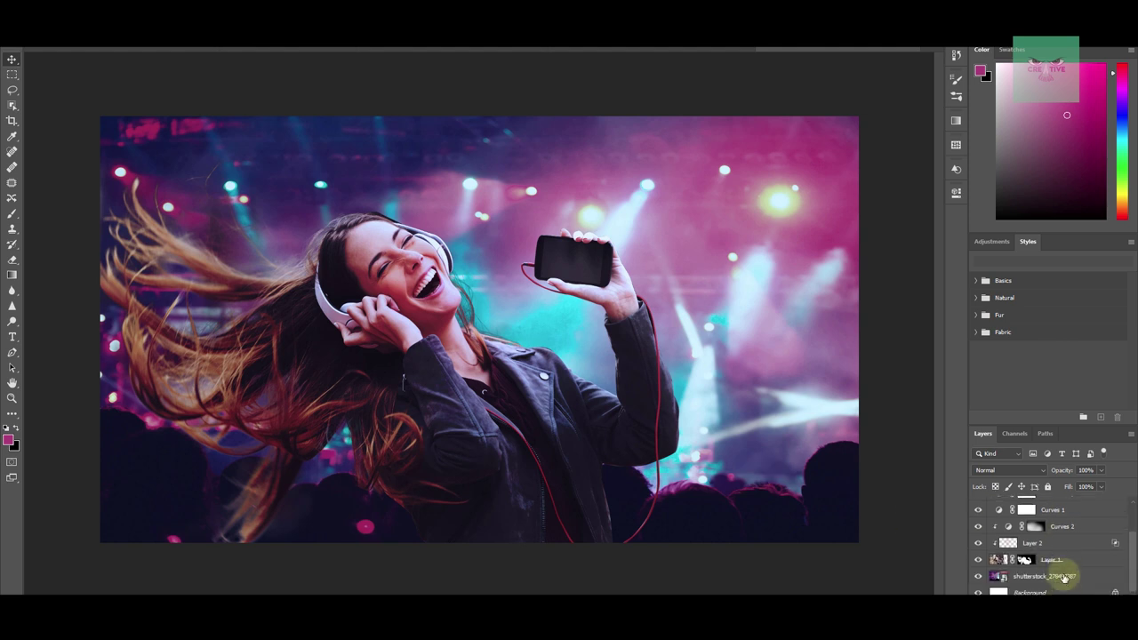
scroll(1058, 560, up, 3)
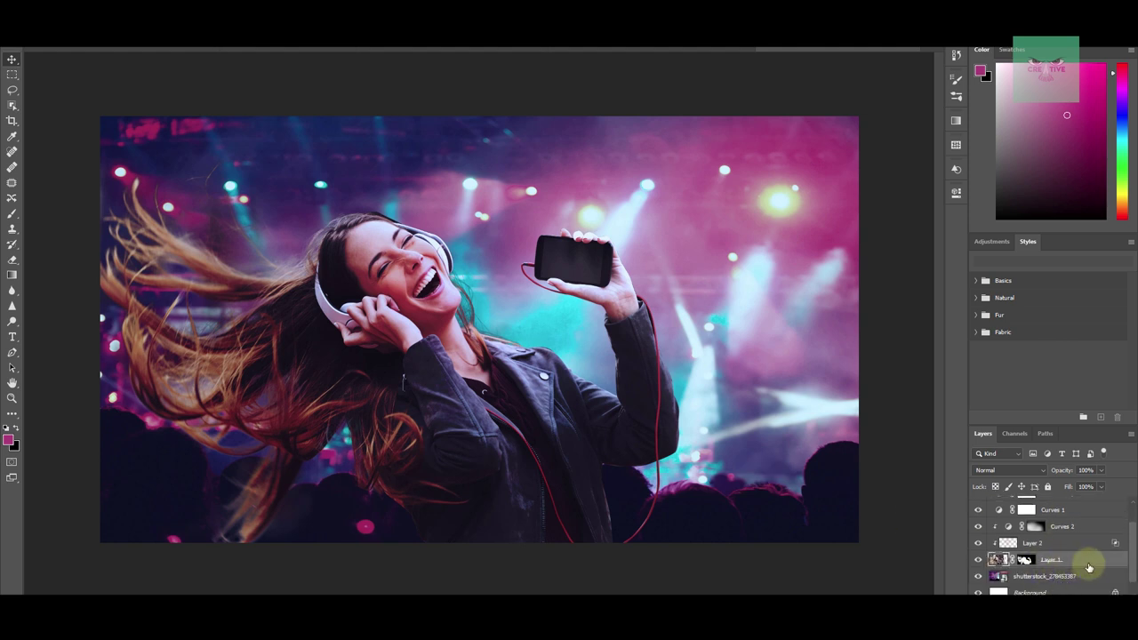
click(1067, 519)
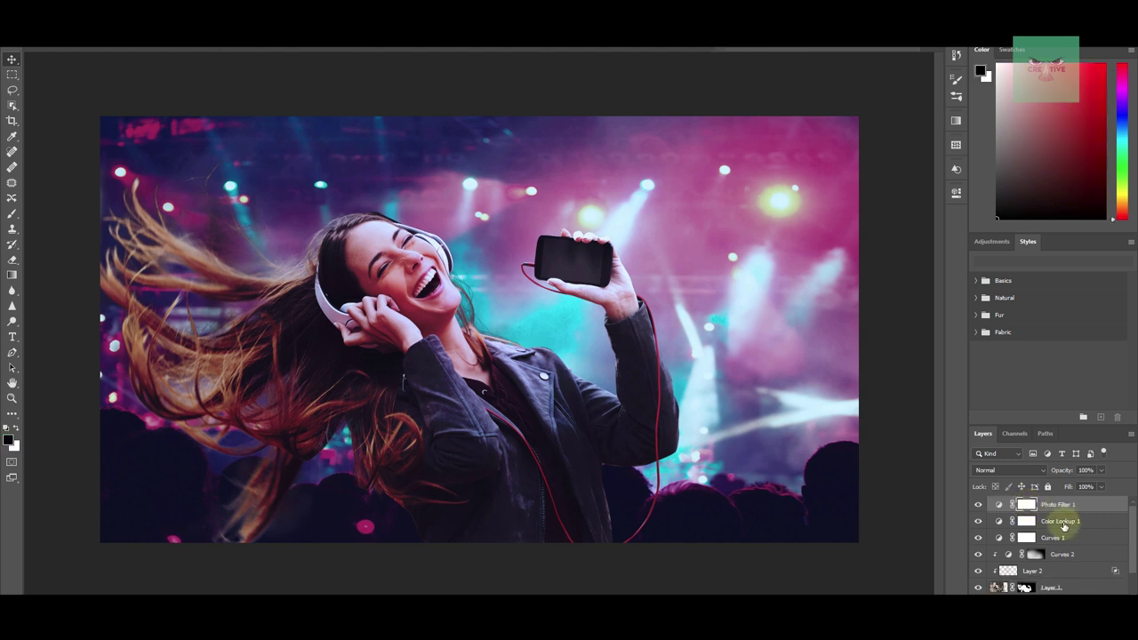
scroll(1071, 576, down, 1)
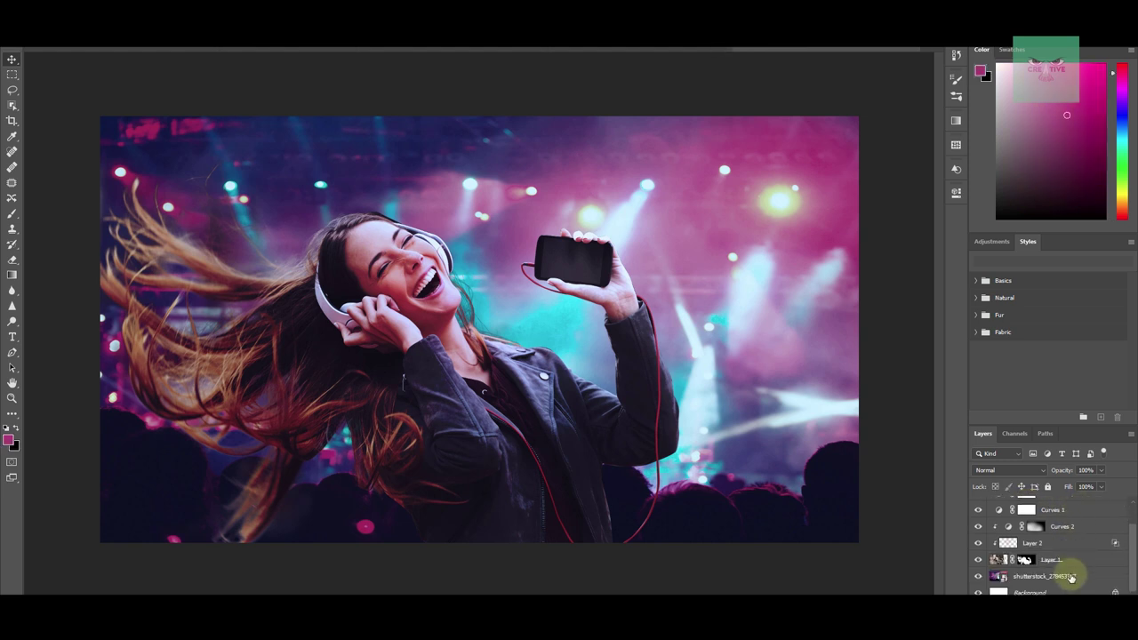
shift+click(1067, 560)
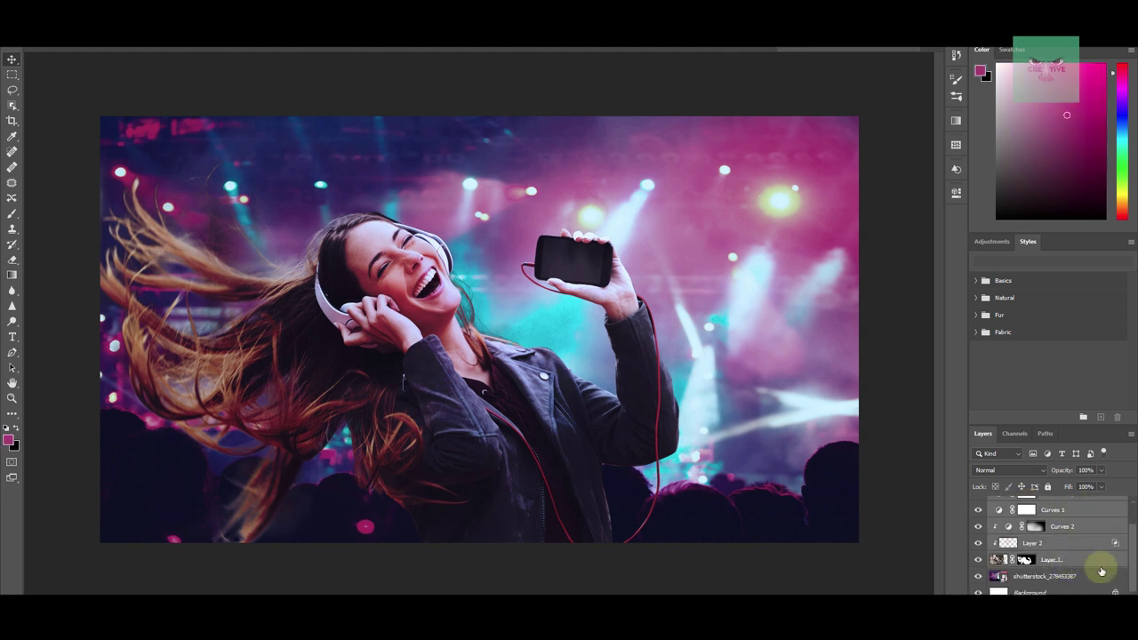
right_click(1095, 525)
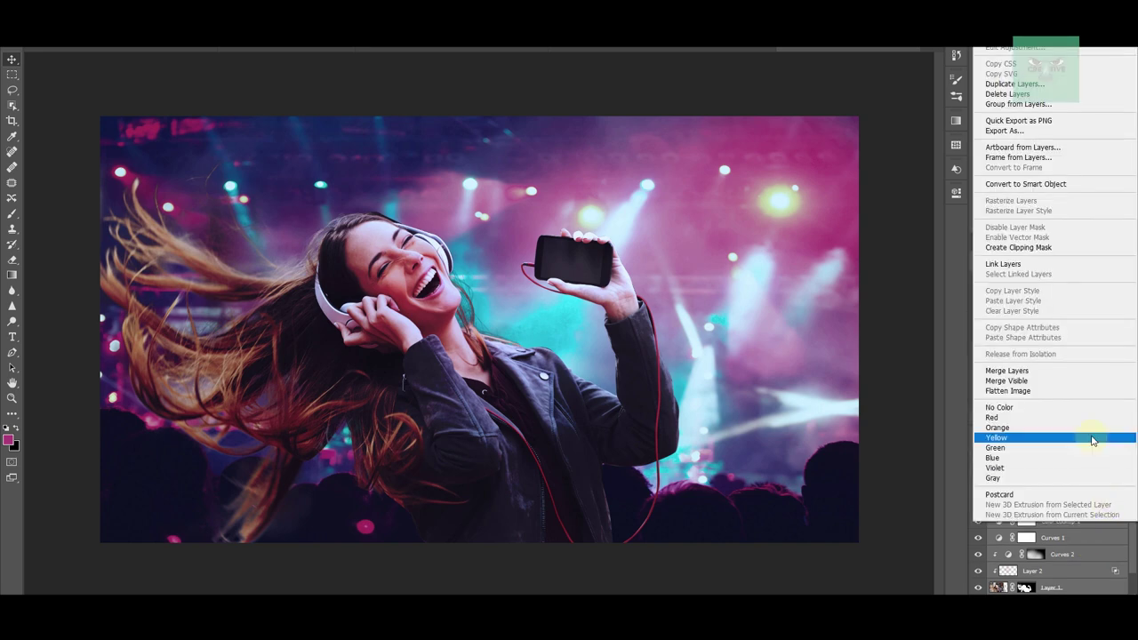
click(1054, 183)
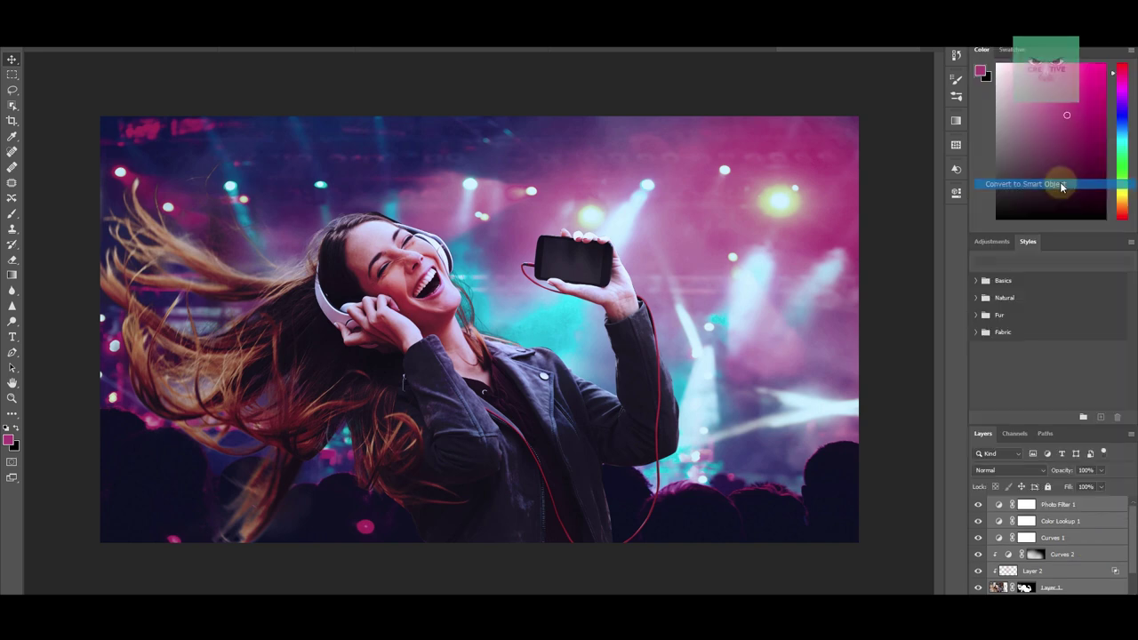
- Toggle the new smart object's visibility off and on to compare the image
click(1022, 566)
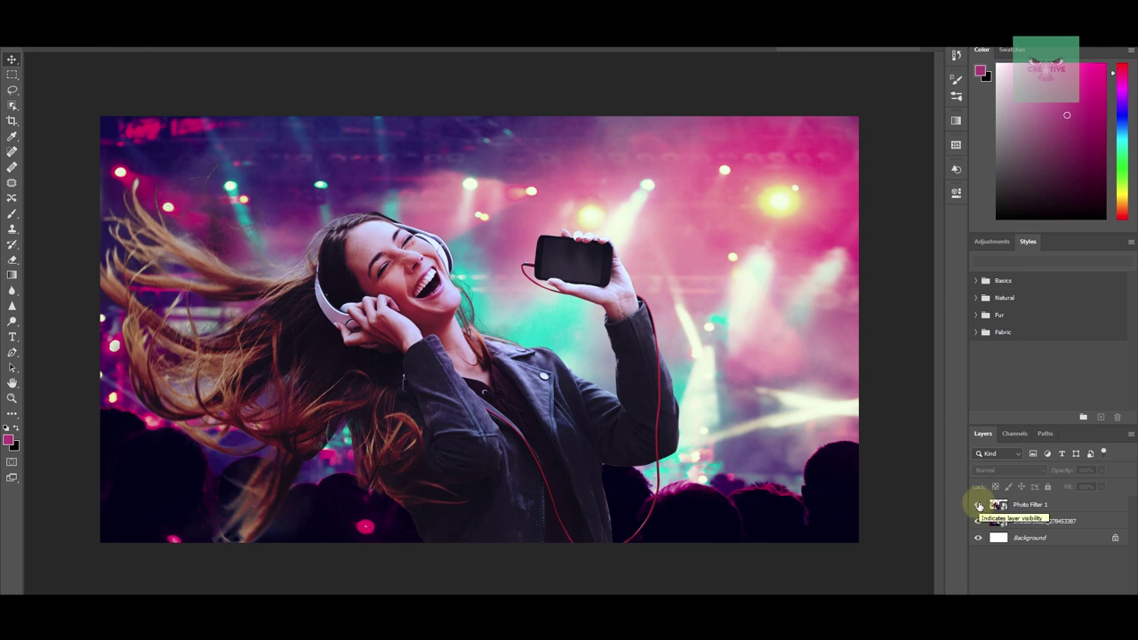
click(979, 504)
click(978, 505)
click(978, 505)
click(978, 505)
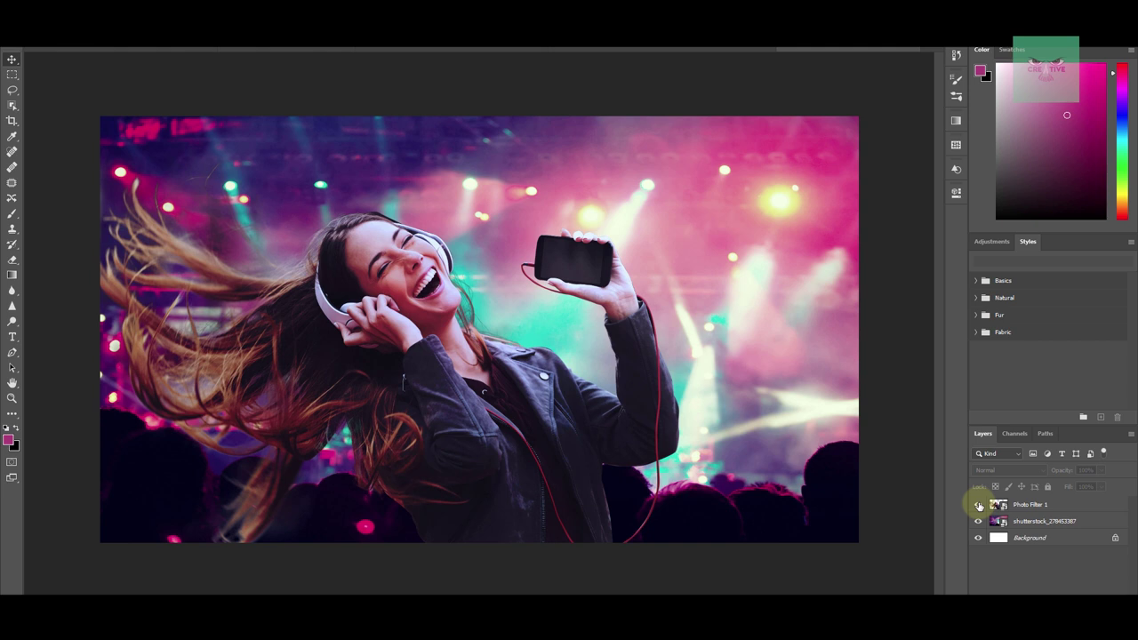
- Convert the Photo Filter 1 smart object back to layers, expand the group, and toggle its visibility
click(1027, 504)
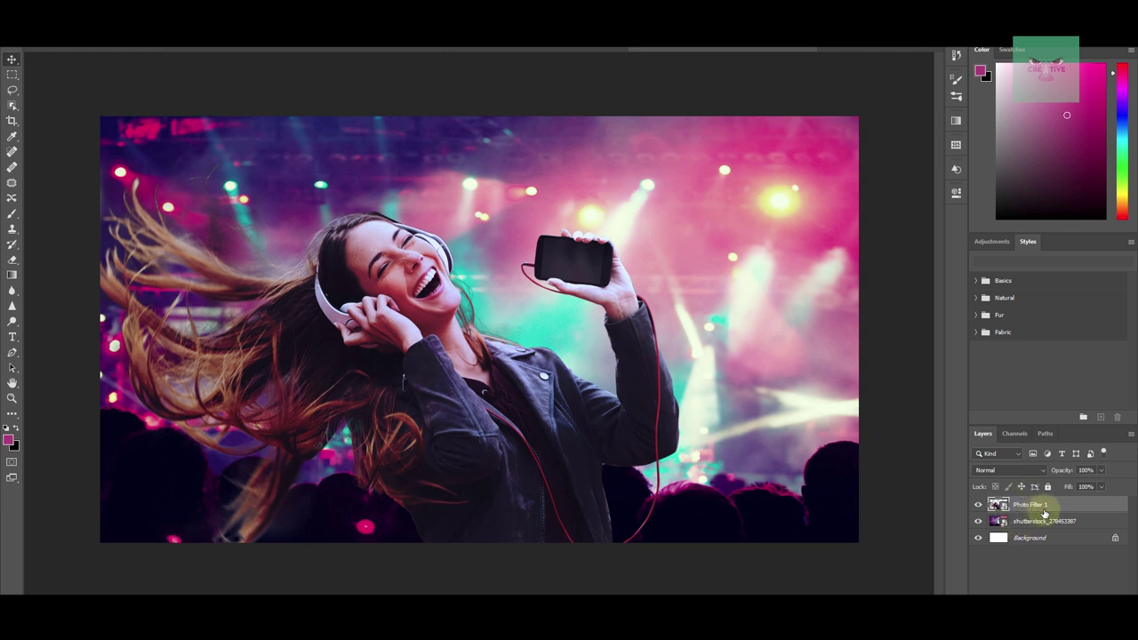
right_click(1079, 508)
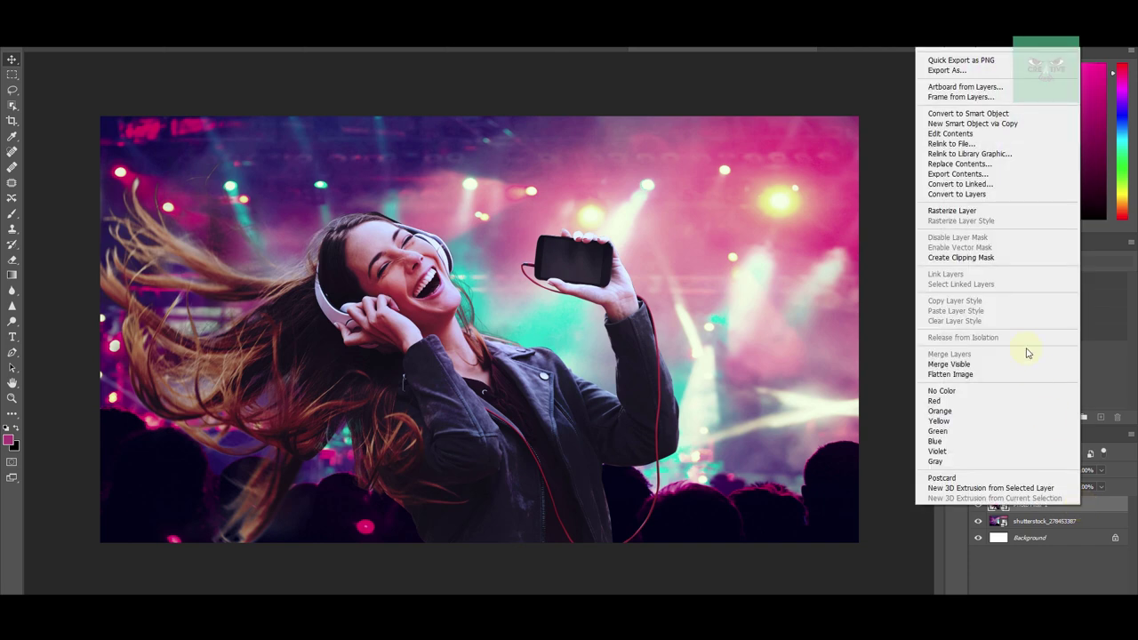
click(985, 194)
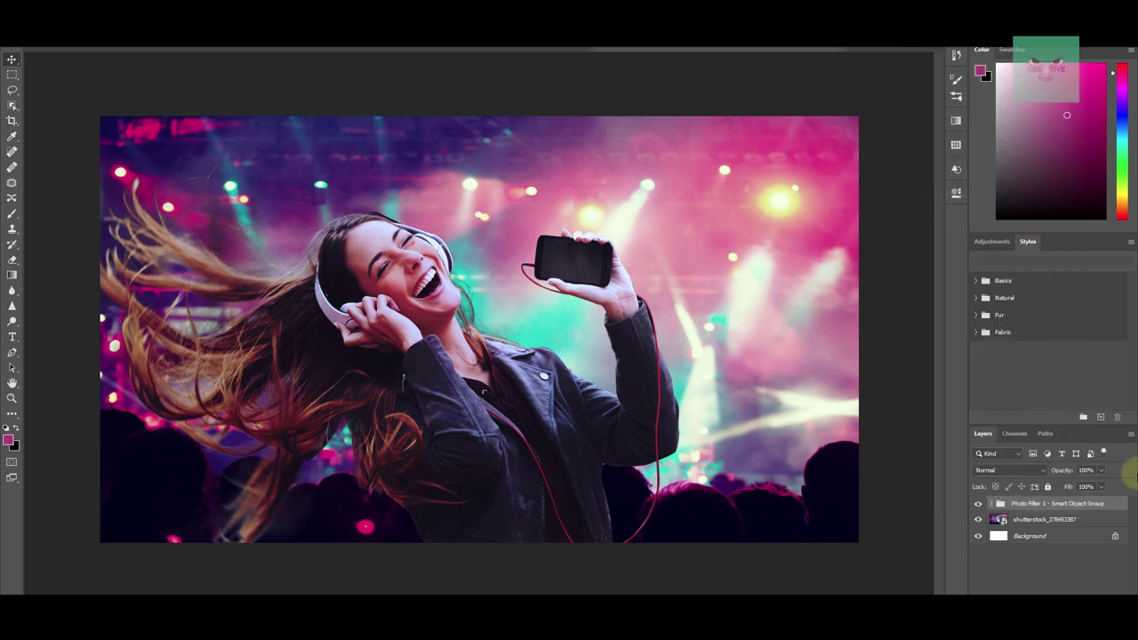
click(992, 504)
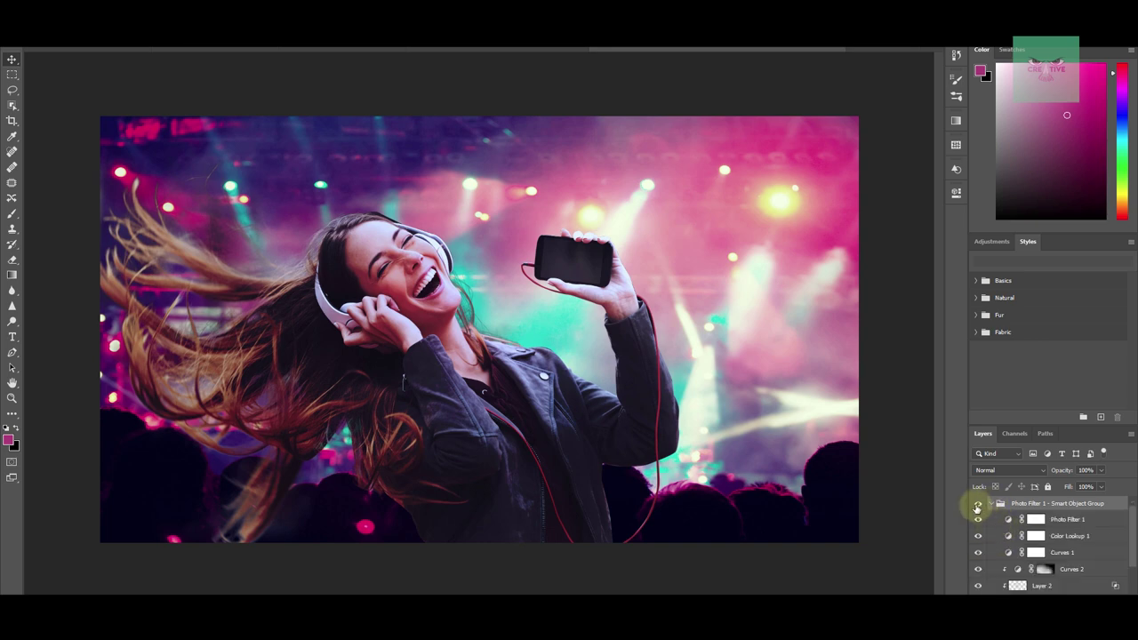
click(977, 505)
click(977, 505)
click(977, 505)
click(976, 505)
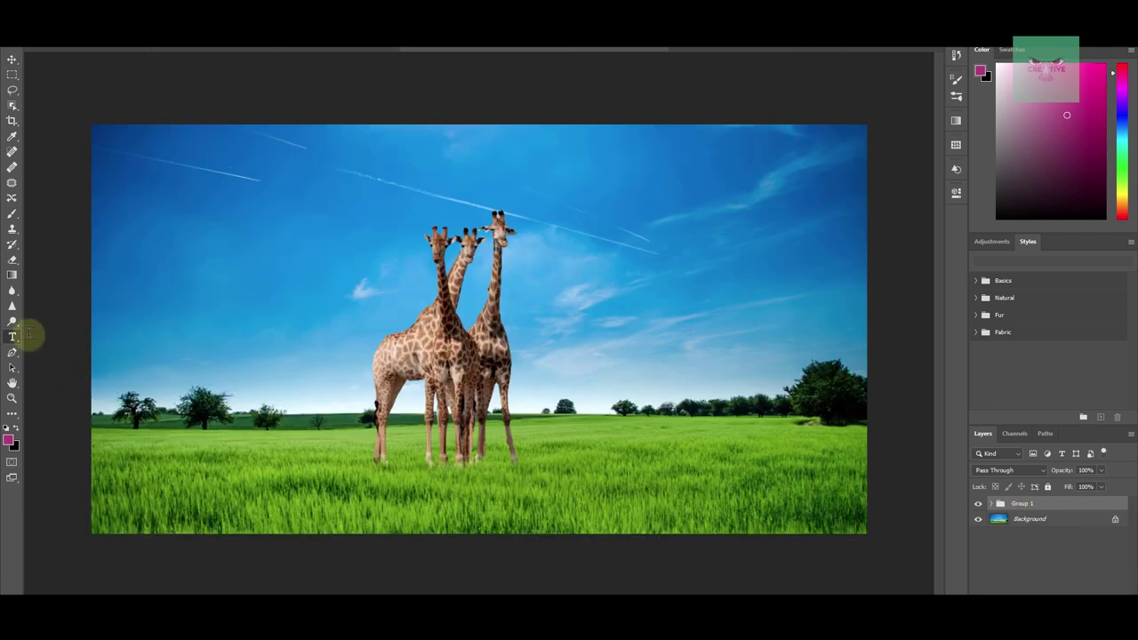
- Type 'Wild Life' on the sky and enlarge it across the sky
click(284, 274)
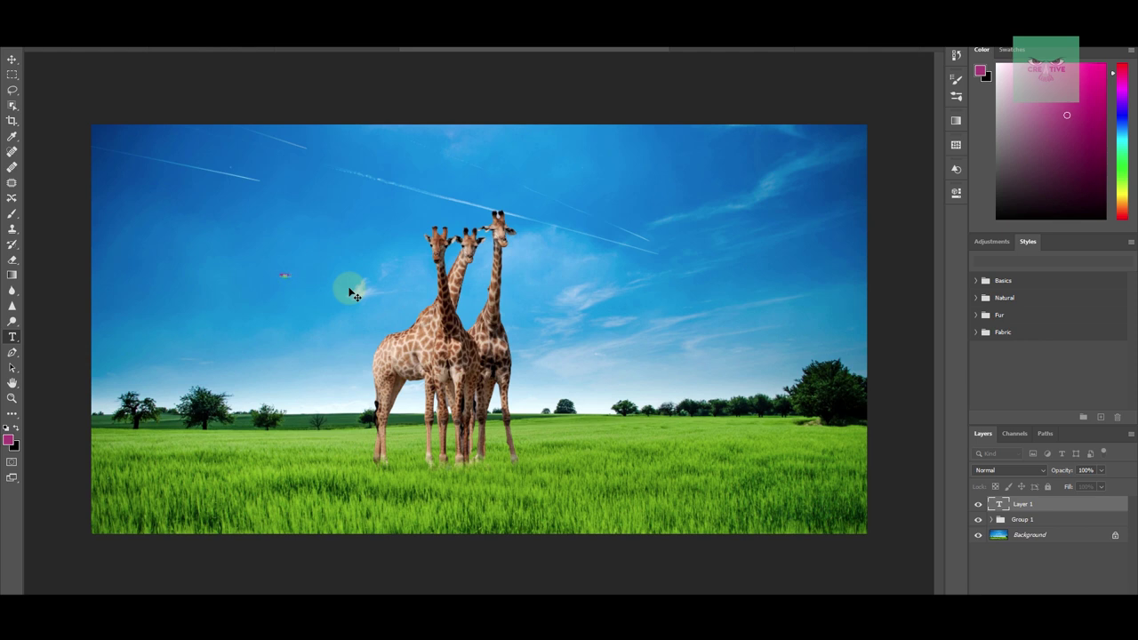
text(Wild Life)
click(11, 58)
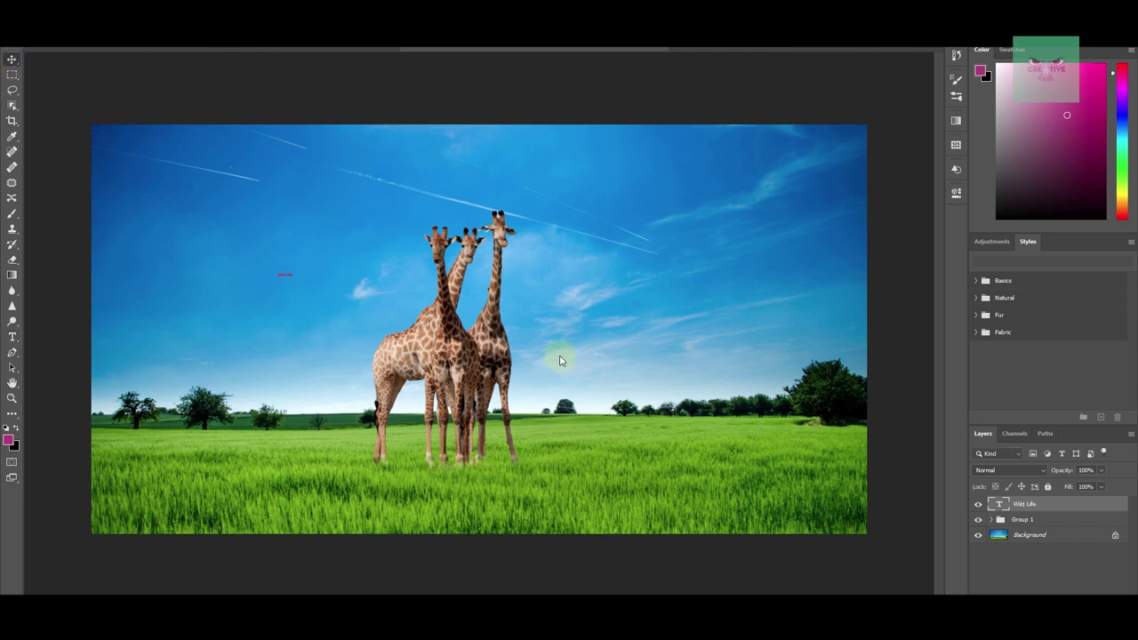
click(293, 275)
drag(292, 271, 761, 163)
drag(593, 224, 531, 276)
- Fill the Wild Life text with white, move it behind the giraffes, and Alt-drag a copy lower
key(d)
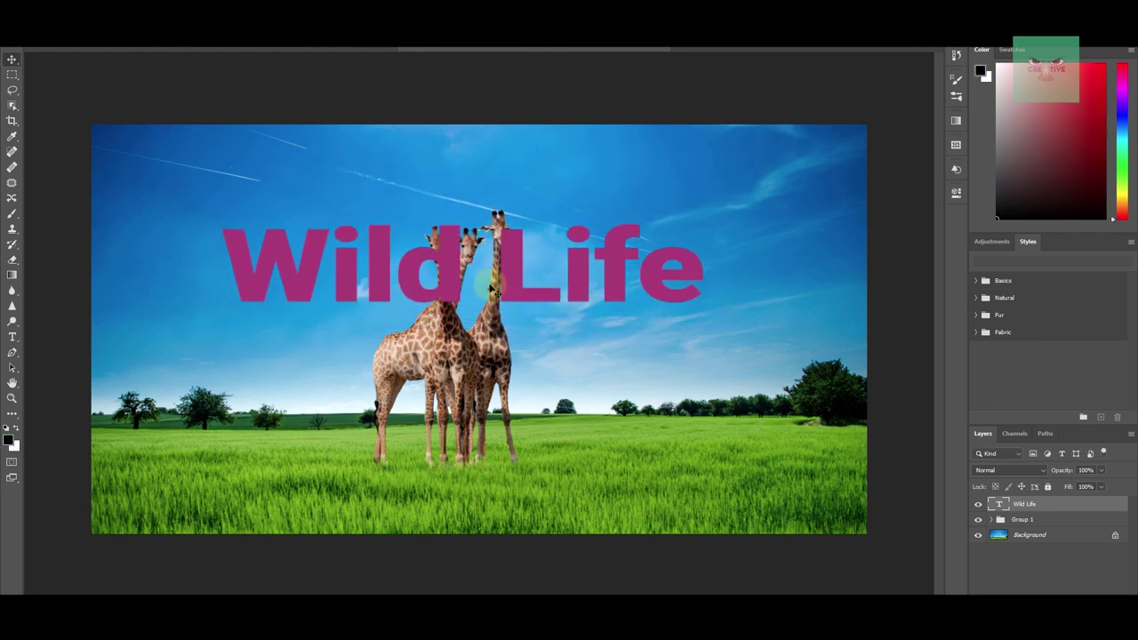
key(ctrl+BackSpace)
key(ctrl+bracketleft)
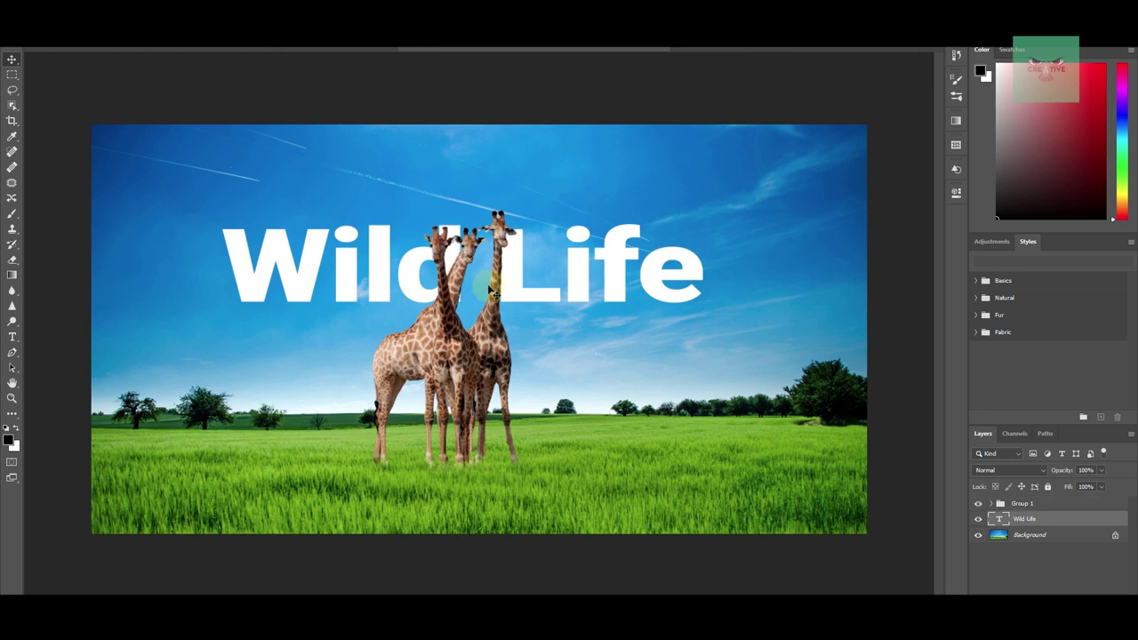
drag(546, 280, 545, 241)
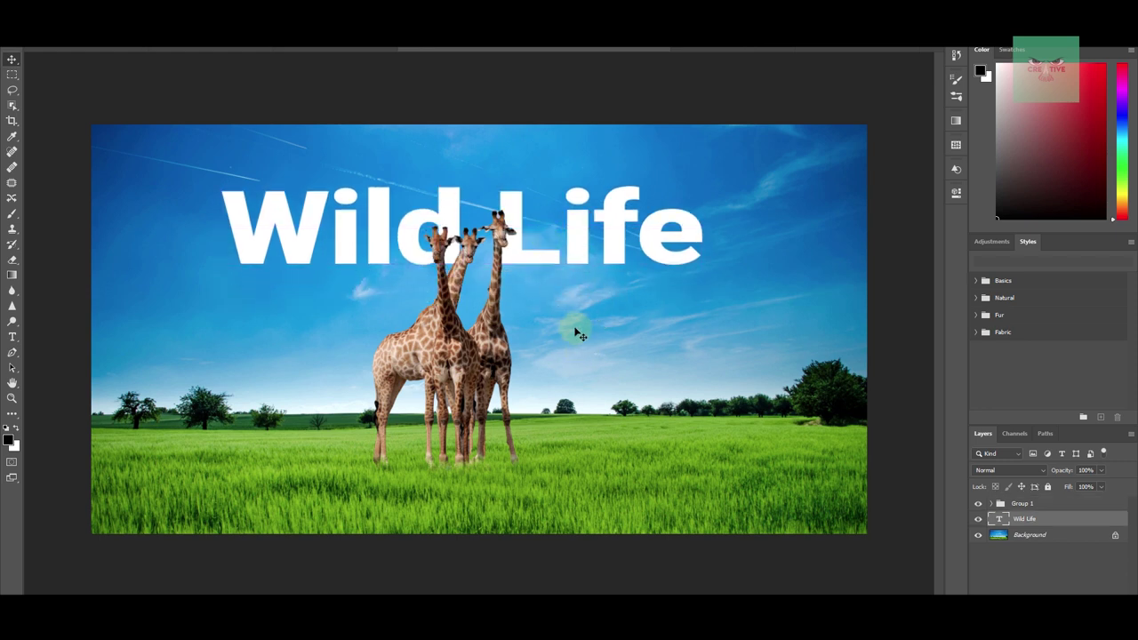
click(561, 262)
drag(561, 262, 562, 267)
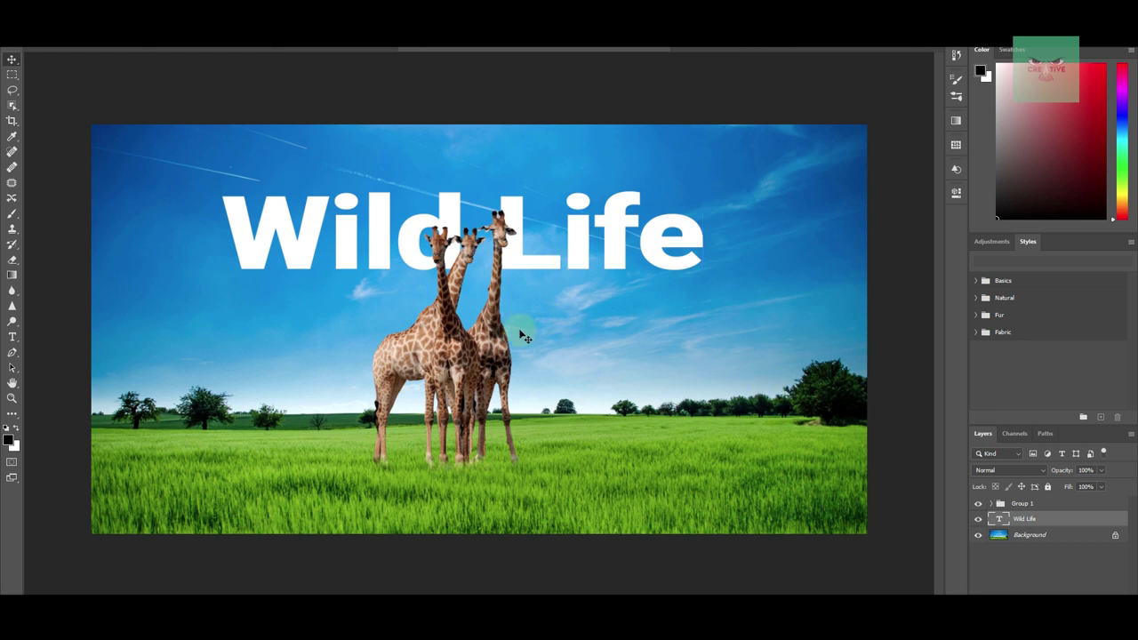
alt+drag(381, 241, 360, 378)
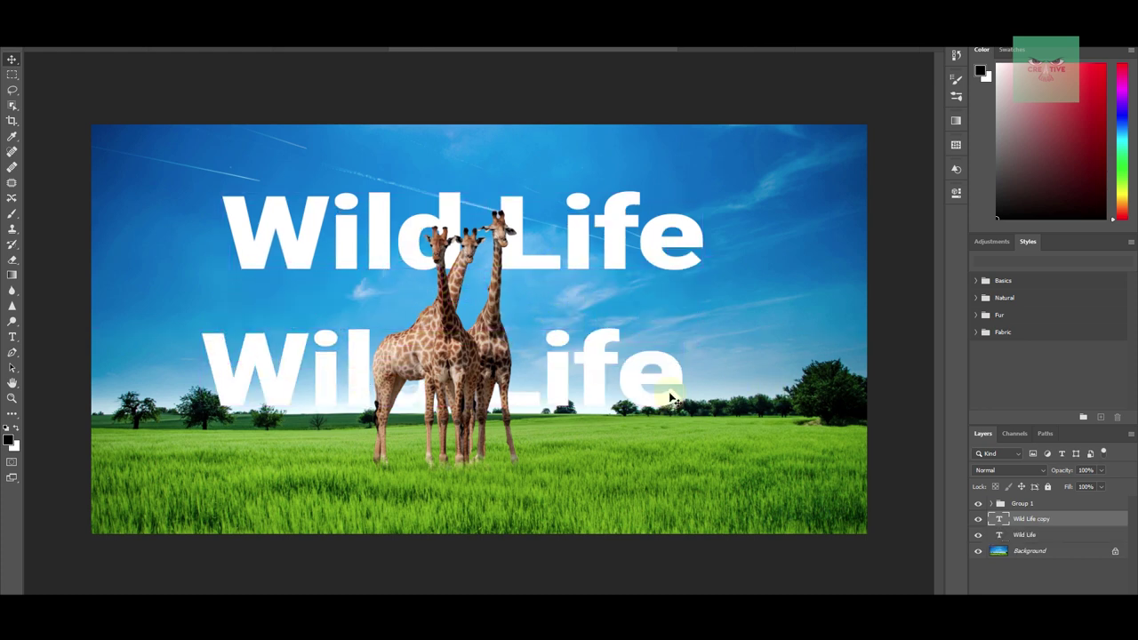
- Rotate the duplicate Wild Life text about -25° and shrink it
key(ctrl+t)
drag(719, 310, 555, 228)
drag(591, 198, 358, 326)
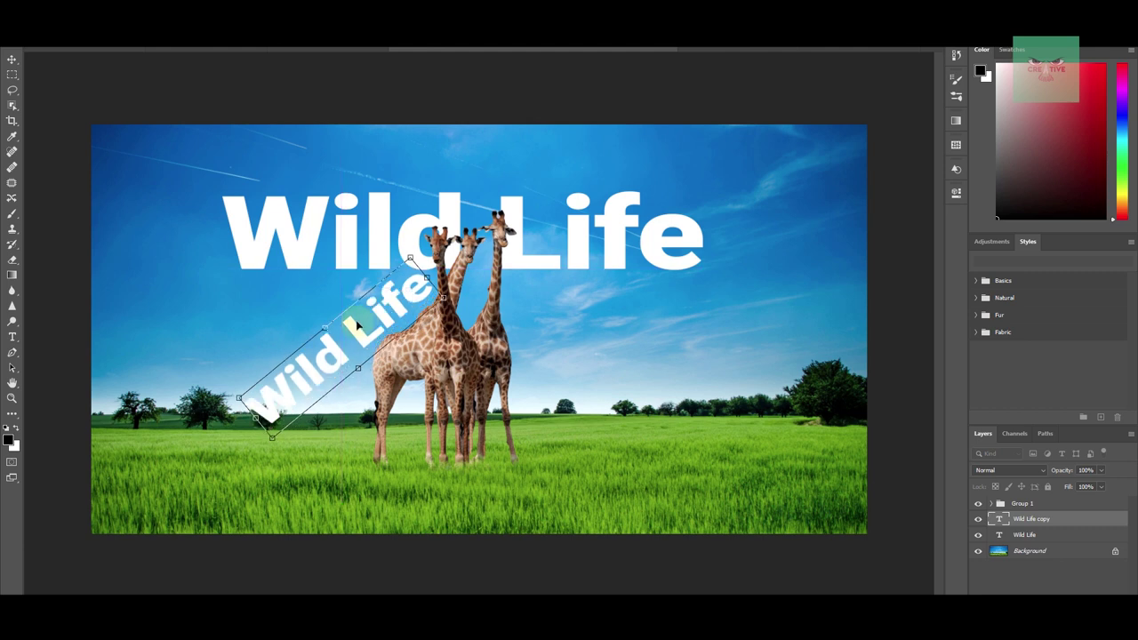
key(Return)
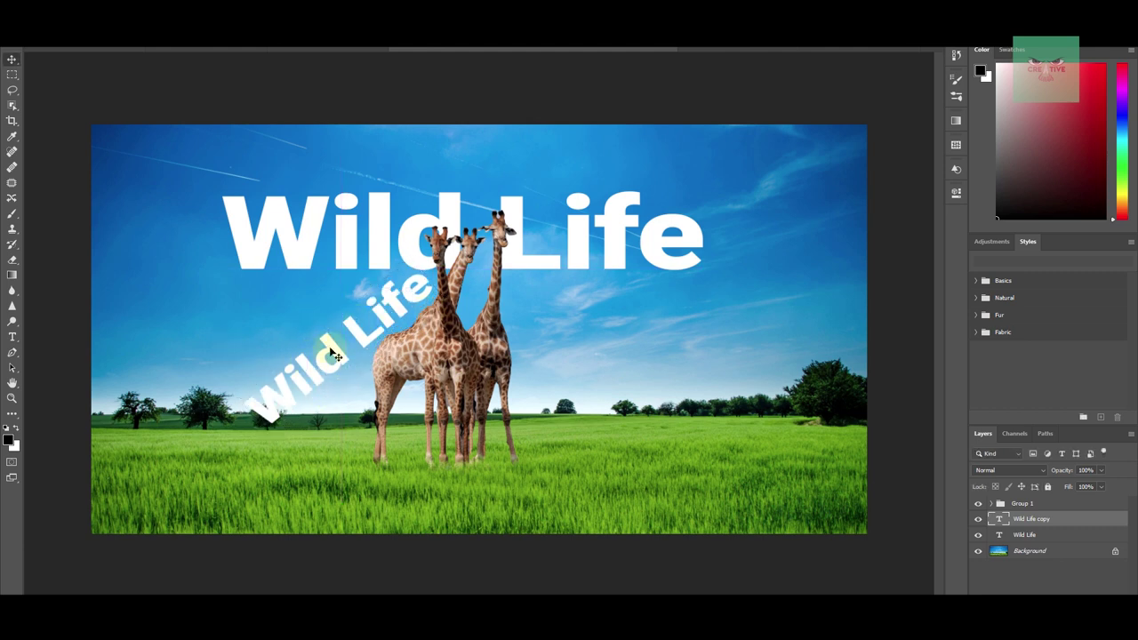
- Open the copy's Properties to edit its angle, and move the straightened copy up-left
key(ctrl+t)
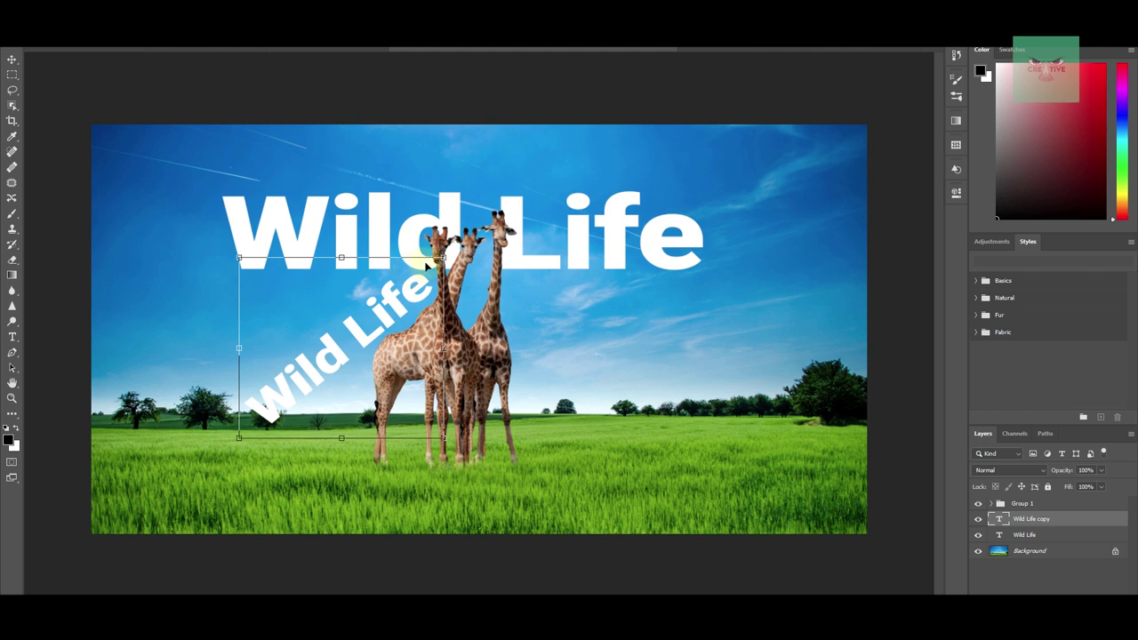
click(958, 193)
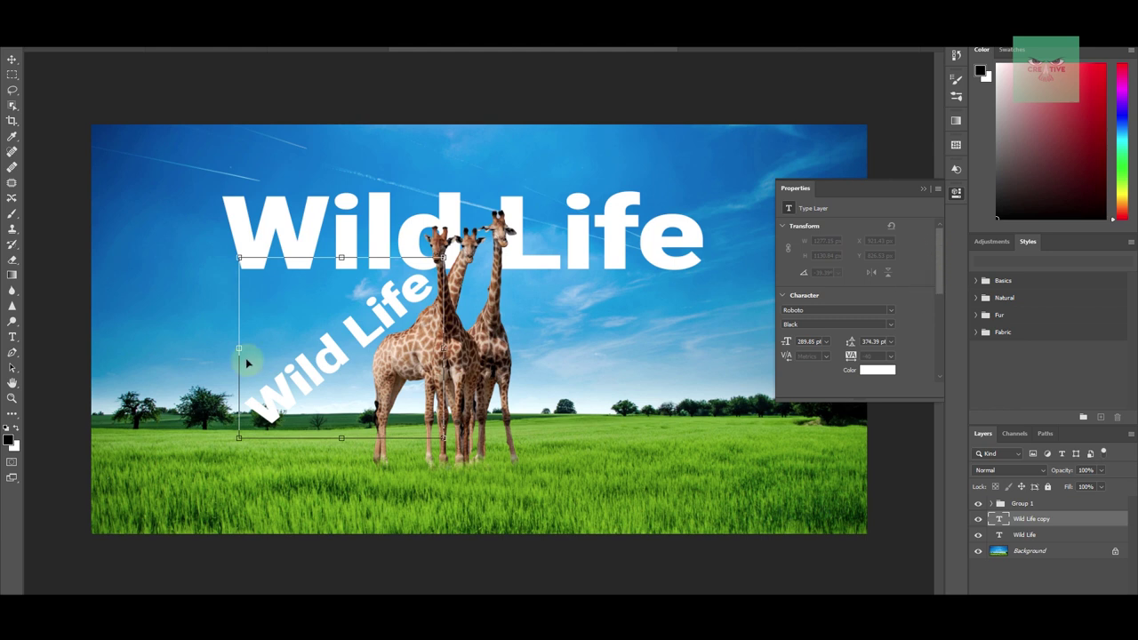
key(ctrl+h)
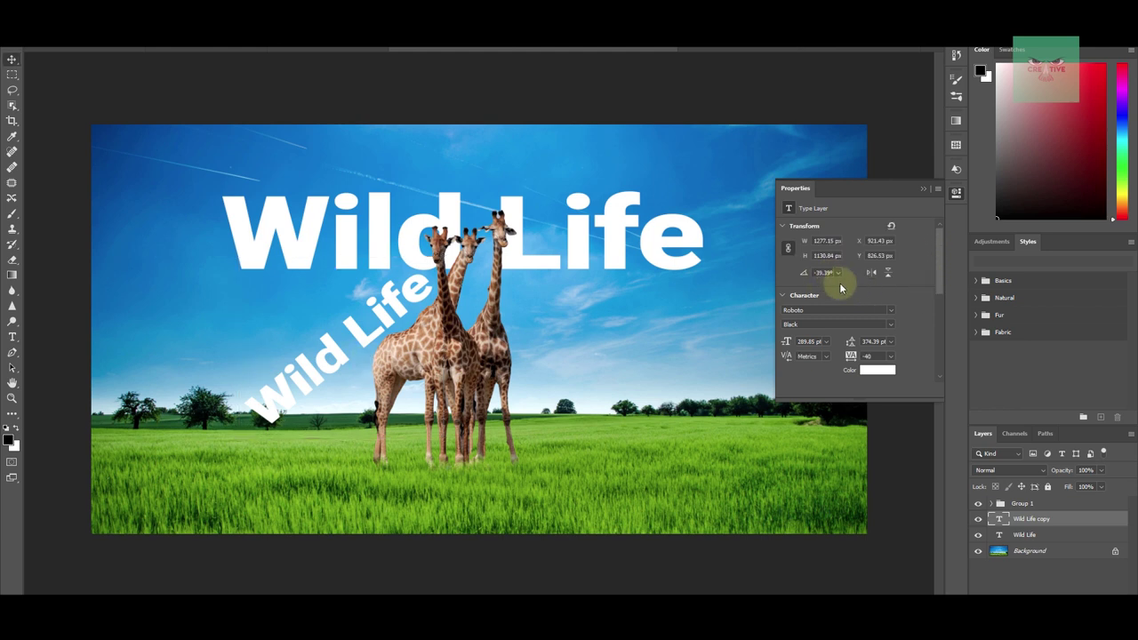
click(830, 273)
click(828, 273)
drag(305, 361, 240, 322)
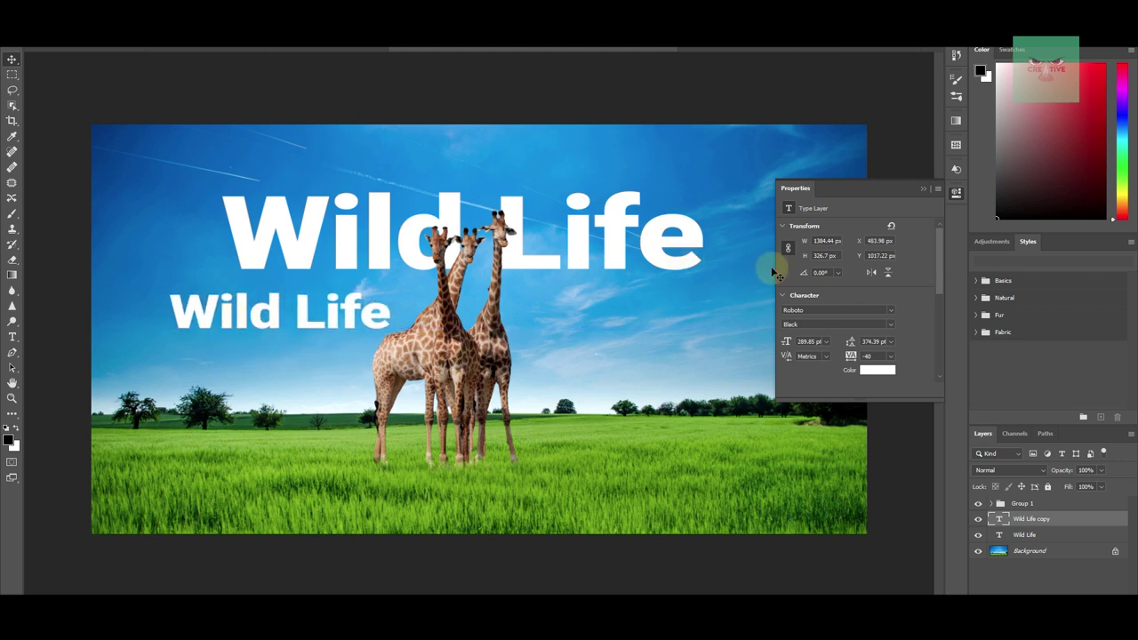
- Set the copy's angle to -150° then 45°, move it beside the necks, and delete it
click(835, 272)
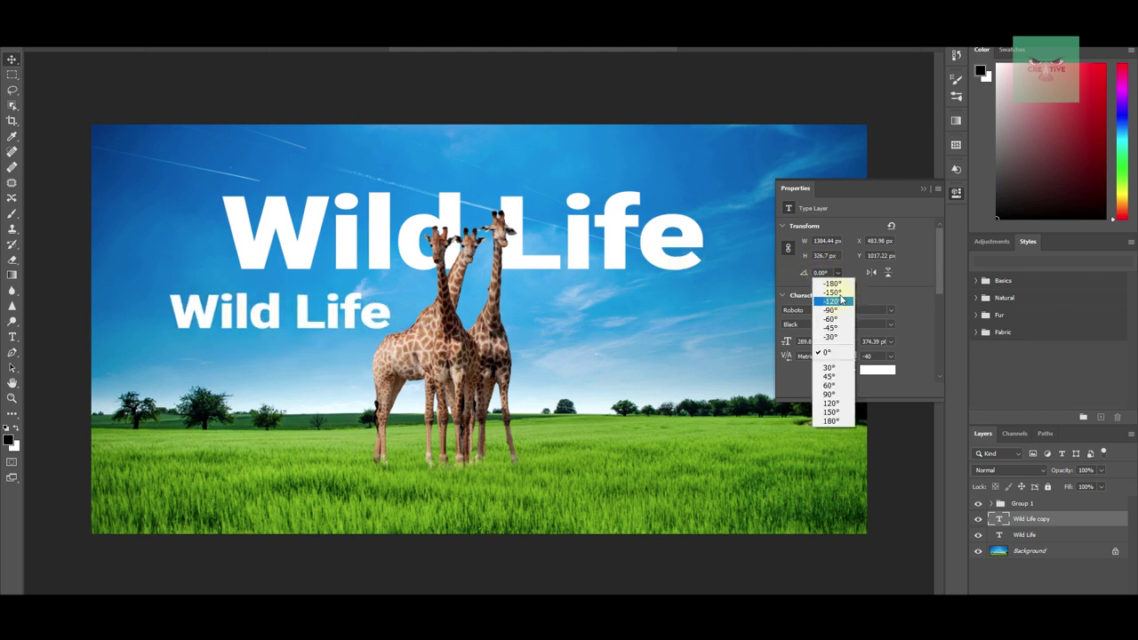
click(833, 292)
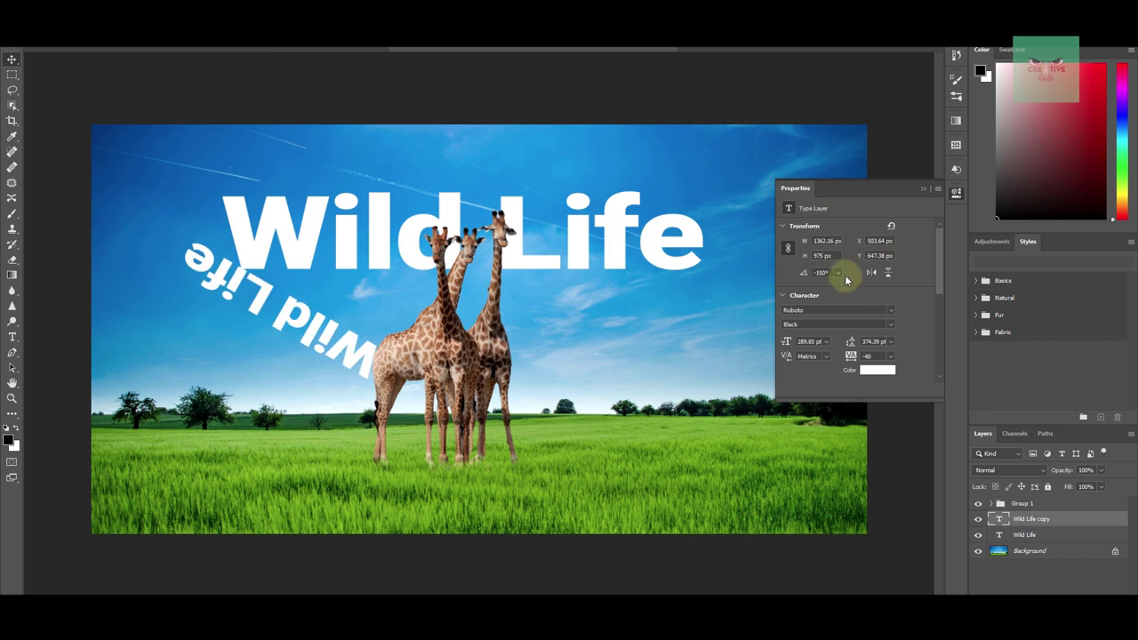
click(838, 272)
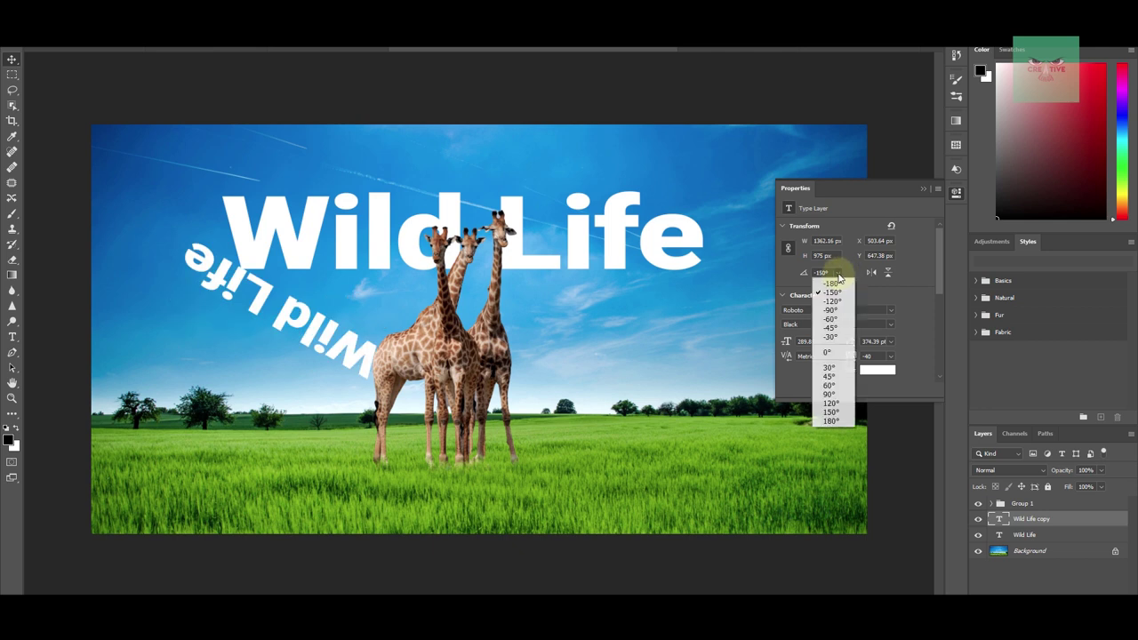
click(827, 376)
drag(330, 340, 411, 504)
key(Delete)
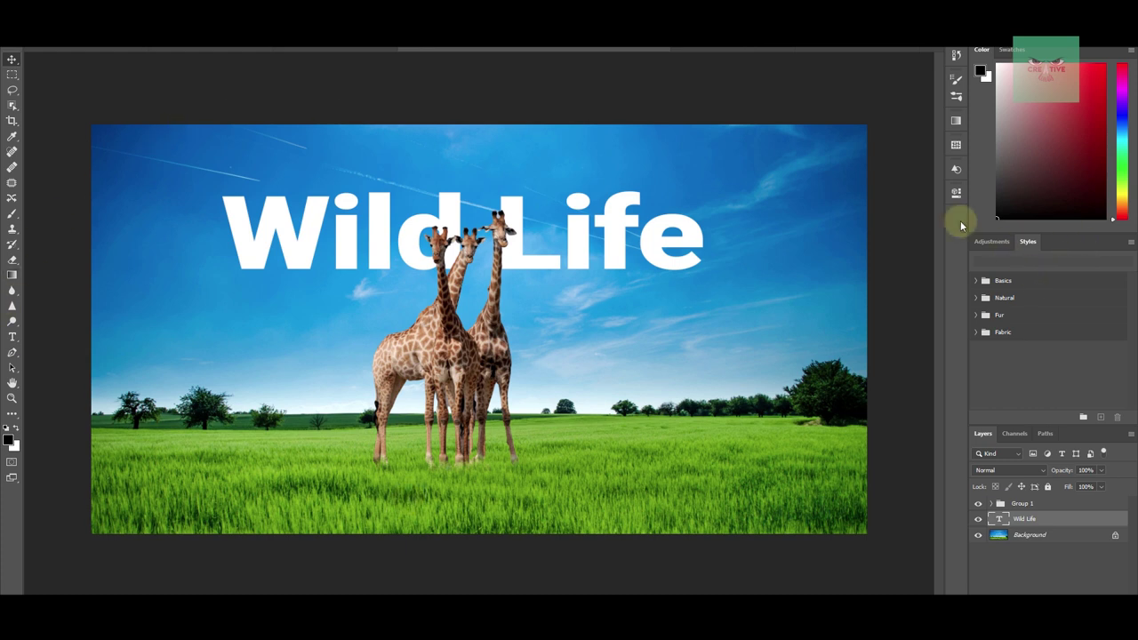
- Browse the Gradients panel, expanding the Basics, Blues, Pinks and Reds preset groups
click(955, 120)
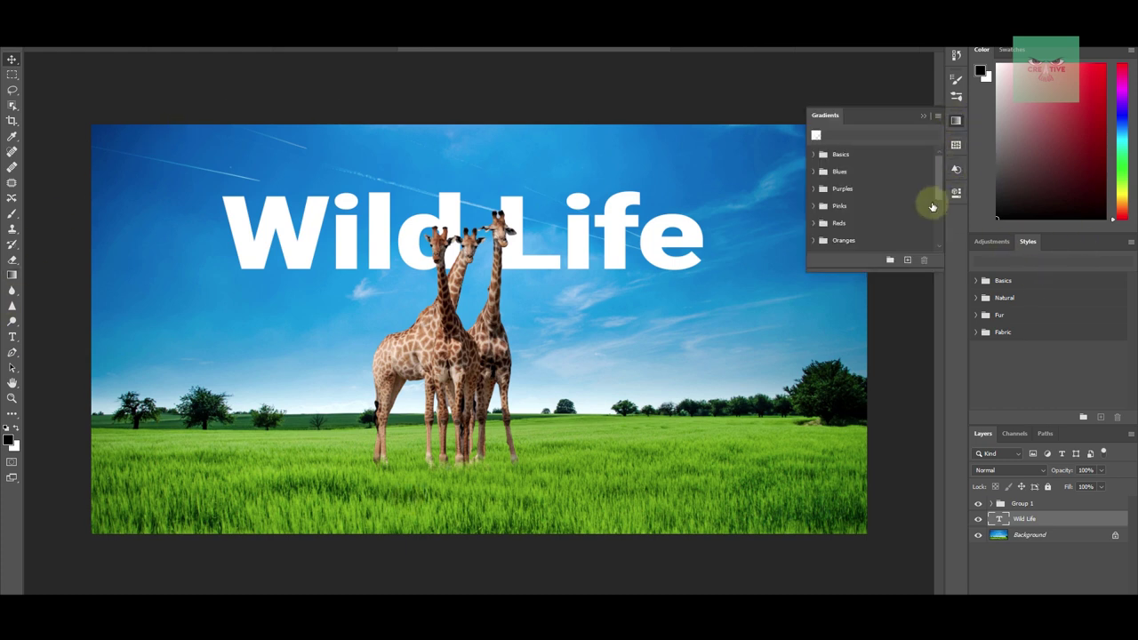
click(817, 155)
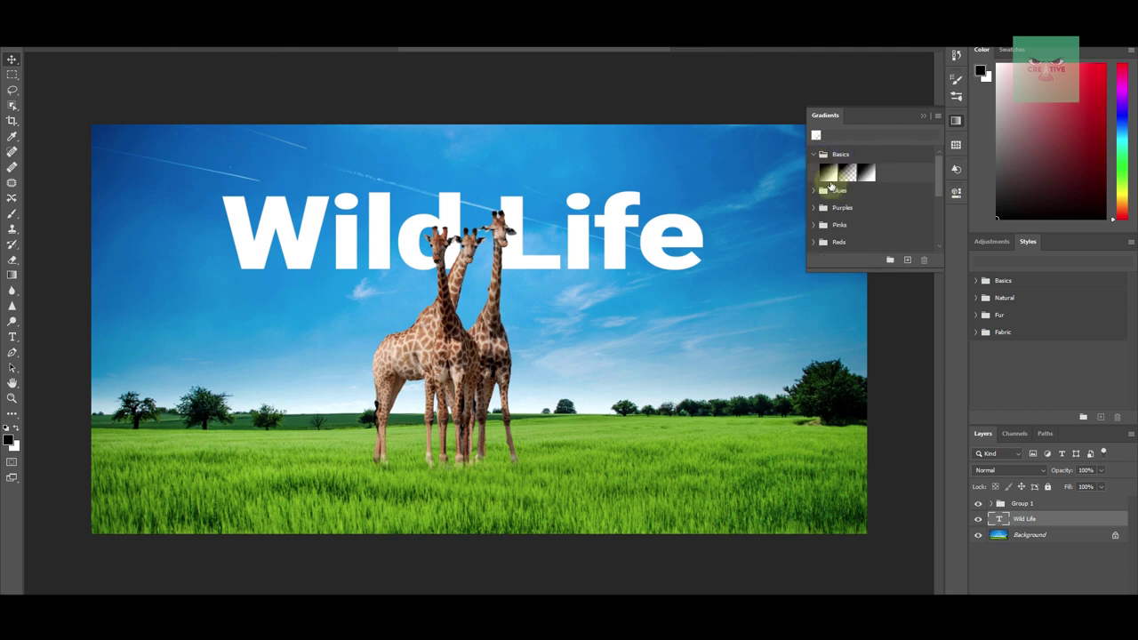
click(821, 194)
scroll(826, 203, down, 2)
scroll(827, 202, down, 2)
click(823, 198)
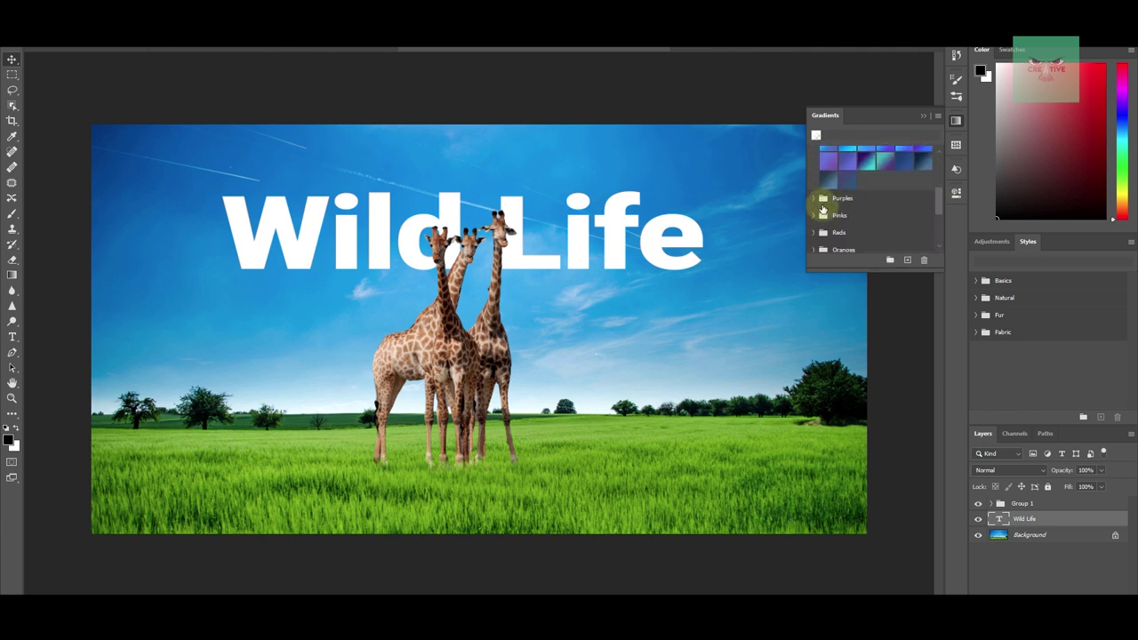
click(824, 216)
scroll(821, 204, down, 2)
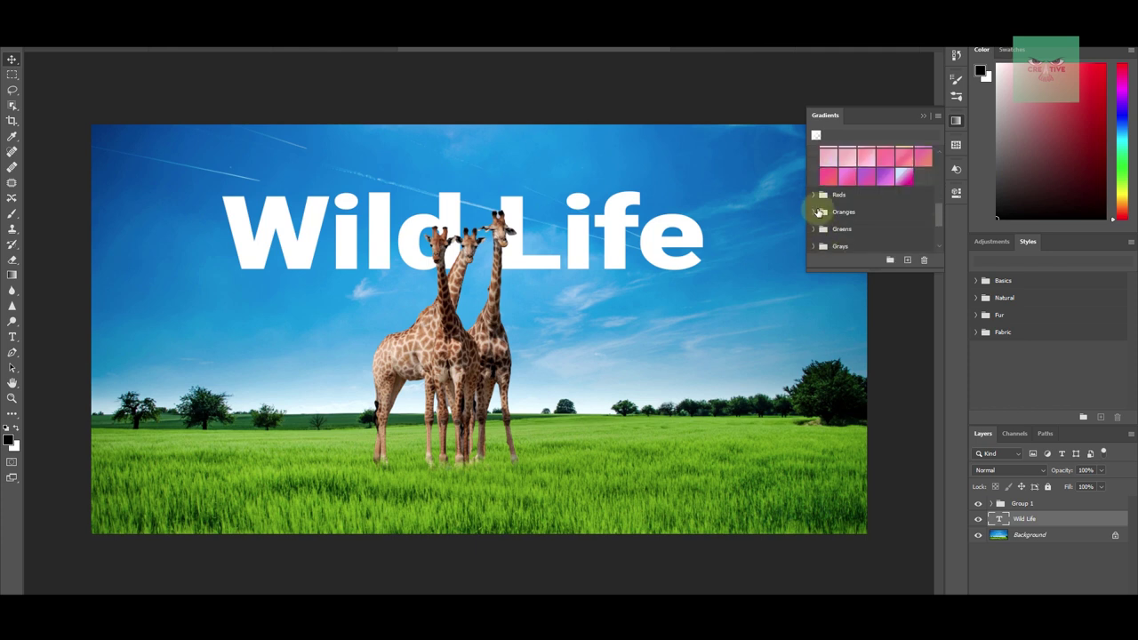
click(818, 198)
scroll(818, 198, up, 10)
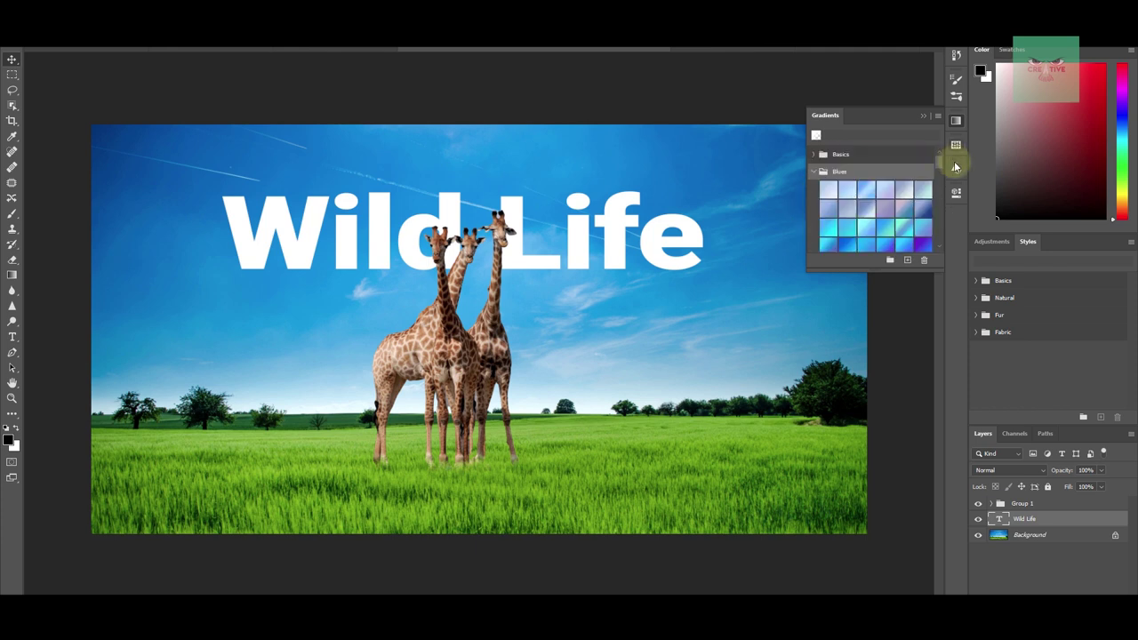
- Open the Patterns panel and expand then collapse the Trees and Grass groups
click(955, 145)
click(815, 180)
click(814, 180)
click(811, 196)
click(812, 196)
- Try grass and yellow-leaf patterns on Wild Life, settling on the darker fern Trees swatch
click(811, 213)
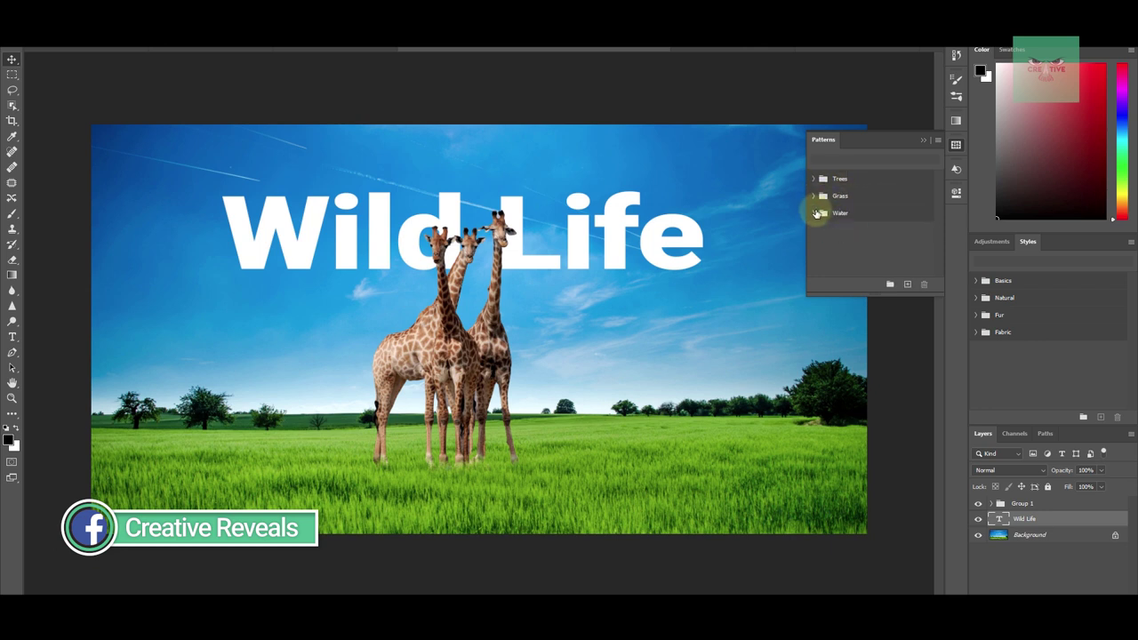
click(815, 195)
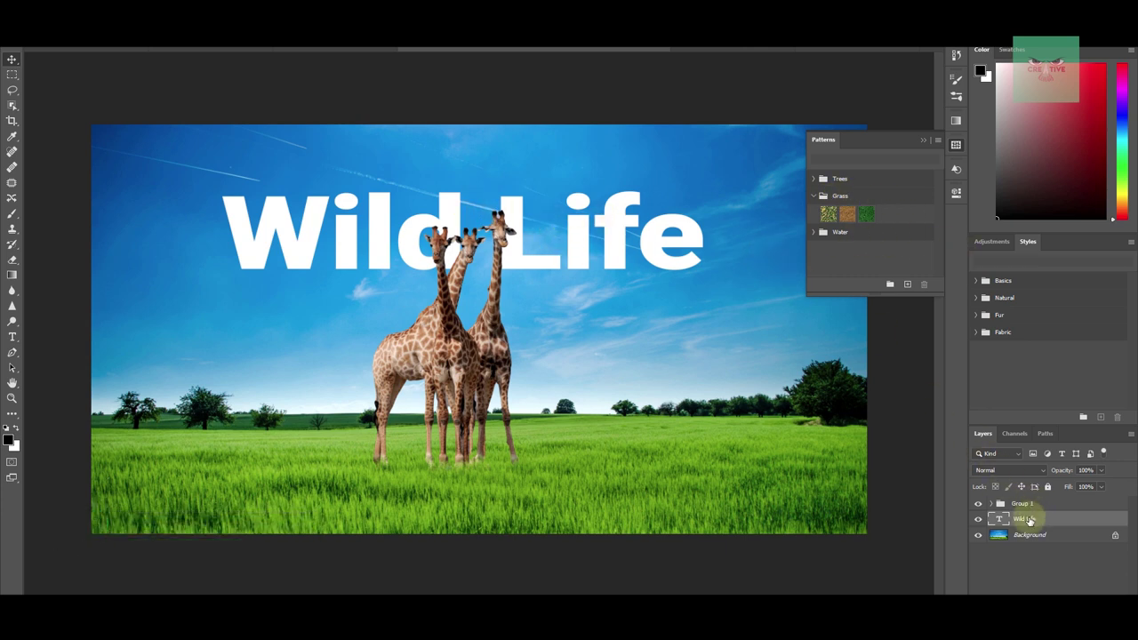
click(865, 213)
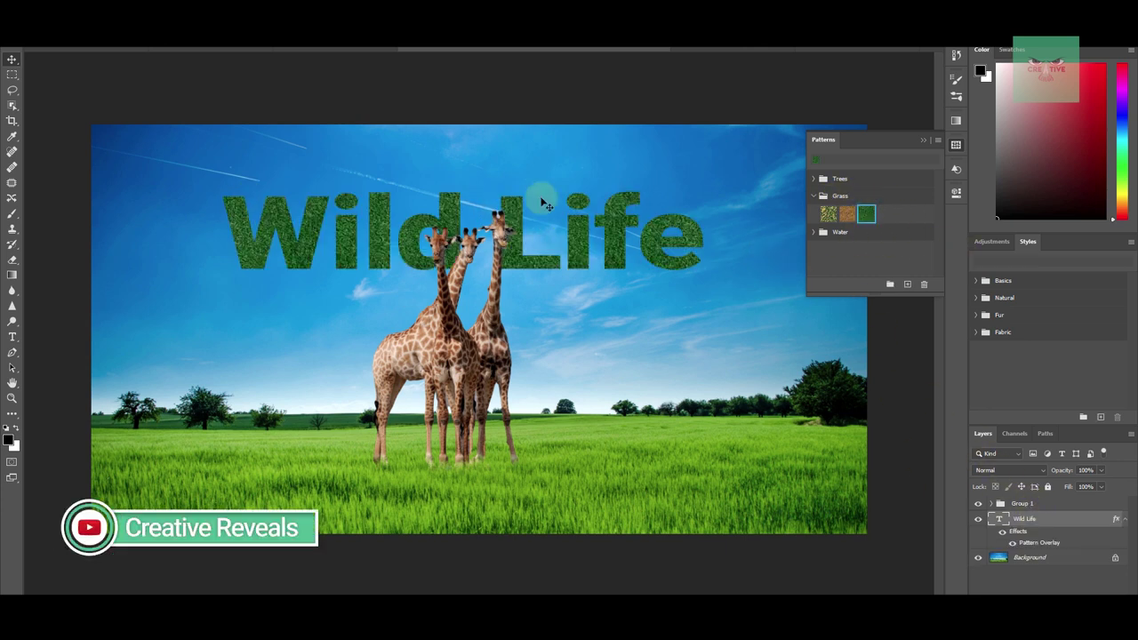
click(828, 213)
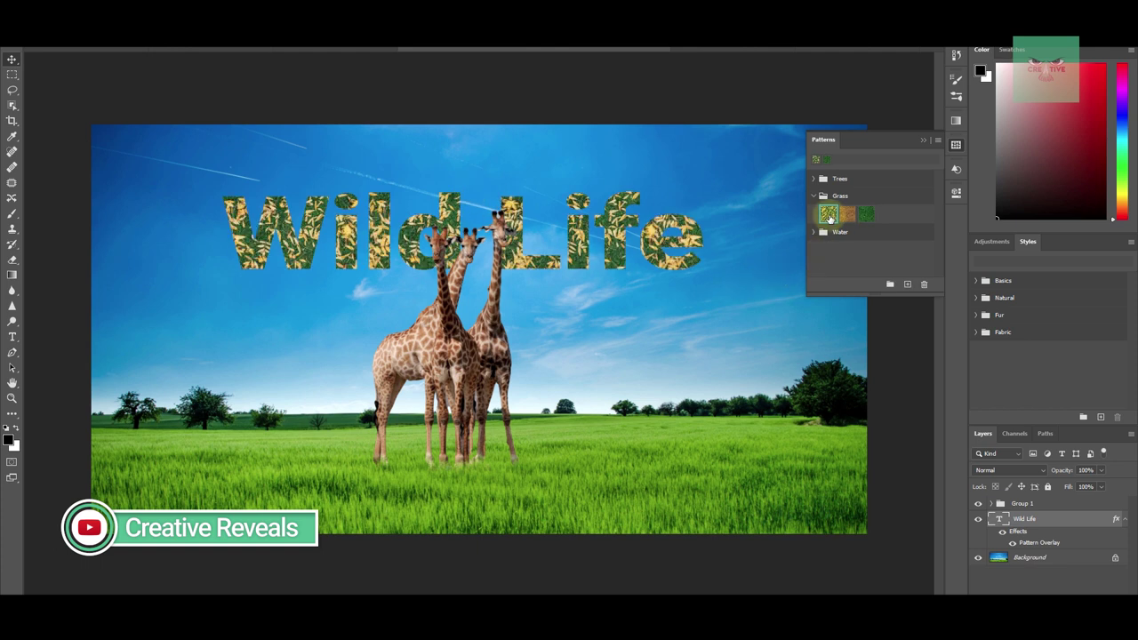
click(811, 179)
click(828, 198)
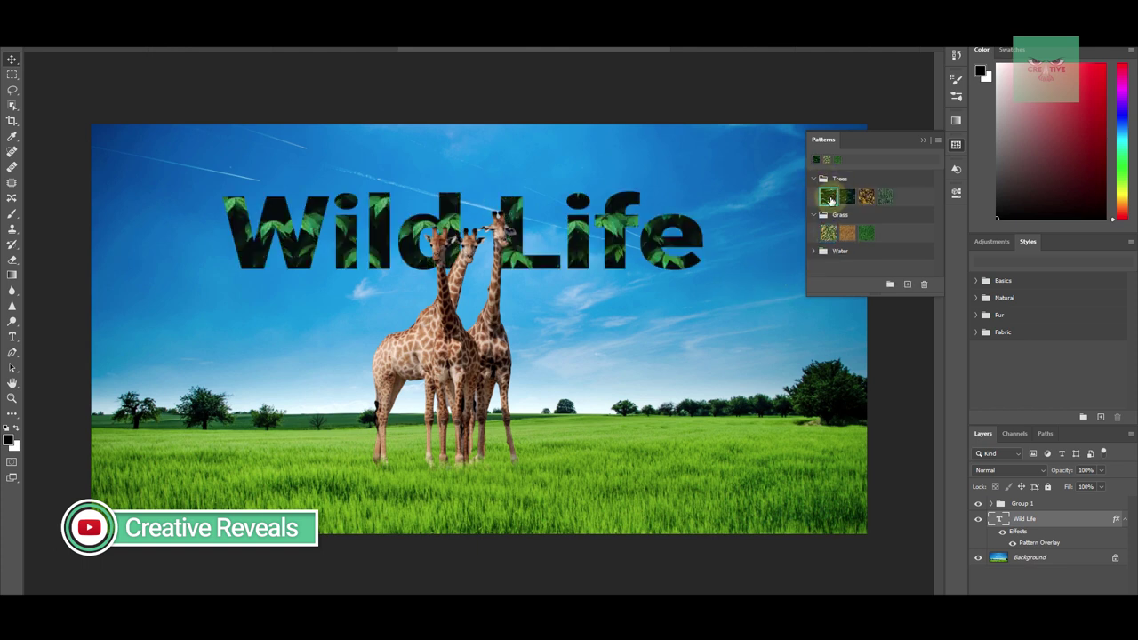
click(848, 199)
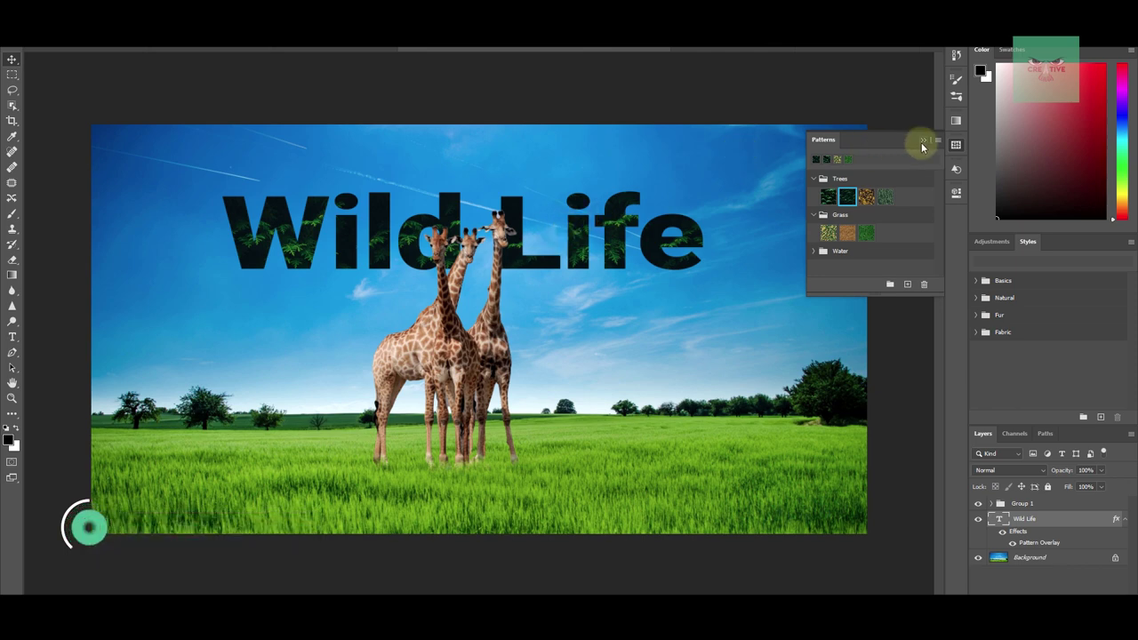
click(924, 142)
click(197, 40)
mouse_move(222, 40)
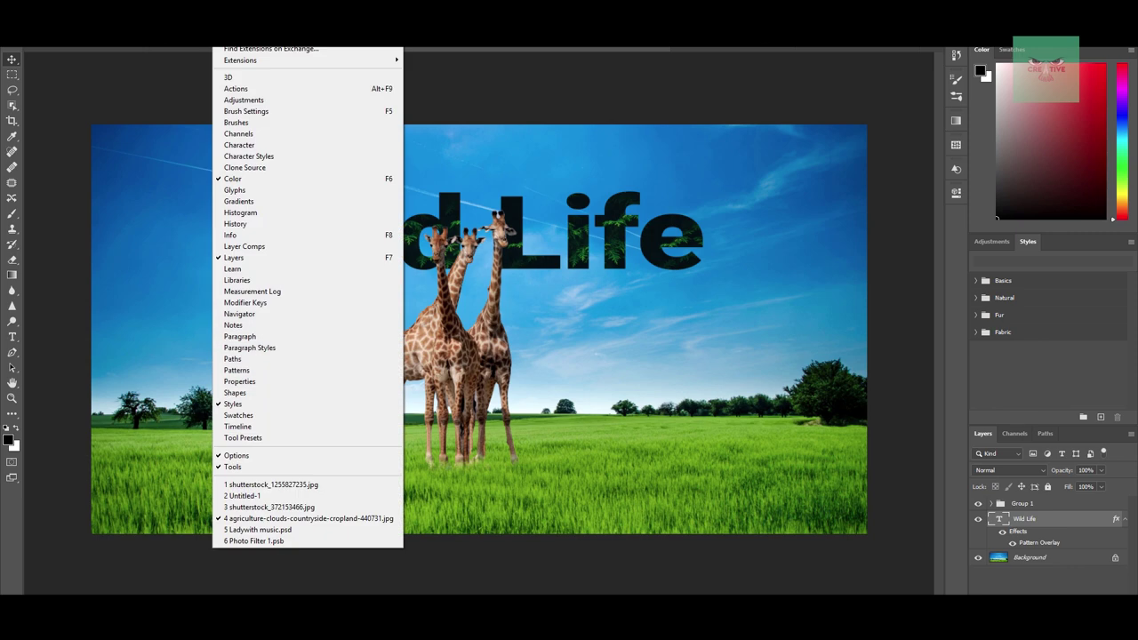
click(249, 393)
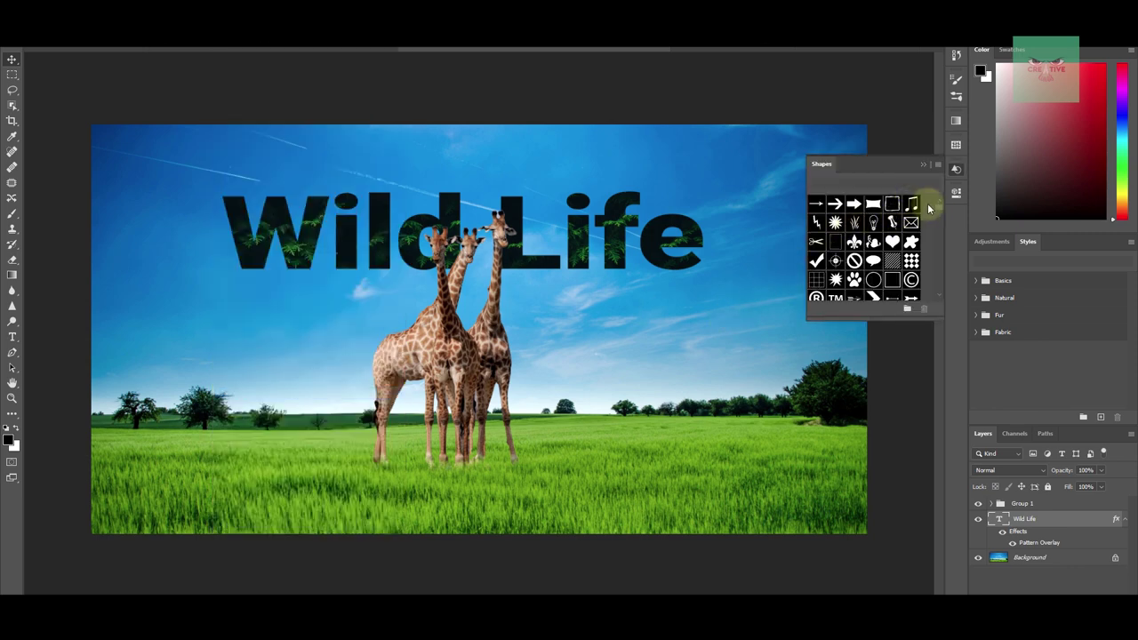
drag(940, 211, 940, 305)
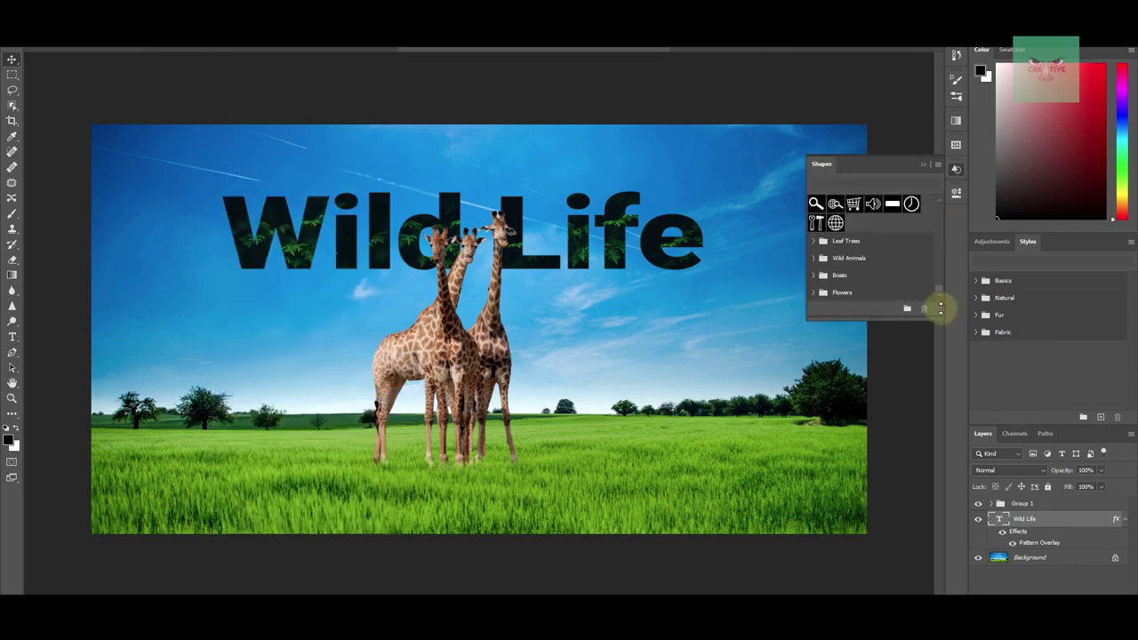
click(815, 241)
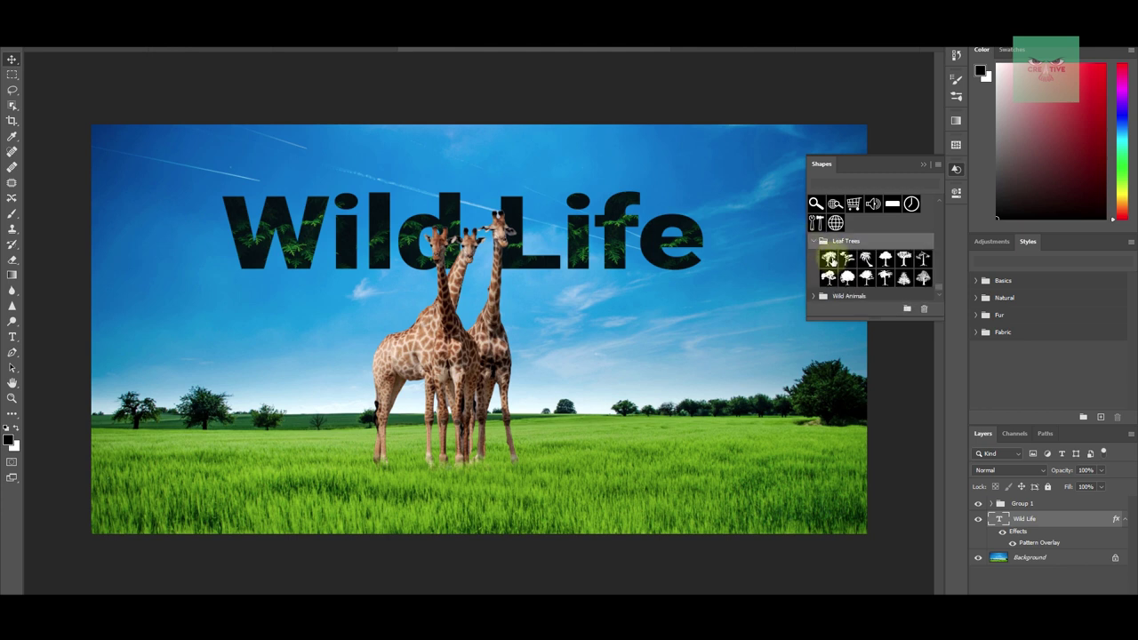
click(815, 241)
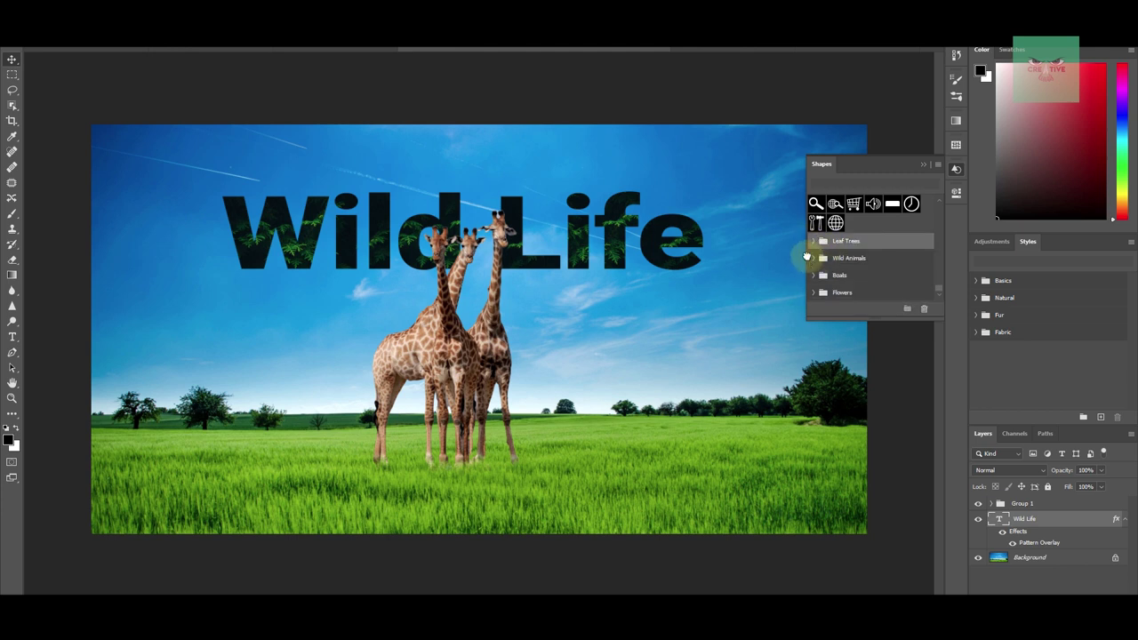
click(810, 257)
click(811, 258)
click(814, 258)
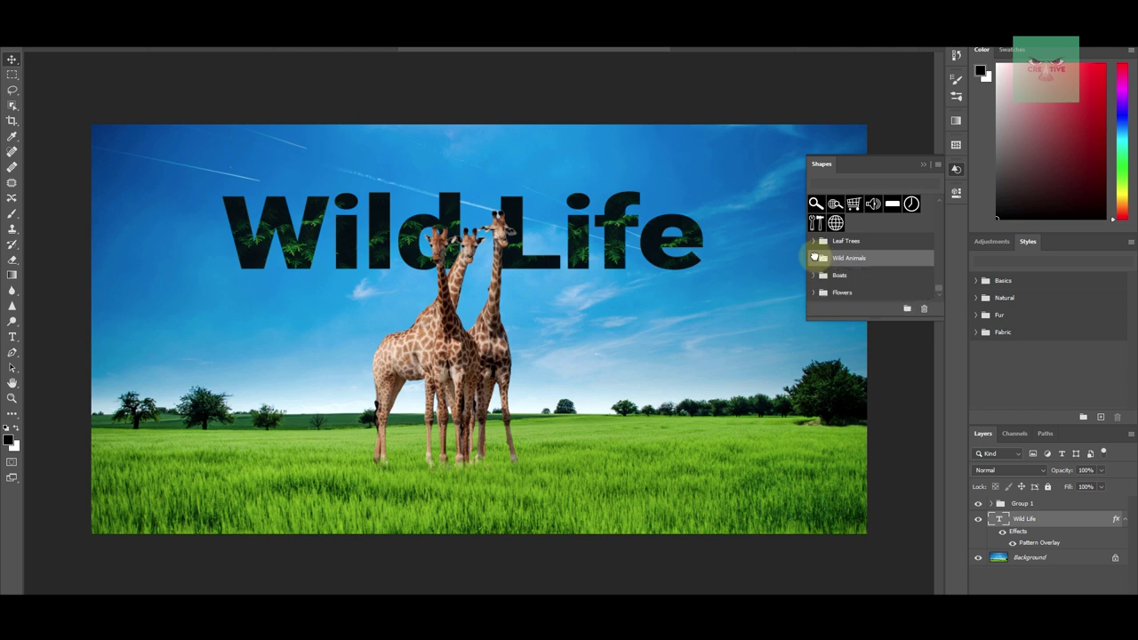
click(811, 274)
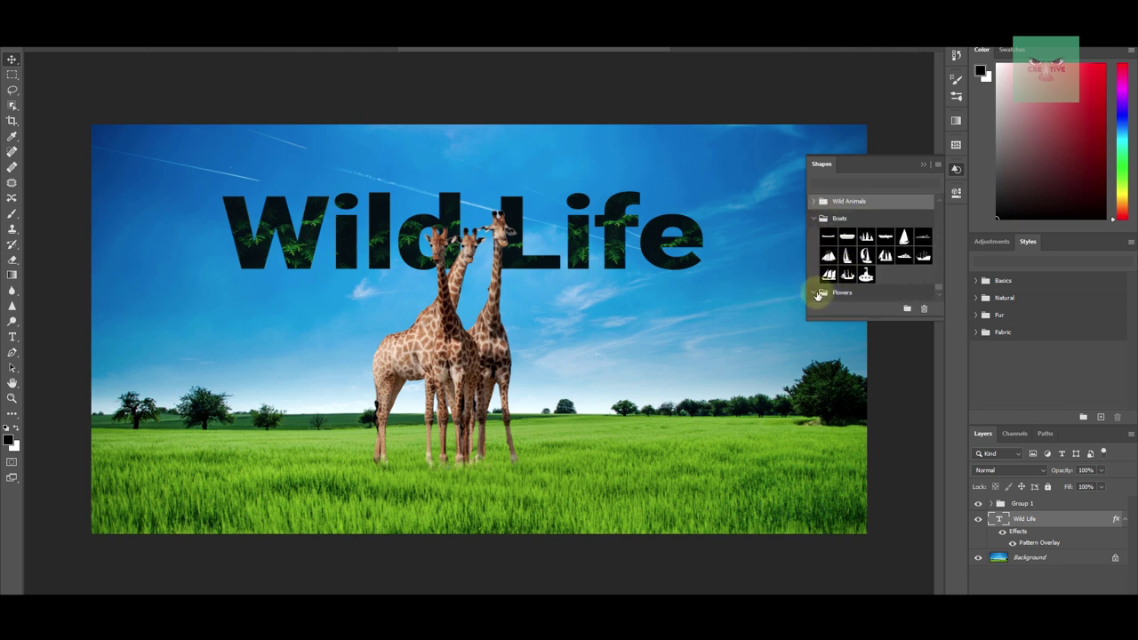
scroll(846, 277, up, 5)
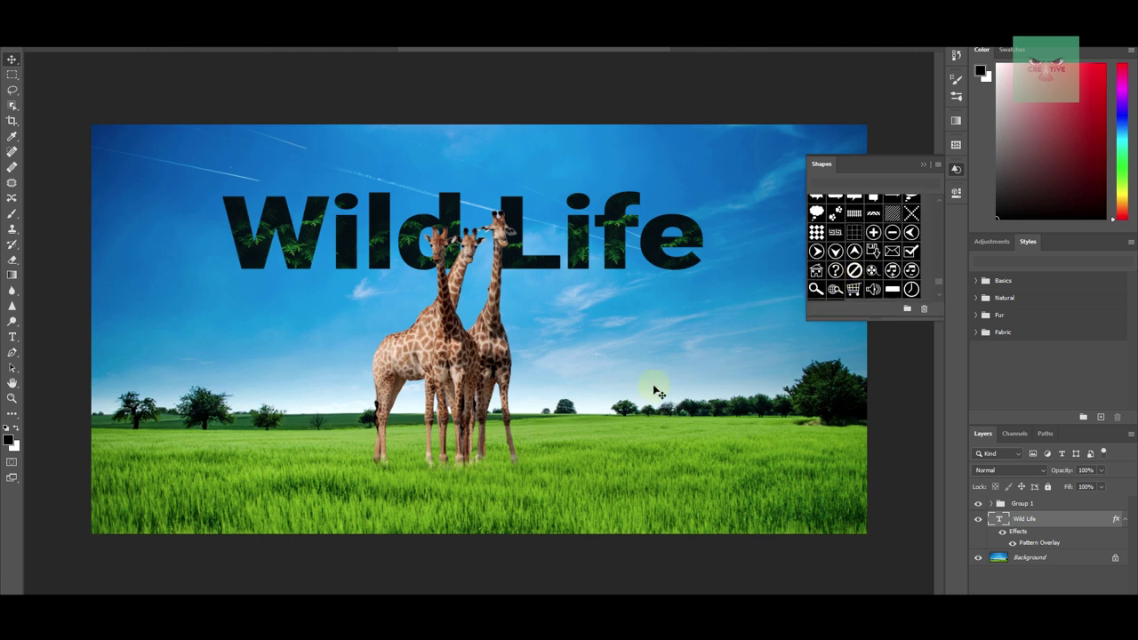
click(980, 517)
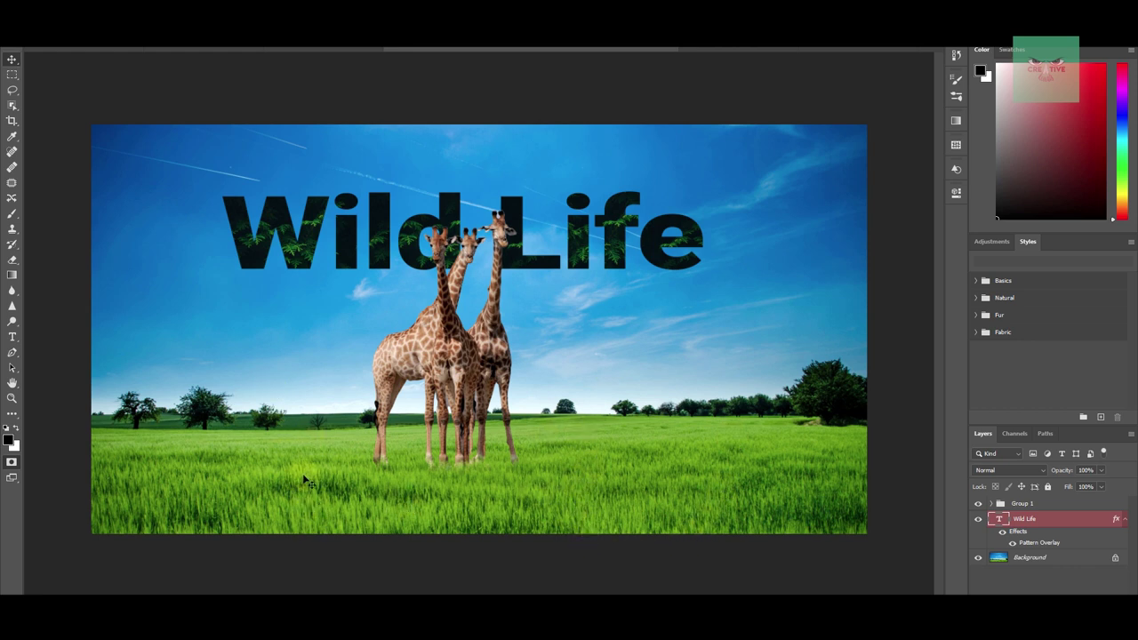
- Duplicate the Background layer into Background copy 2 and swap the foreground and background colours
click(1025, 559)
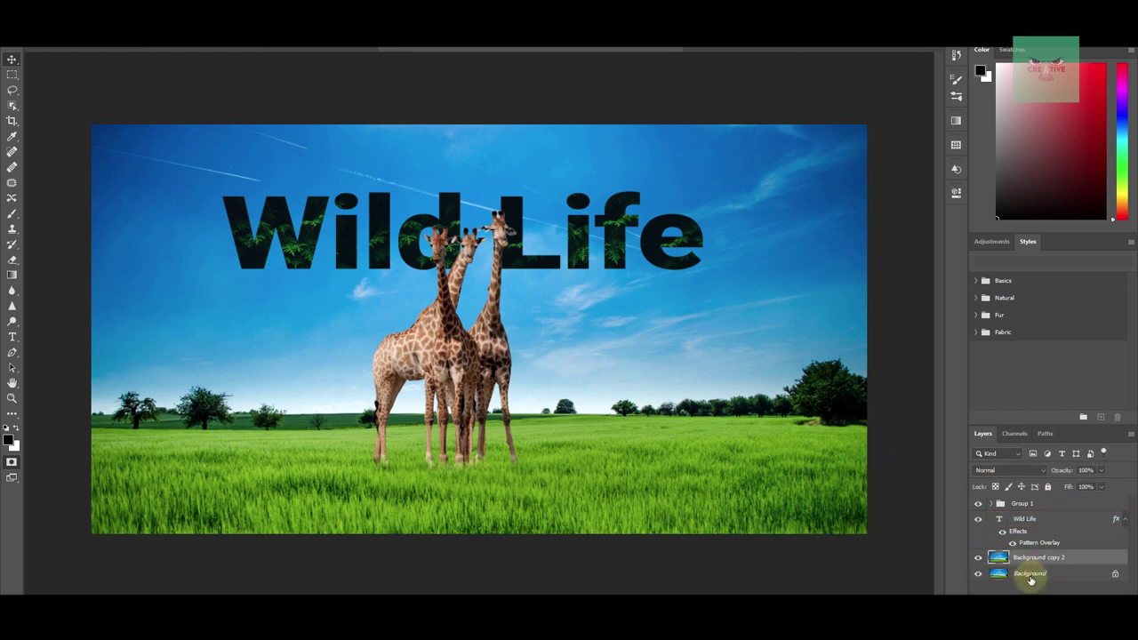
key(ctrl+j)
key(x)
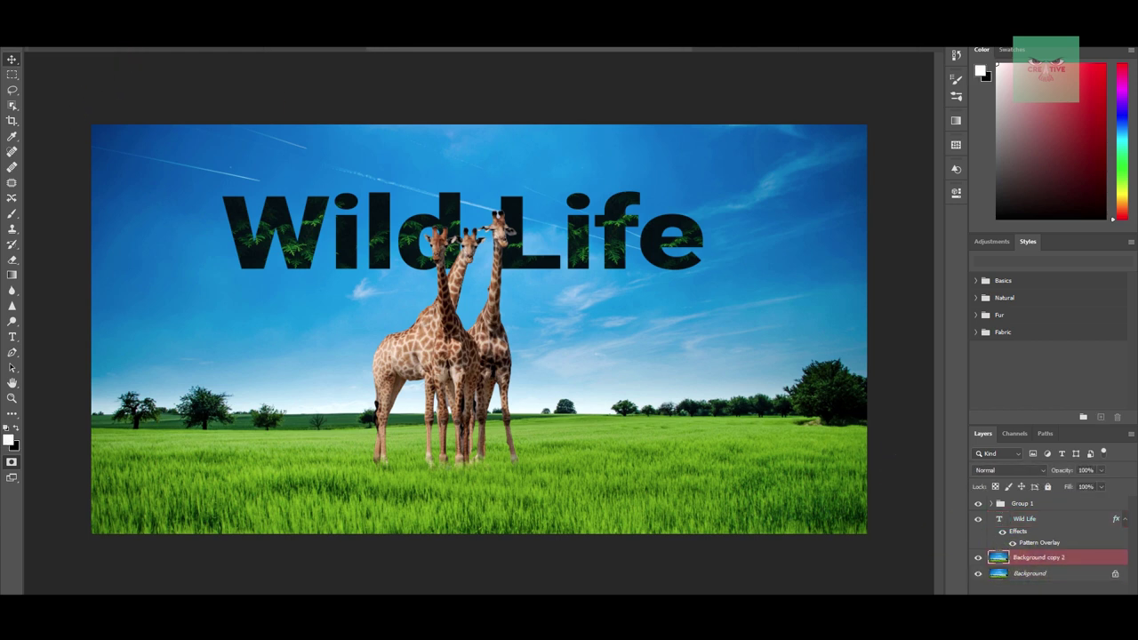
- Preview Lens Blur with an inverted depth map, cancel it, and show the image's channels
click(162, 35)
mouse_move(267, 140)
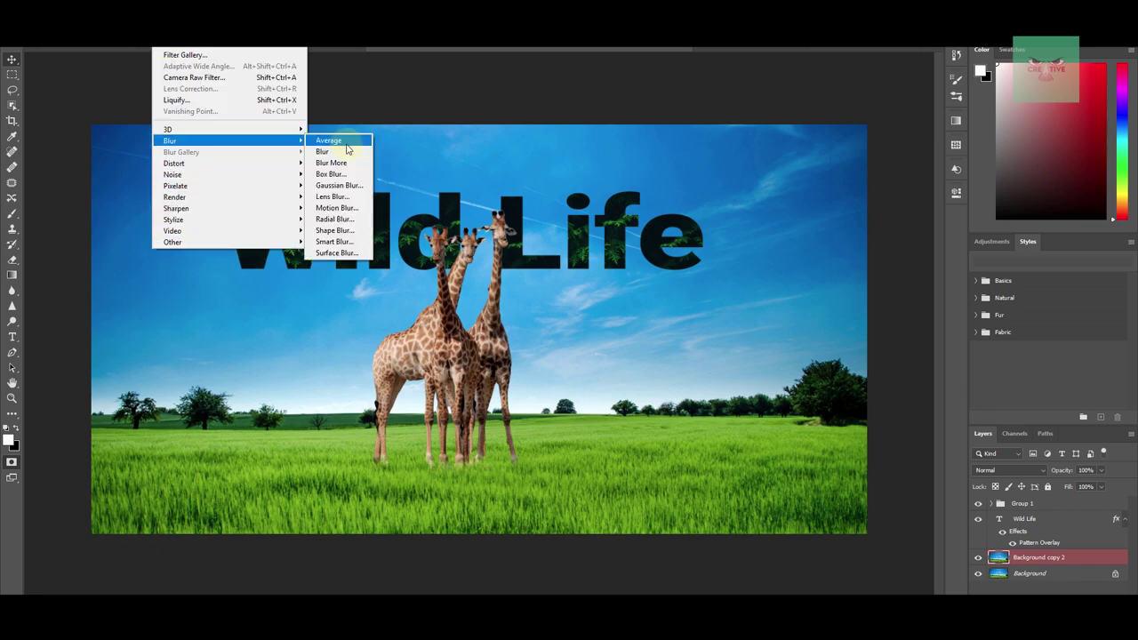
click(347, 198)
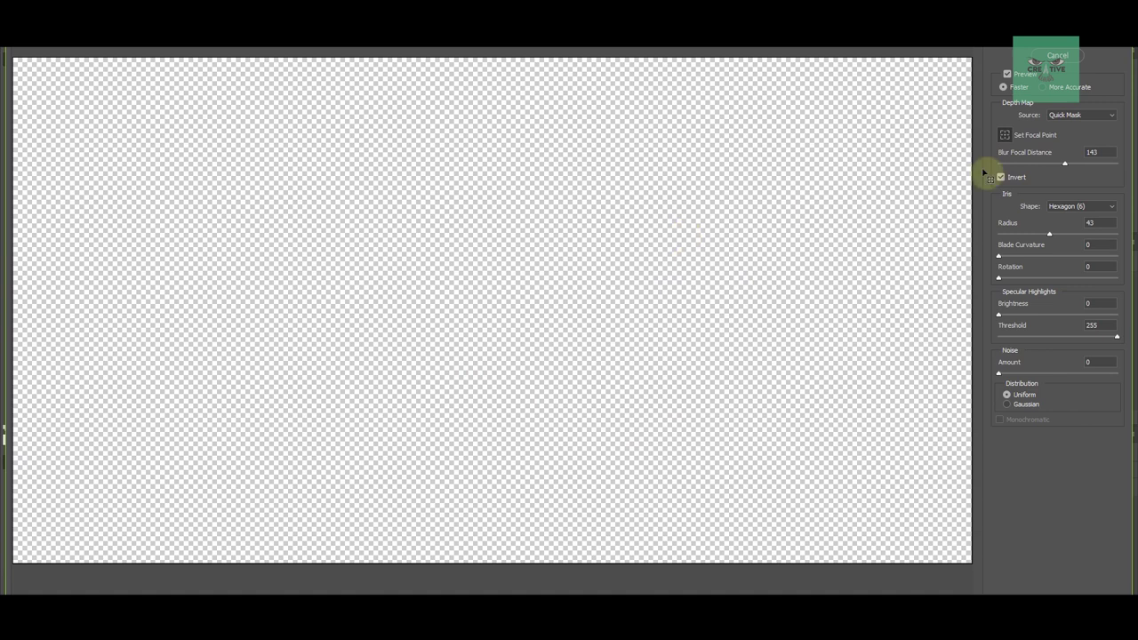
click(985, 174)
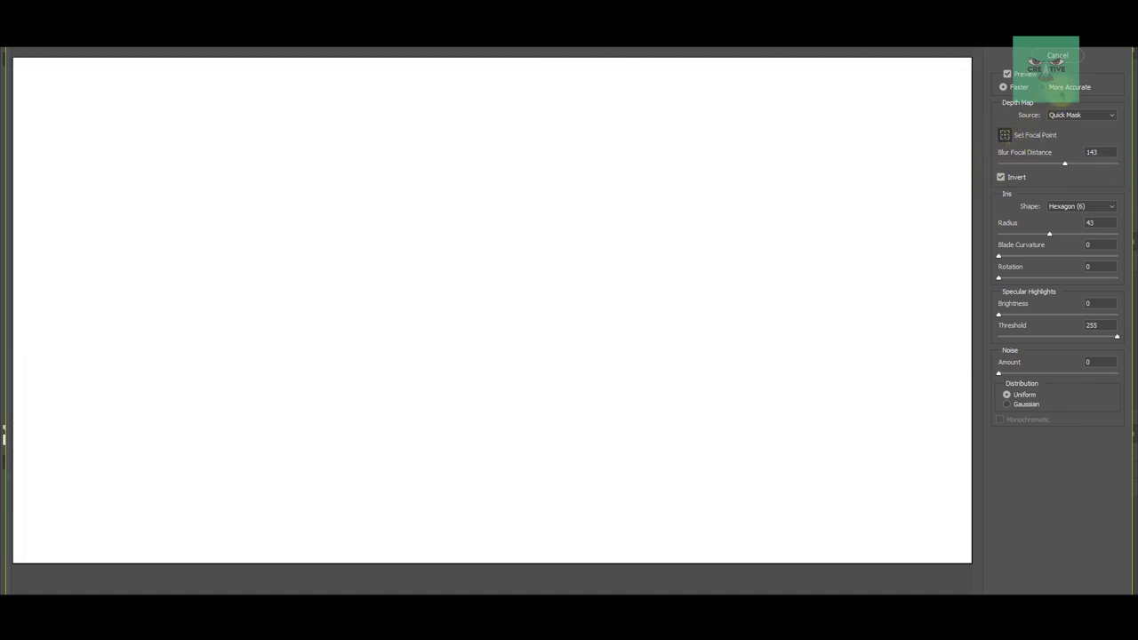
click(1057, 55)
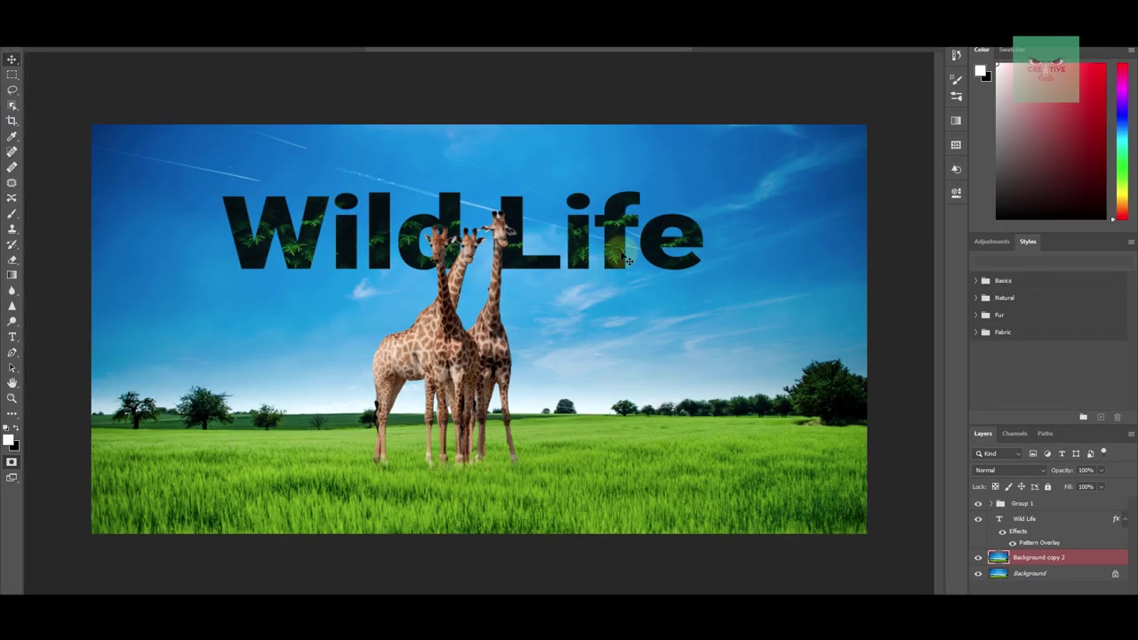
click(1014, 434)
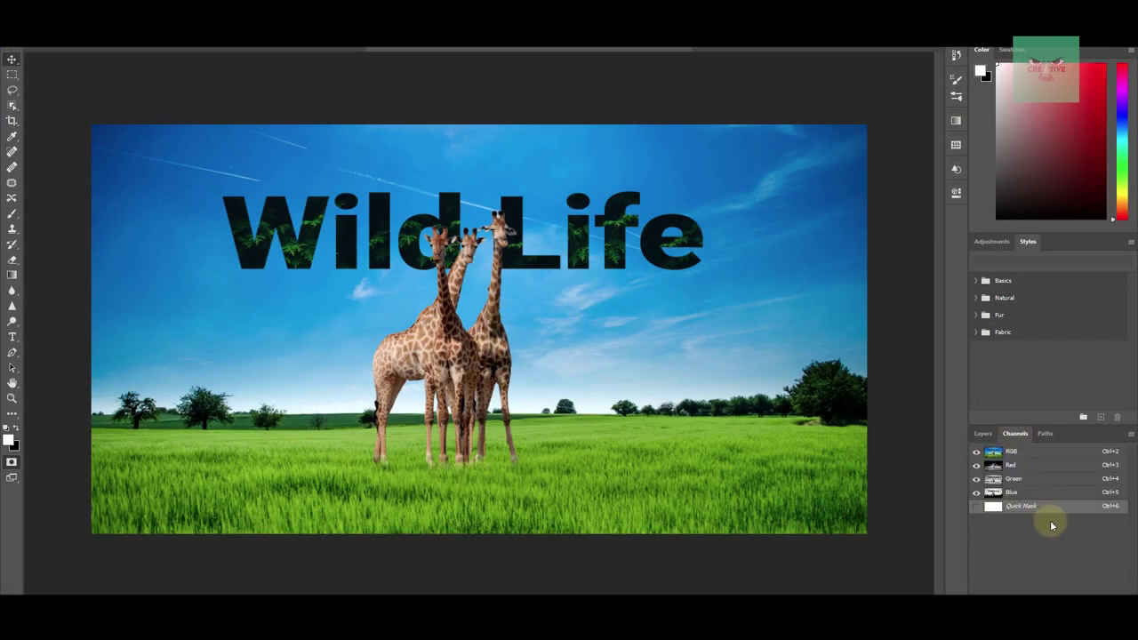
- Create an Alpha 1 channel and fill it with a vertical black-to-white gradient
click(1100, 417)
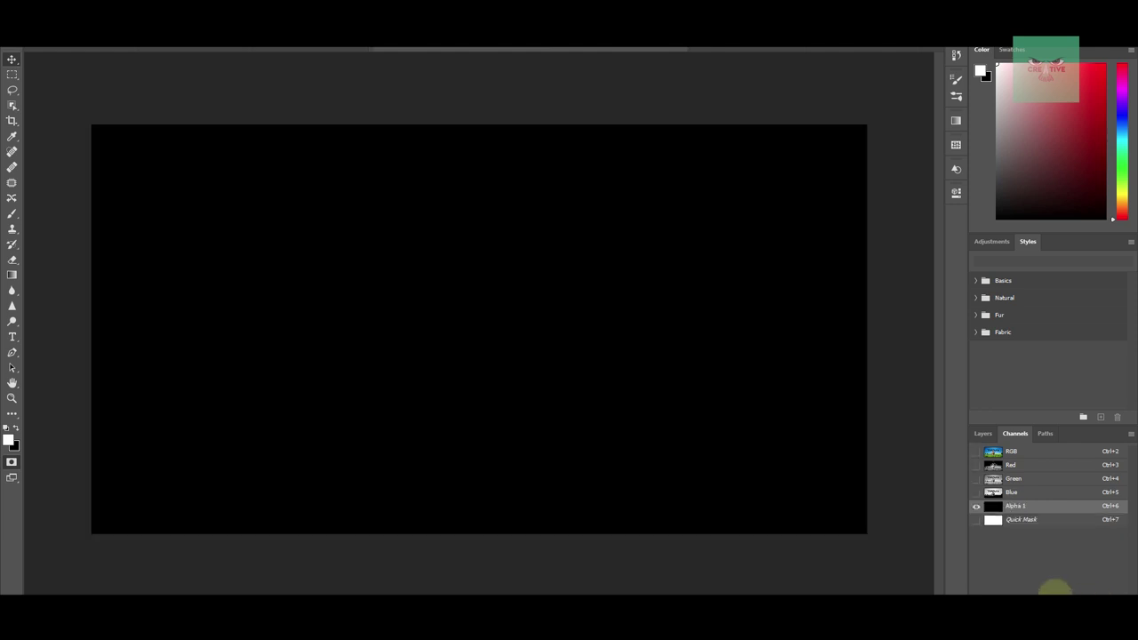
click(11, 274)
drag(363, 535, 360, 129)
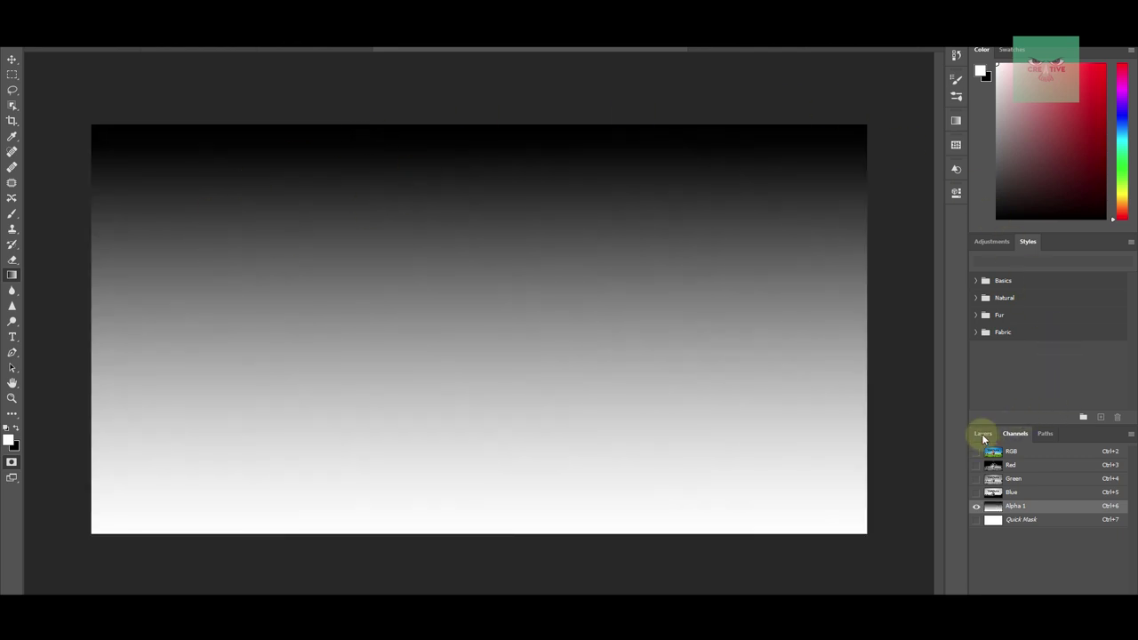
- Go back to the layers and select the Background copy 2 layer
click(981, 433)
click(1040, 558)
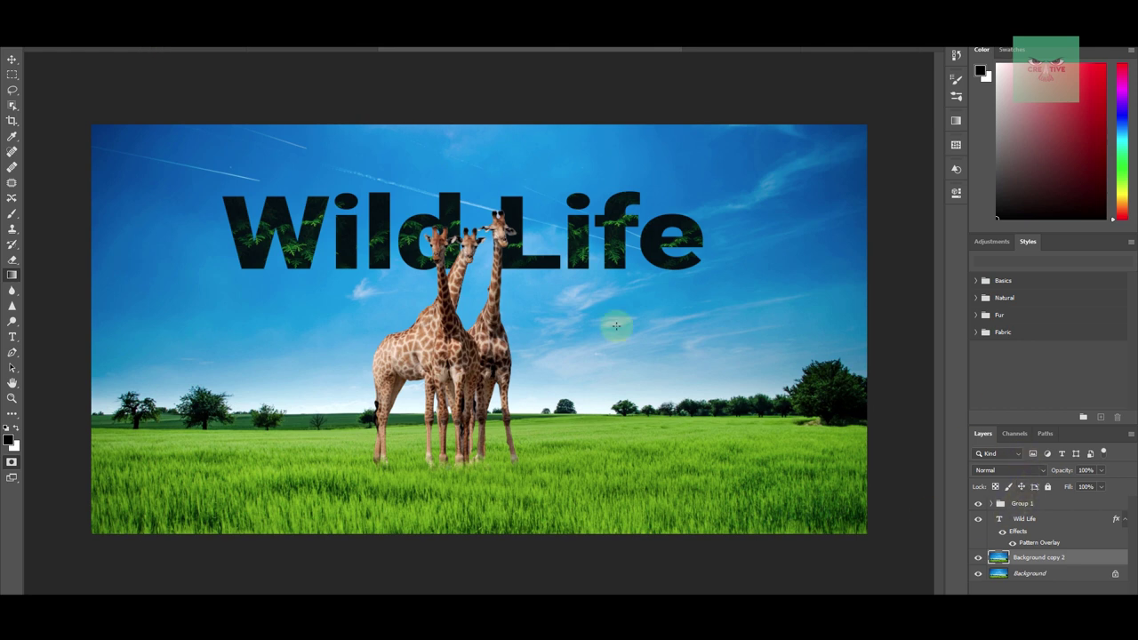
key(alt+t)
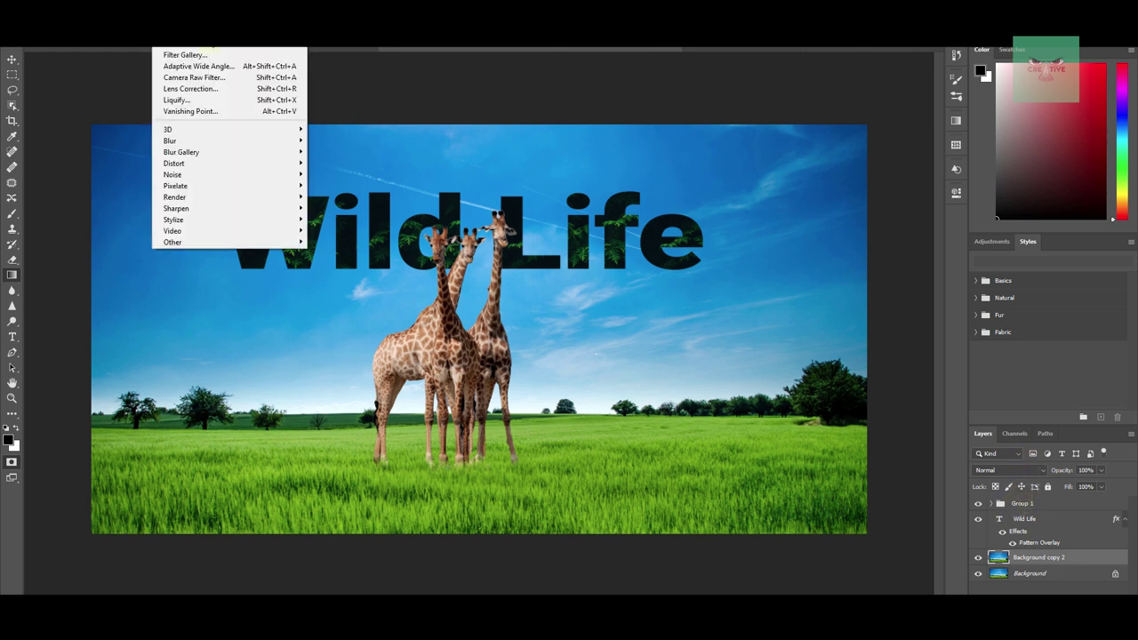
- Apply Lens Blur with Alpha 1 as depth, setting the focal point on the sky, then the grass
mouse_move(265, 141)
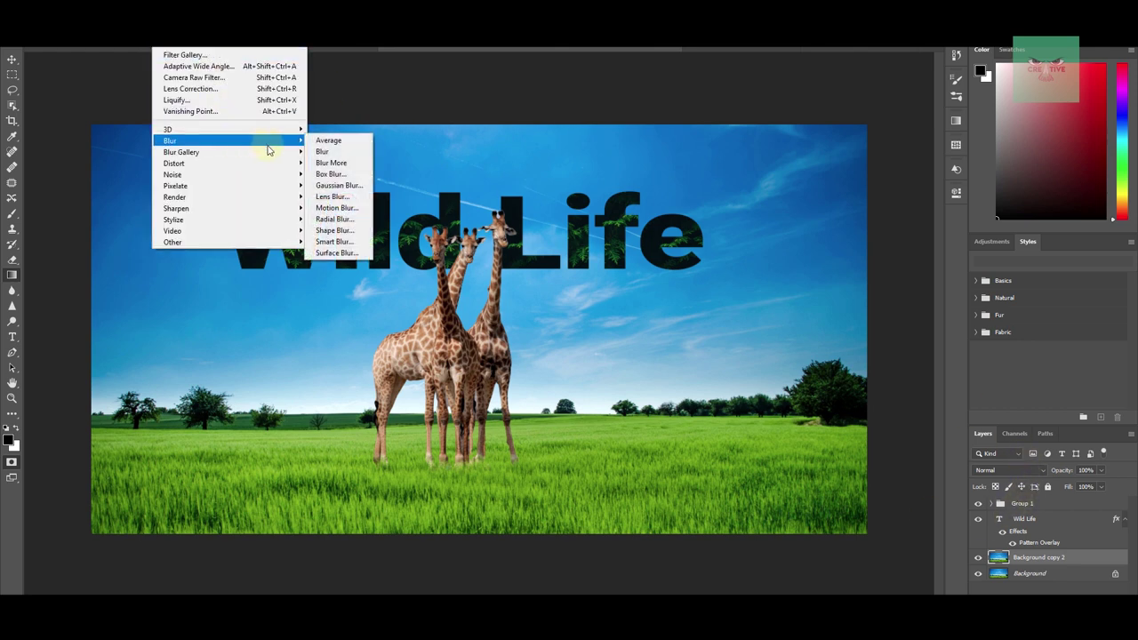
click(336, 196)
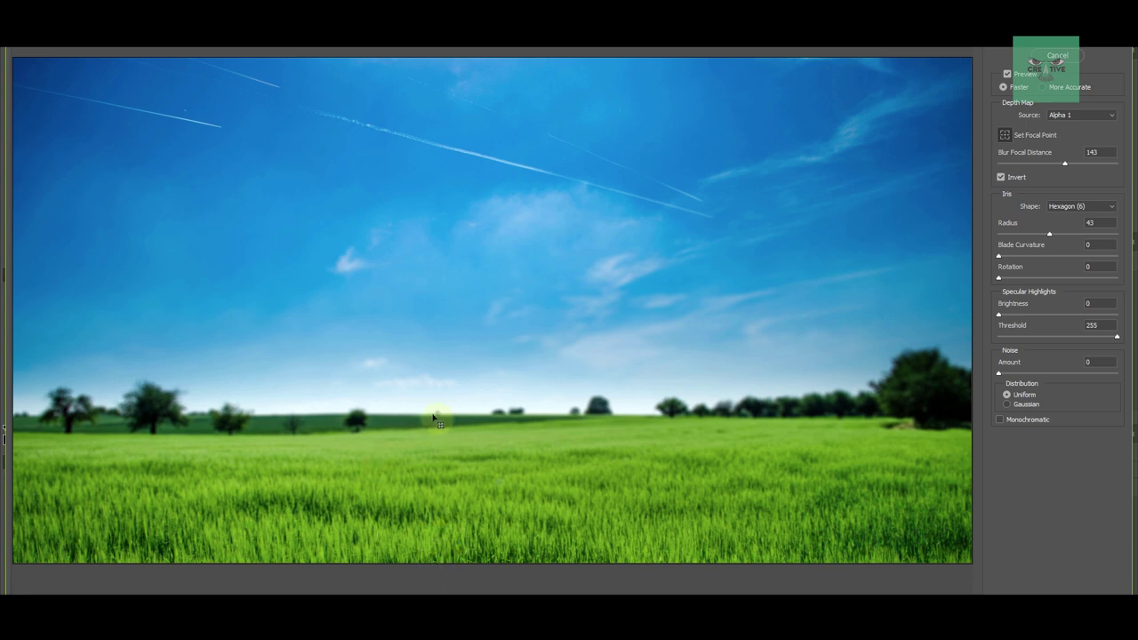
click(1005, 135)
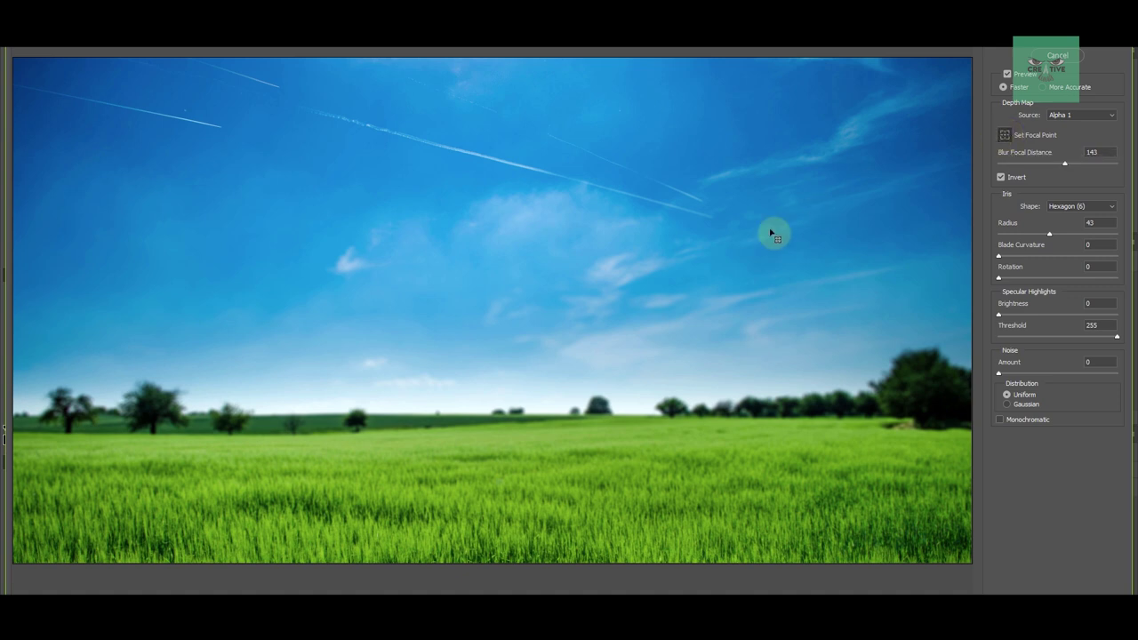
click(500, 267)
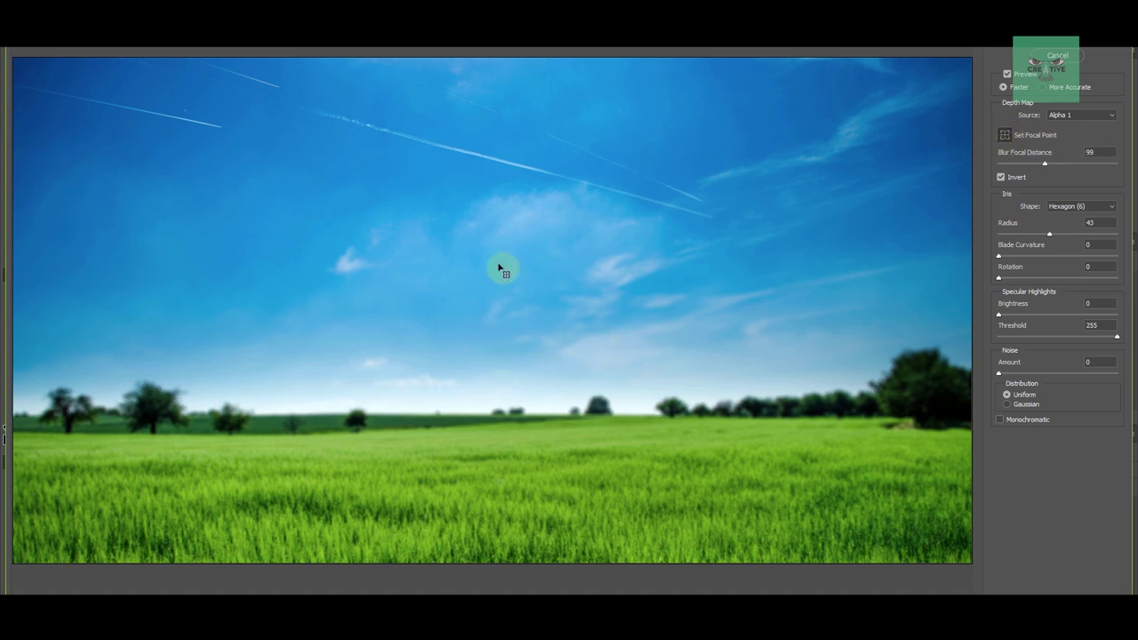
click(480, 478)
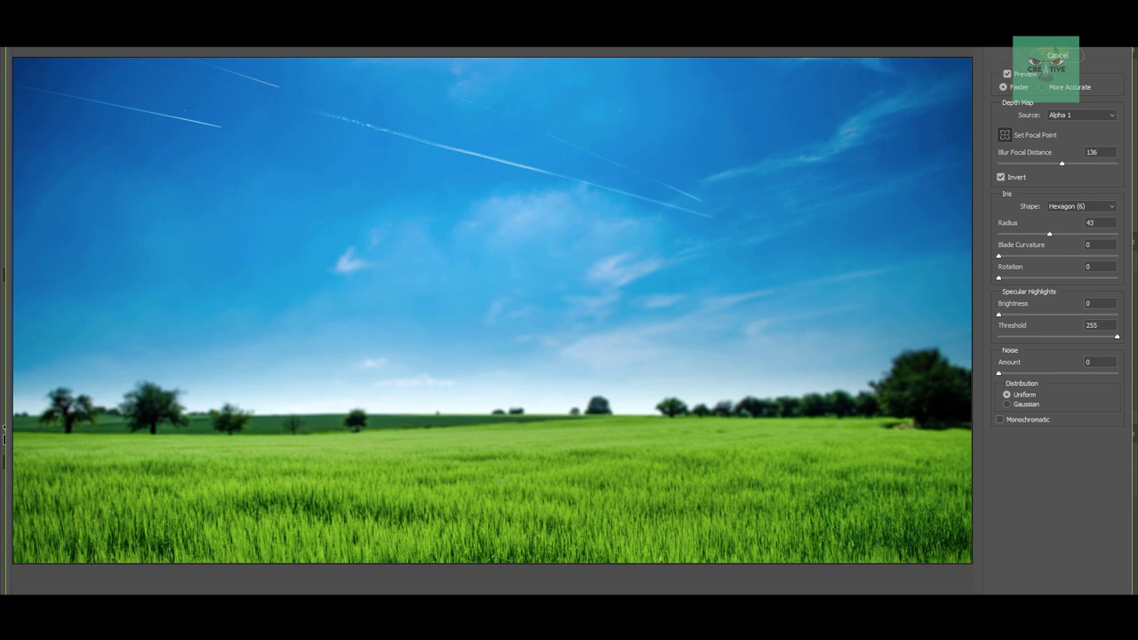
click(1057, 56)
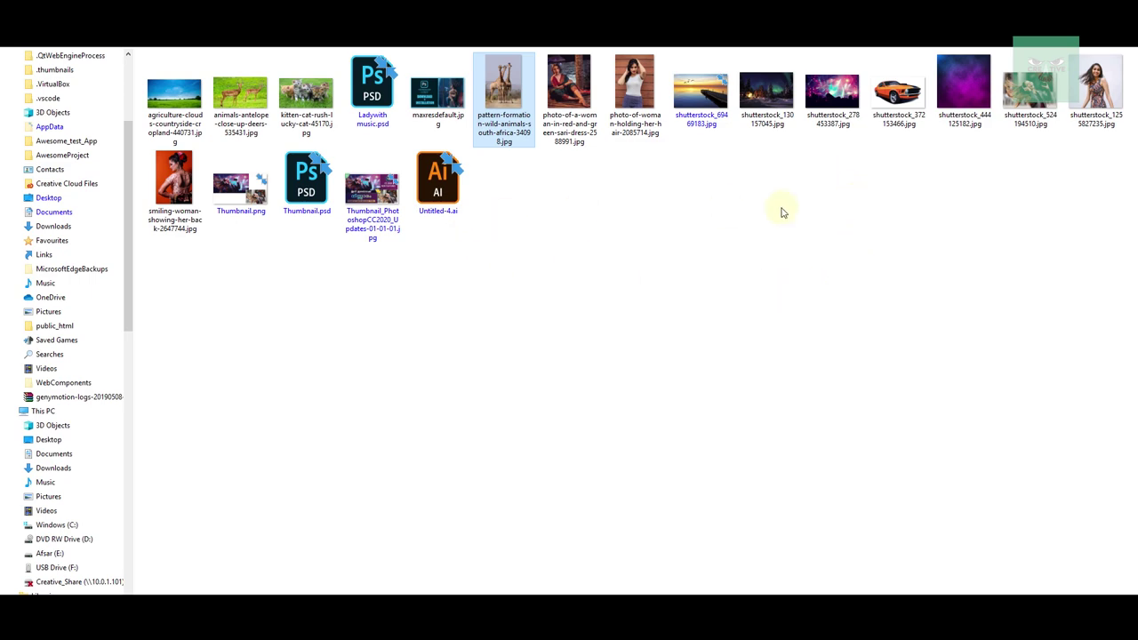
- Drag the sunset pier JPG from File Explorer into Photoshop to open it
drag(702, 89, 844, 59)
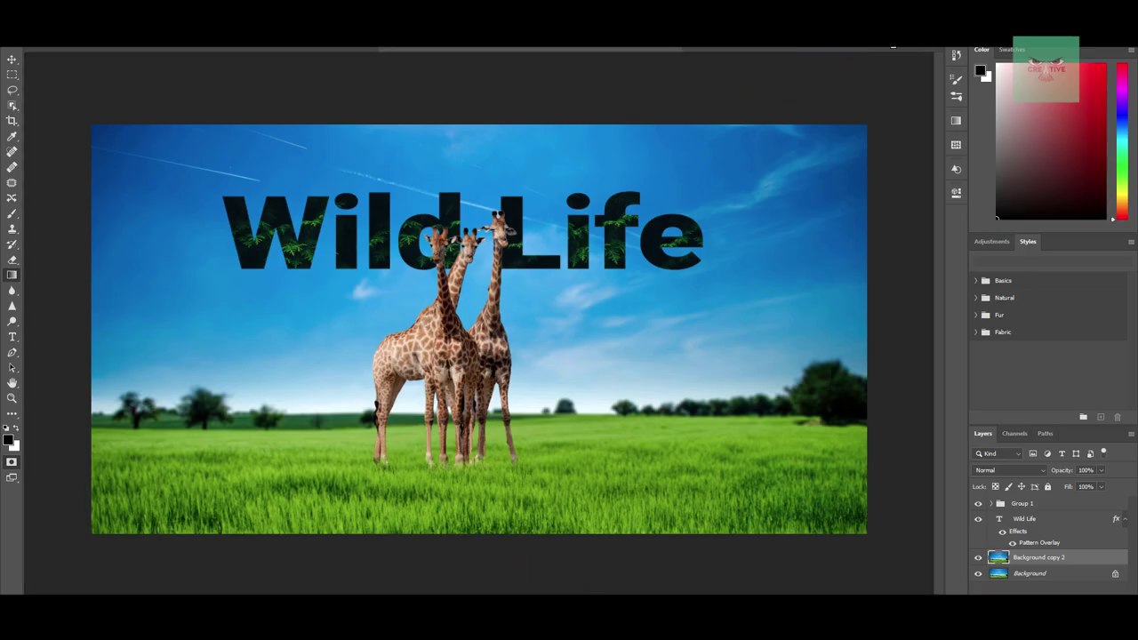
key(q)
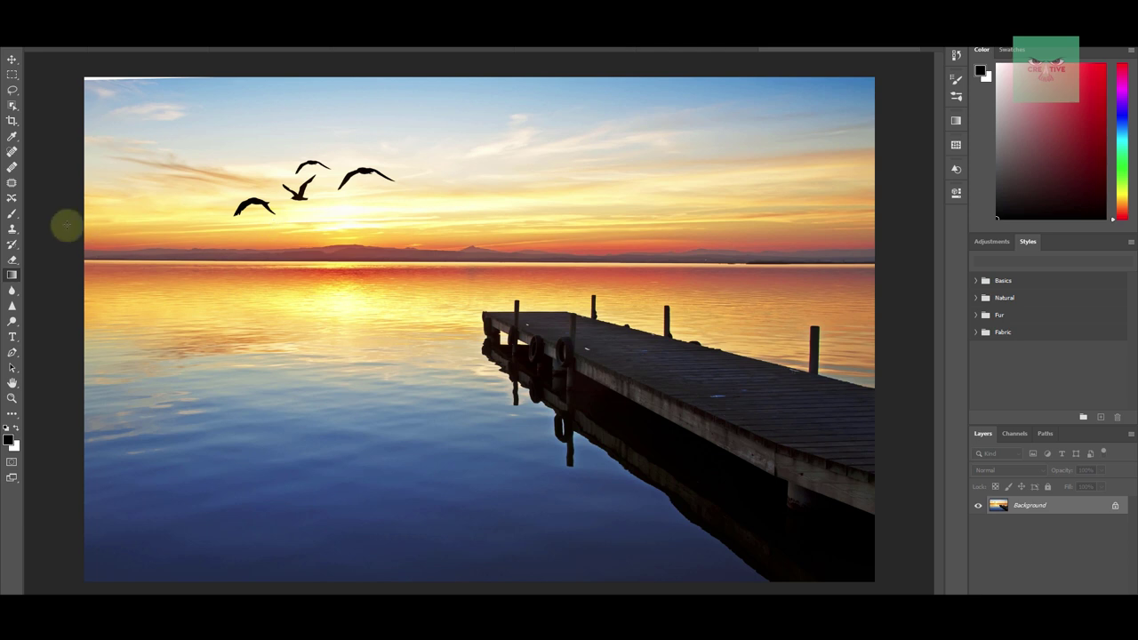
- Lasso around the three birds in the sky and launch Edit > Content-Aware Fill
click(13, 92)
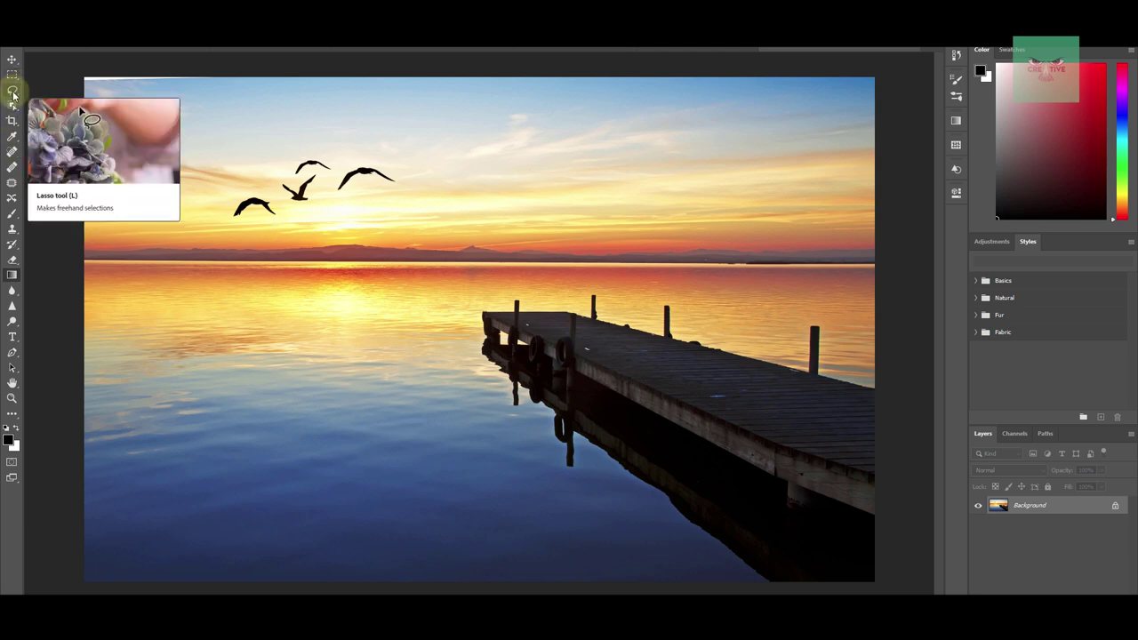
mouse_move(352, 143)
mouse_down()
mouse_move(276, 158)
mouse_move(223, 199)
mouse_move(225, 225)
mouse_move(347, 232)
mouse_move(434, 182)
mouse_move(348, 147)
mouse_up()
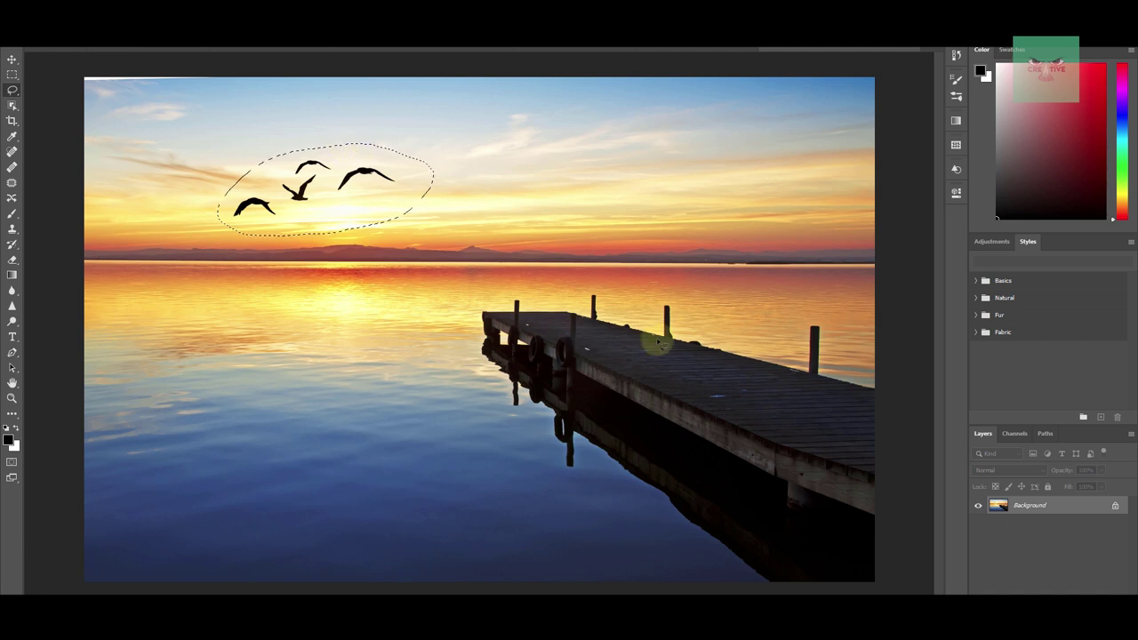
click(46, 40)
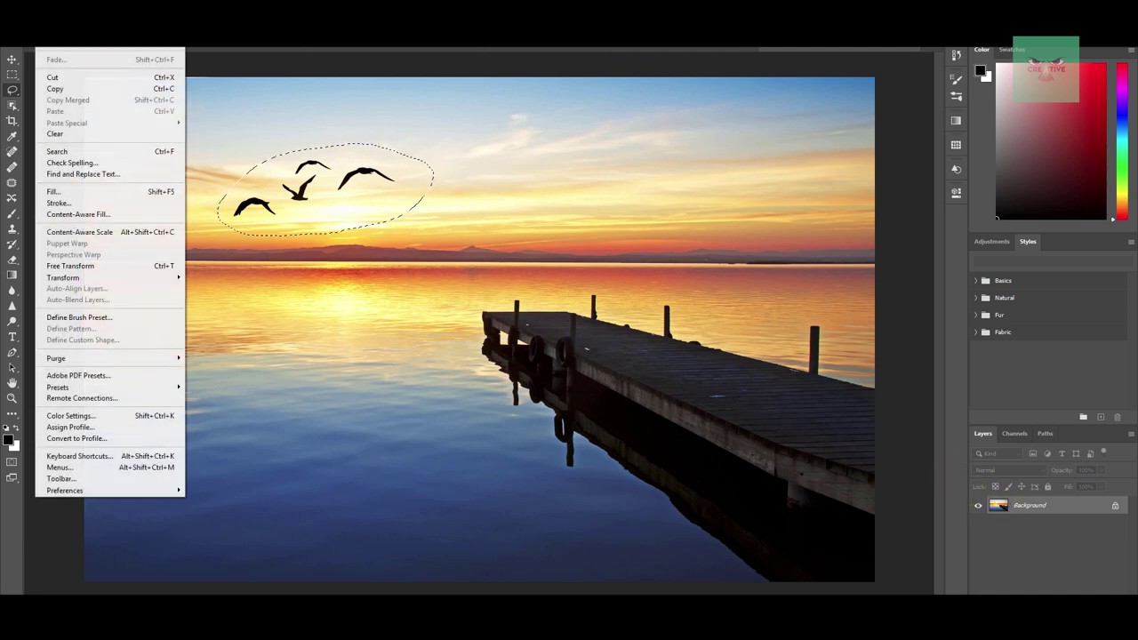
click(104, 217)
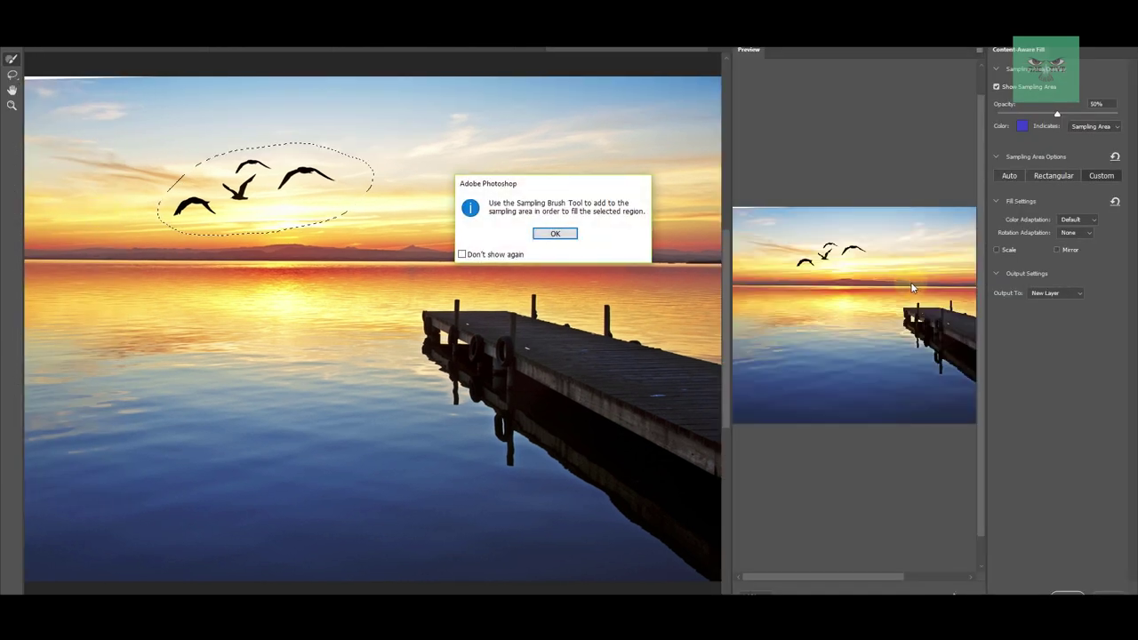
- Try Auto and Rectangular sampling, then settle on Custom sampling and dismiss the brush notice
key(Return)
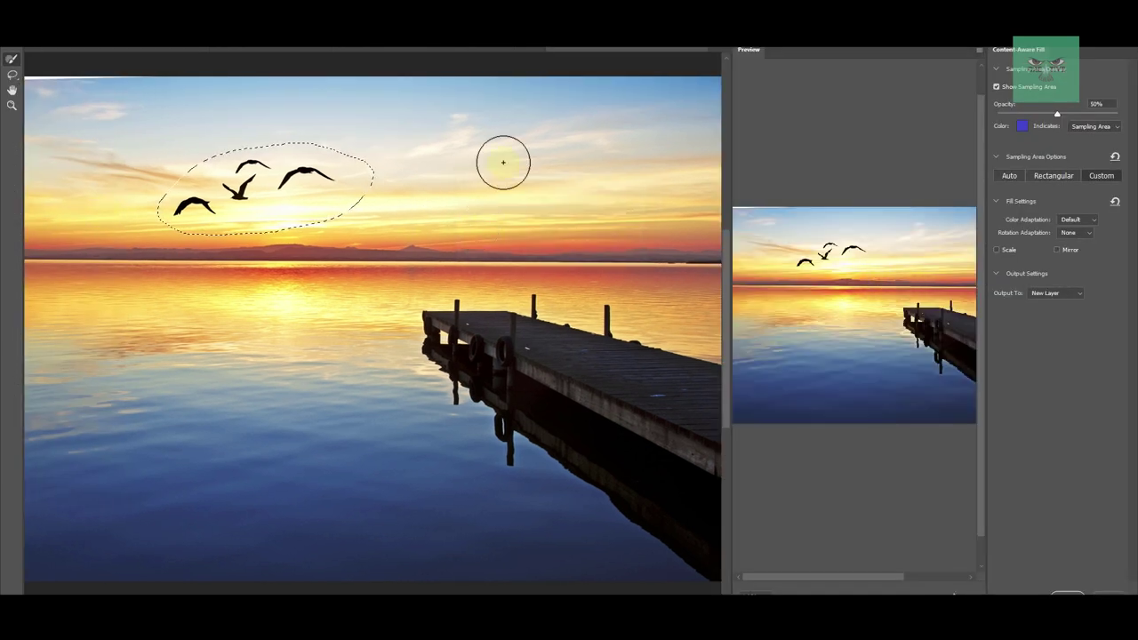
click(1009, 176)
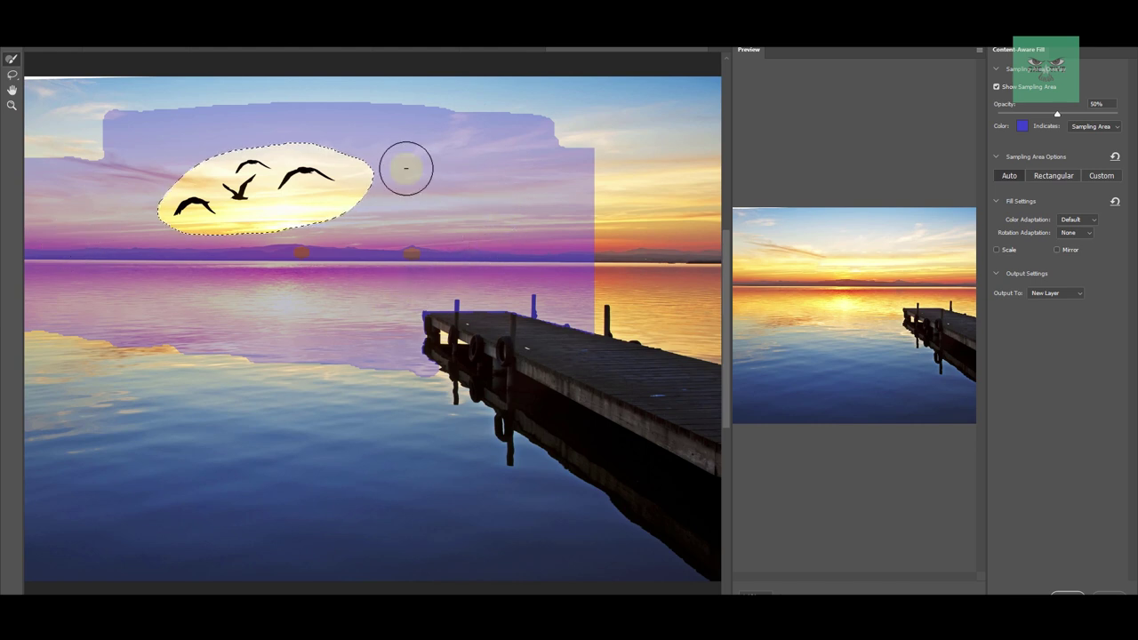
click(1053, 175)
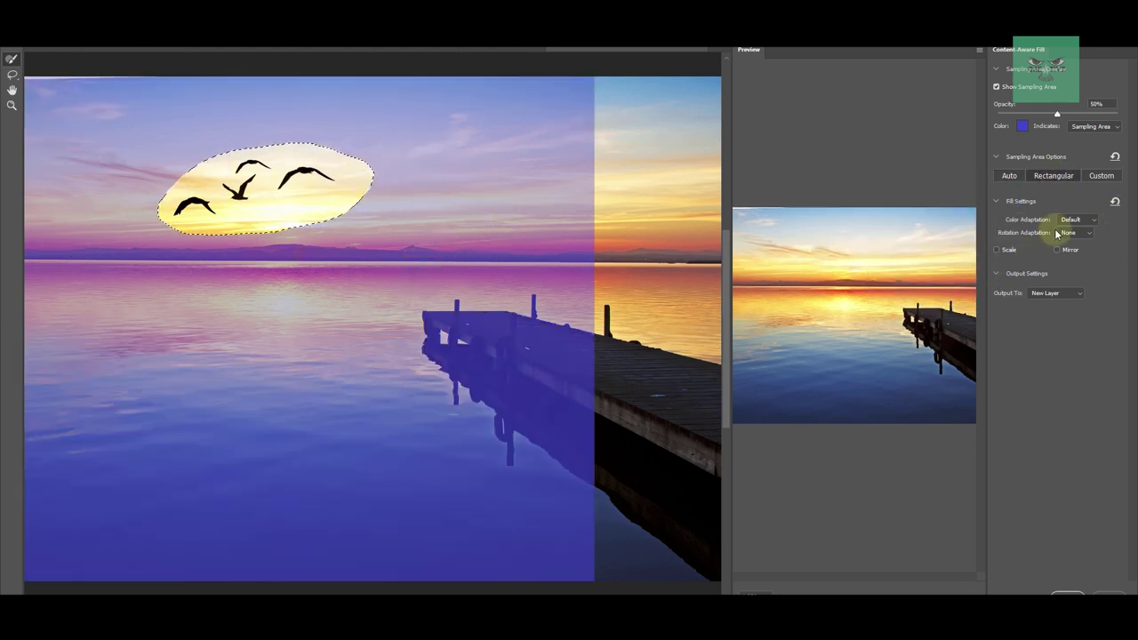
click(1101, 174)
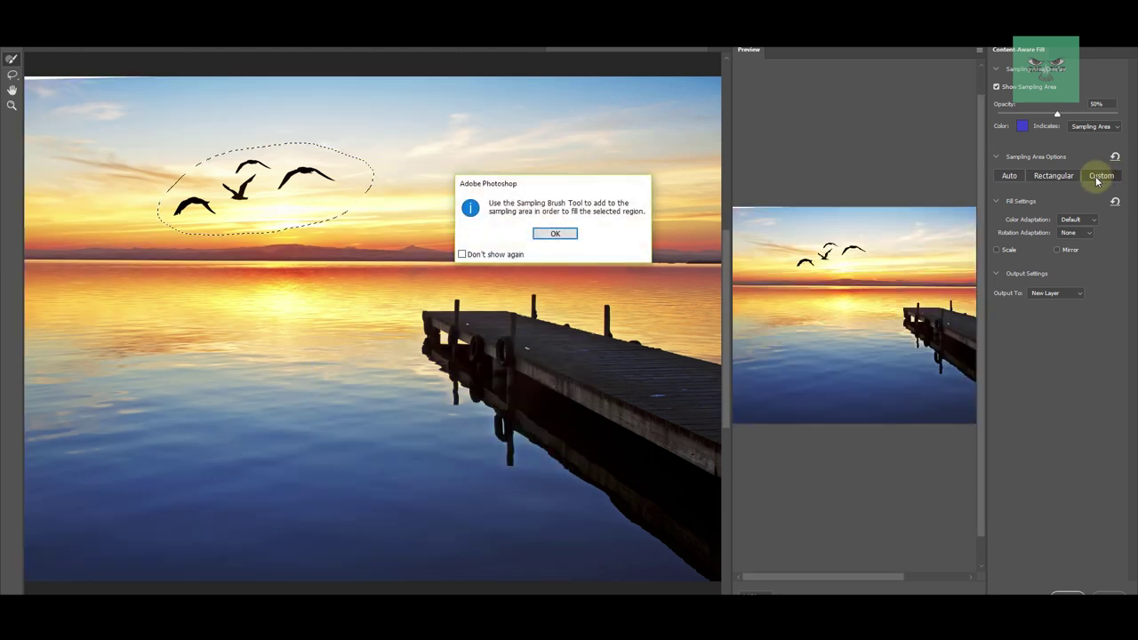
click(555, 233)
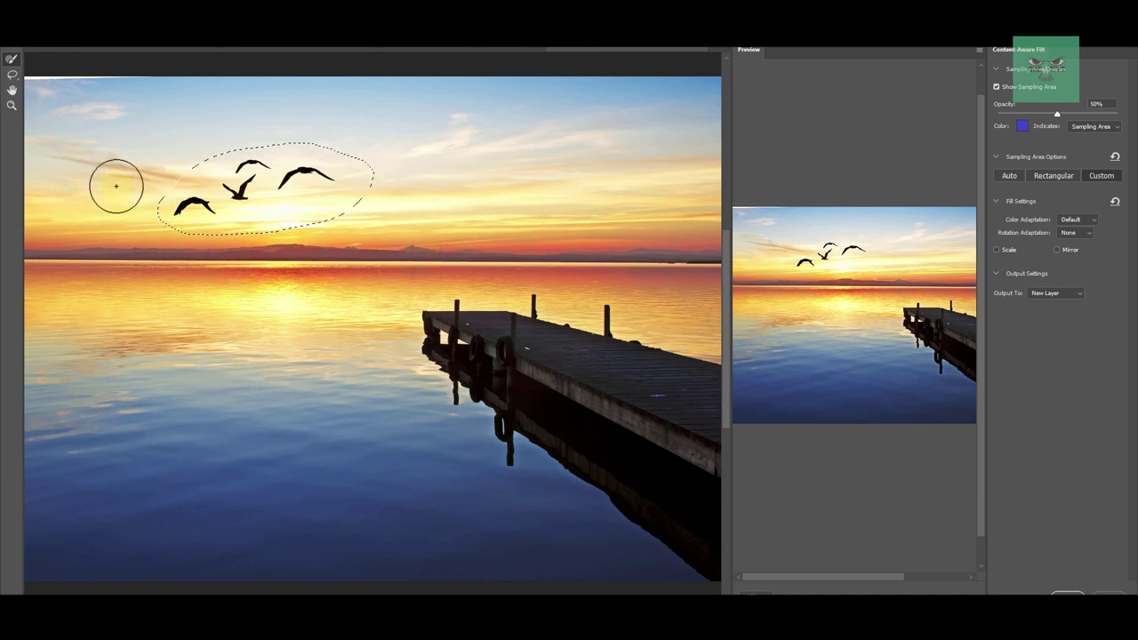
- Paint the sky bands left and right of the birds as sampling area and output the fill to a new layer
drag(399, 189, 711, 191)
drag(359, 208, 711, 208)
drag(153, 221, 21, 223)
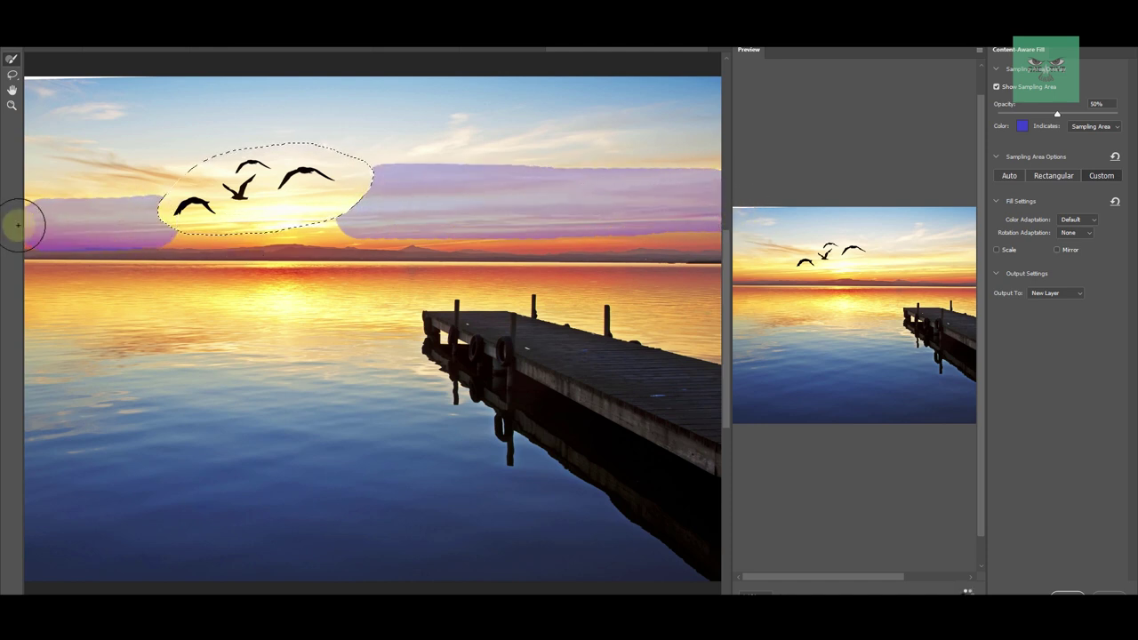
mouse_move(142, 182)
mouse_down()
mouse_move(21, 183)
mouse_move(172, 163)
mouse_move(13, 152)
mouse_up()
drag(374, 157, 628, 156)
drag(730, 156, 762, 152)
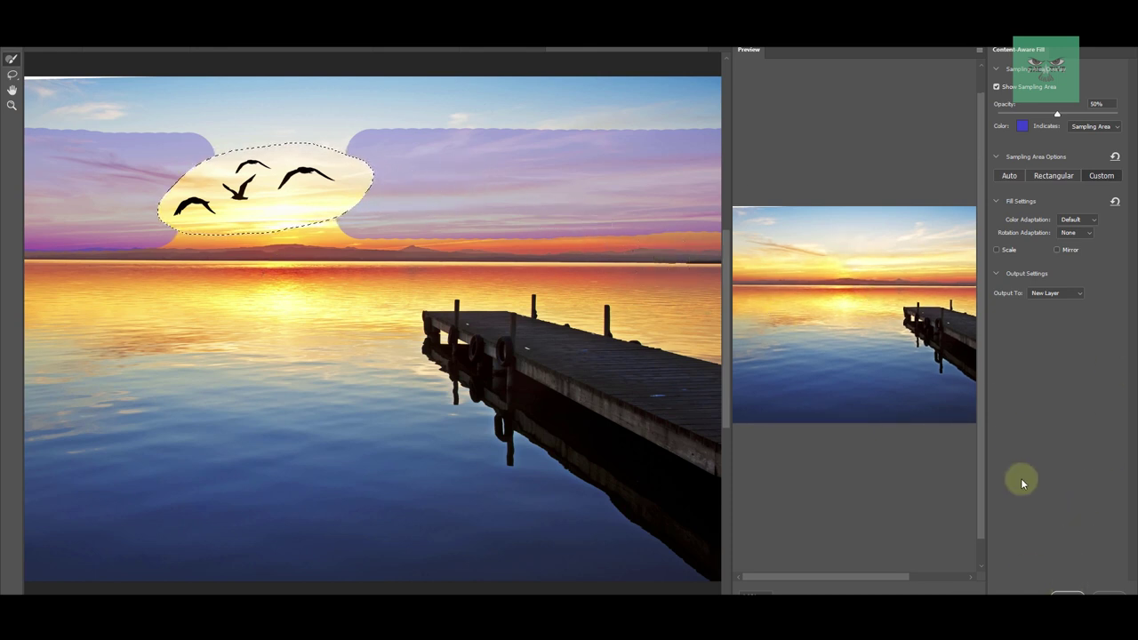
click(1067, 593)
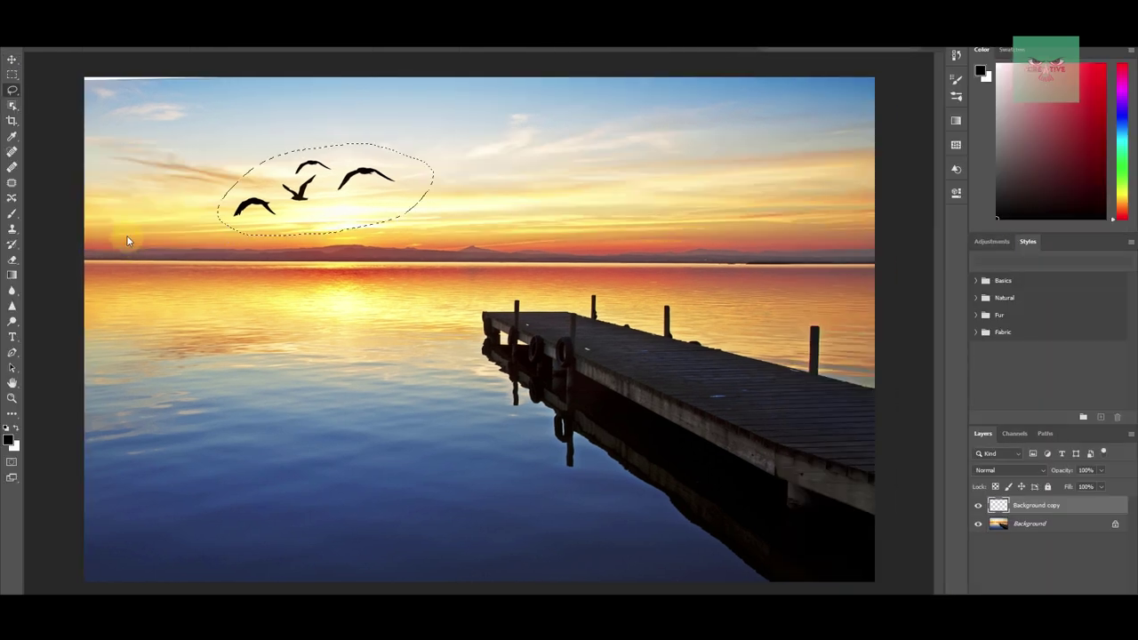
- Deselect the bird area, switch to the Move tool and zoom out to see the whole photo
key(ctrl+d)
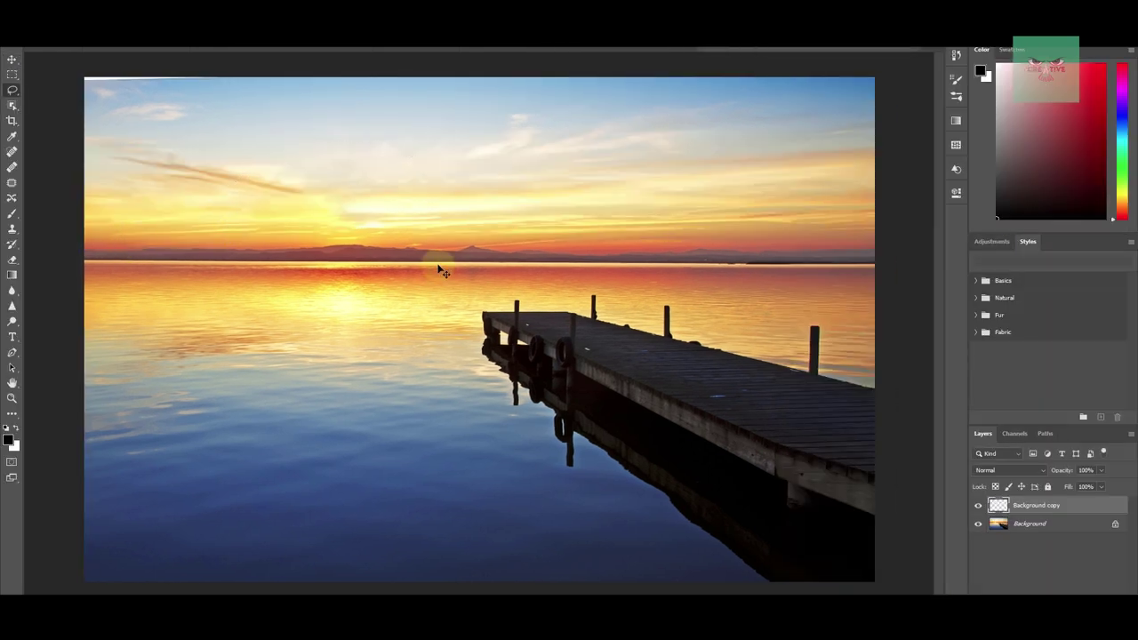
click(11, 59)
key(ctrl+minus)
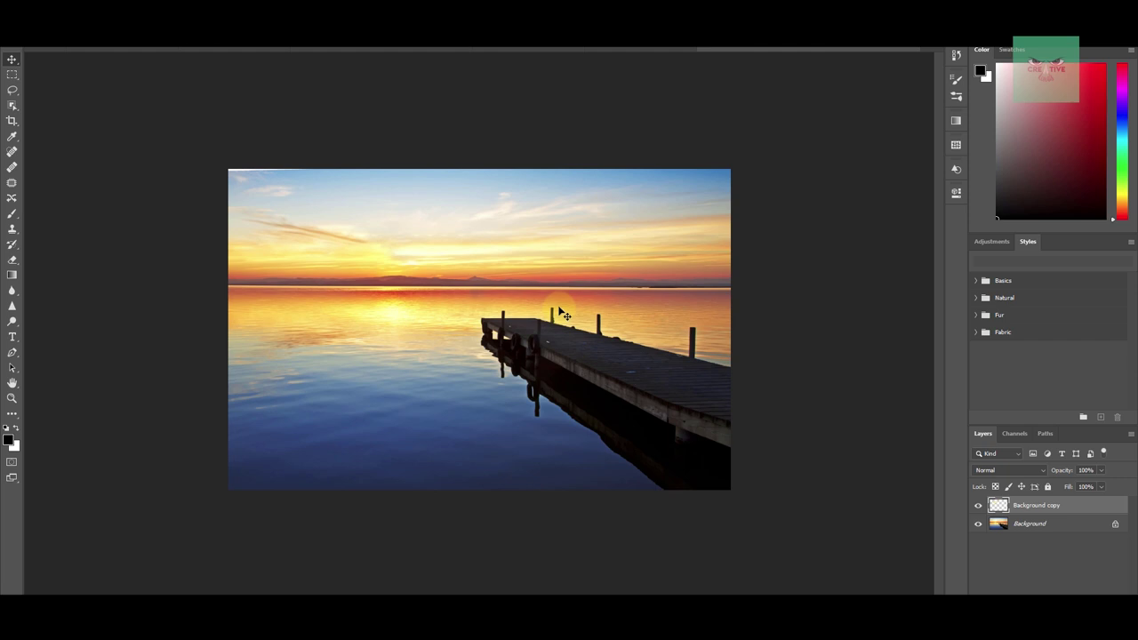
click(26, 7)
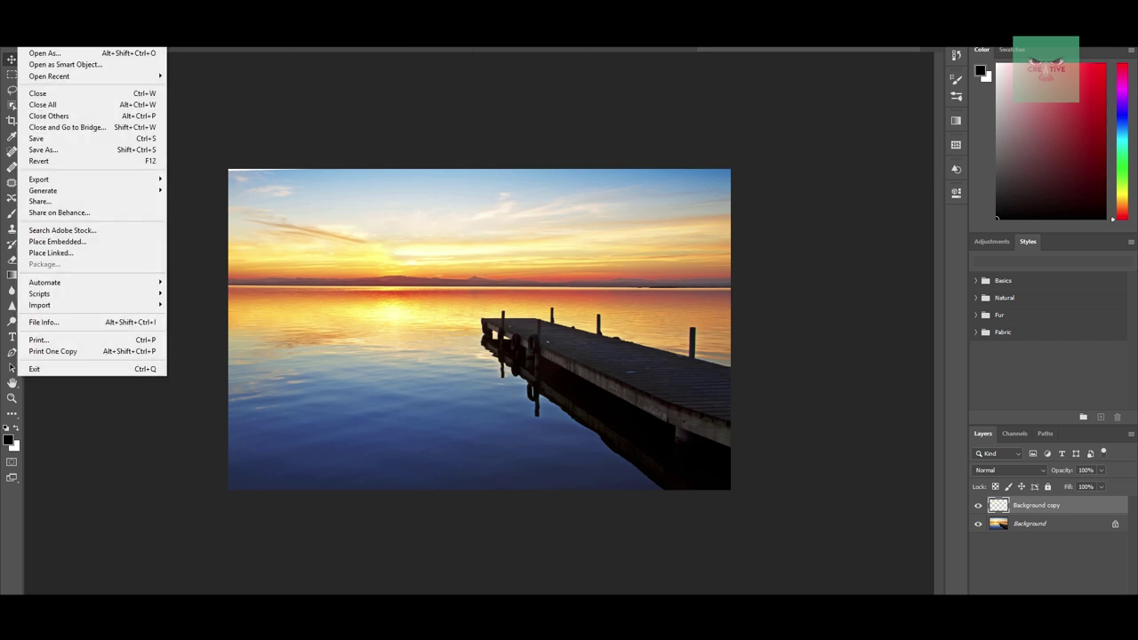
- Choose File > Save for the edited sunset pier photo
click(65, 141)
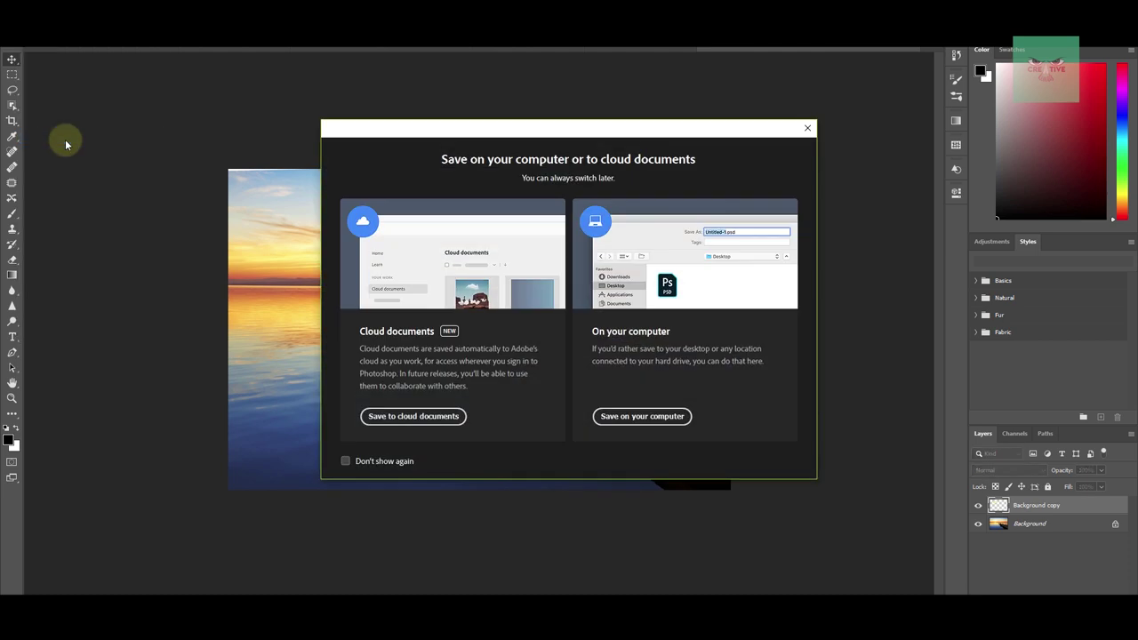